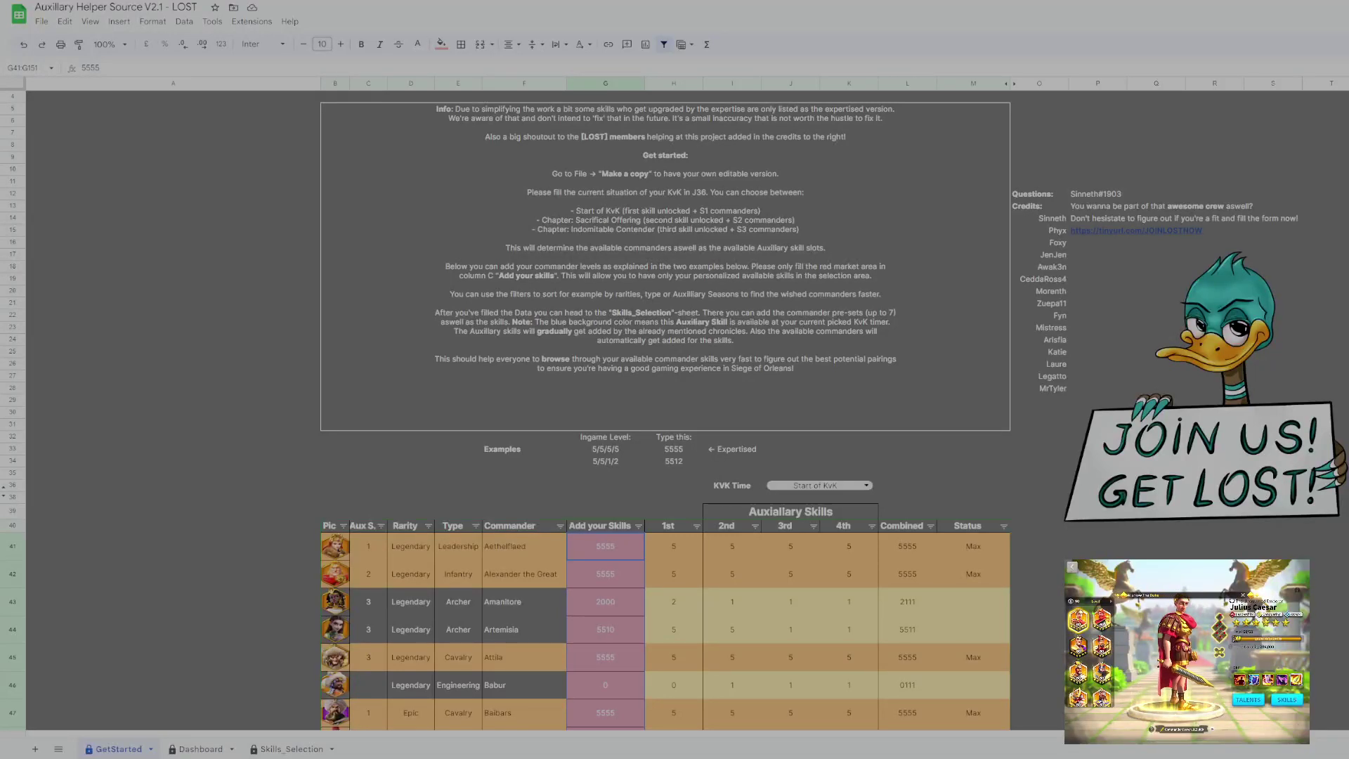
# Scroll up on GetStarted to bring the Auxiliary planner V2.1 title into view.
pyautogui.scroll(1, 675, 414)
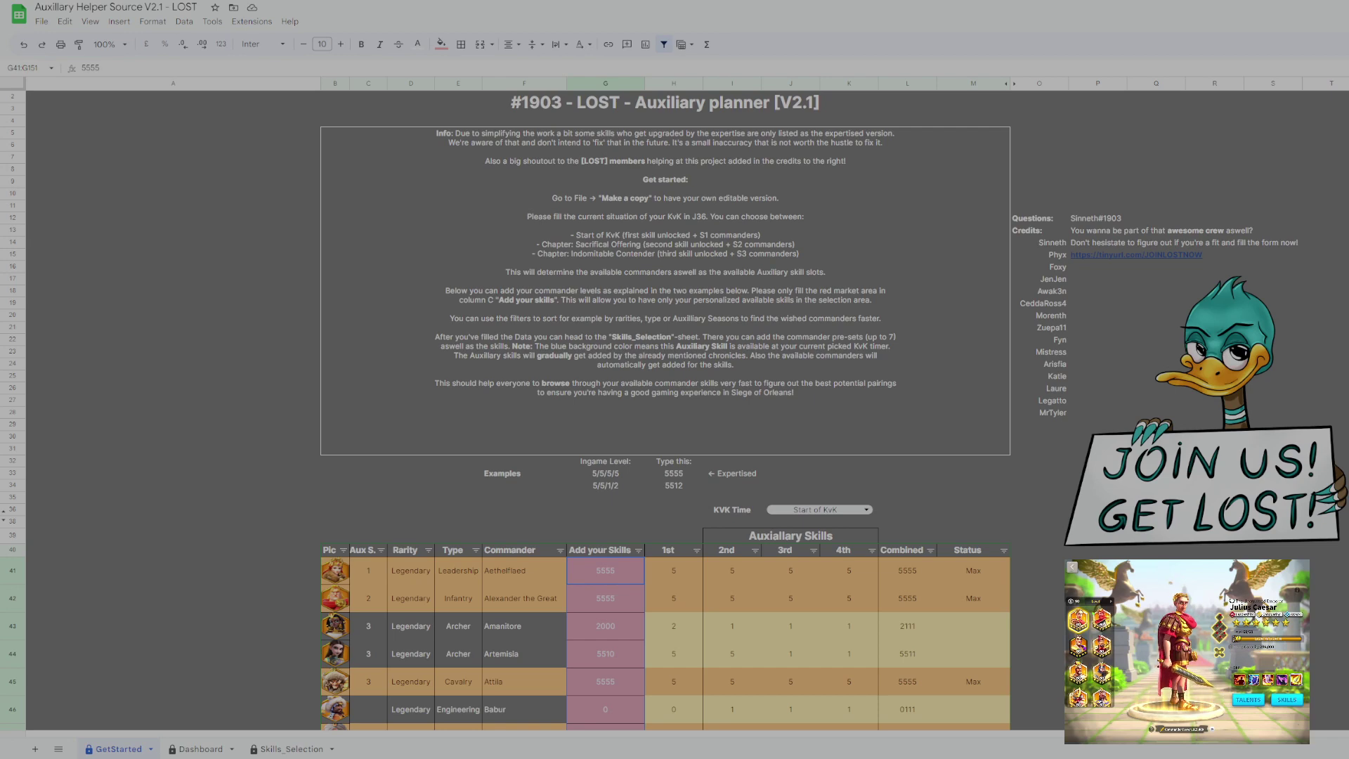
# Look over the Dashboard and Skills_Selection sheets.
pyautogui.click(200, 748)
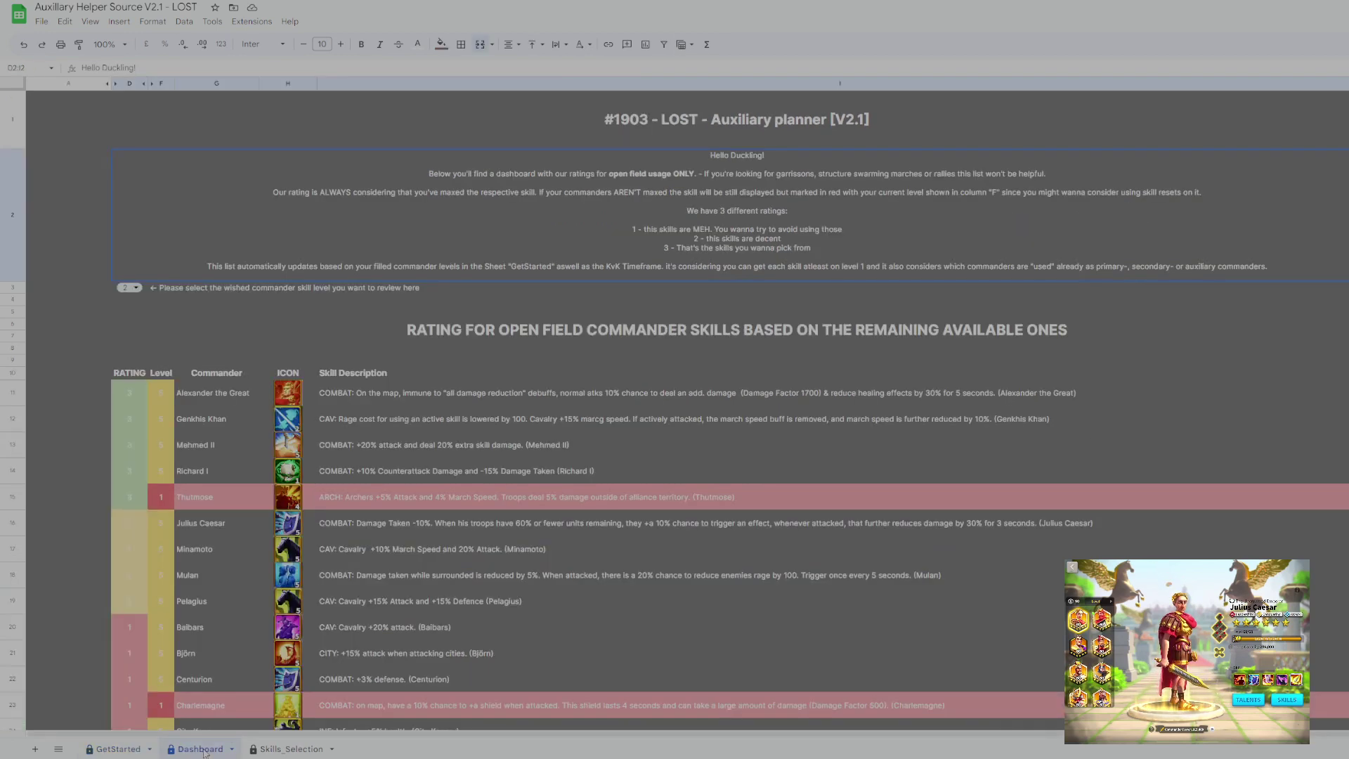
pyautogui.click(284, 749)
pyautogui.scroll(-1, 363, 612)
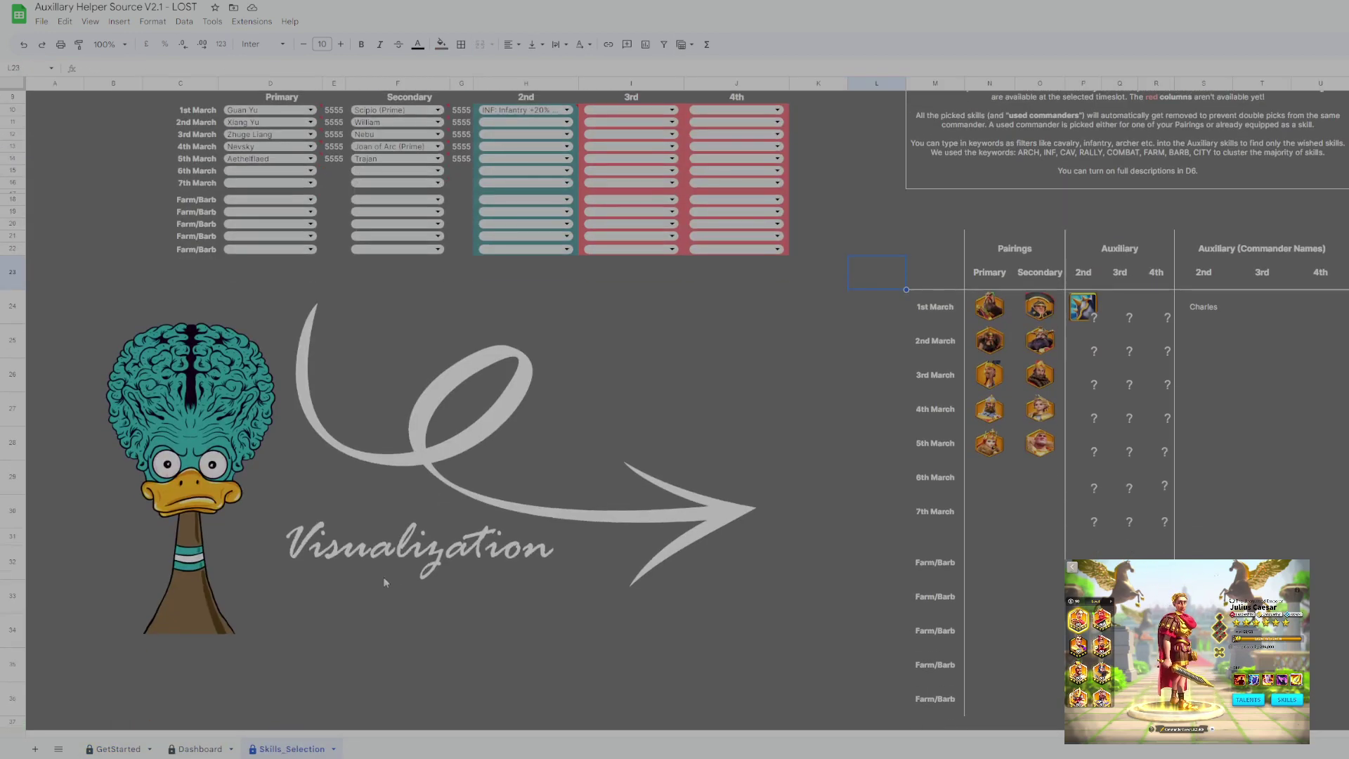
pyautogui.scroll(1, 651, 439)
pyautogui.click(206, 749)
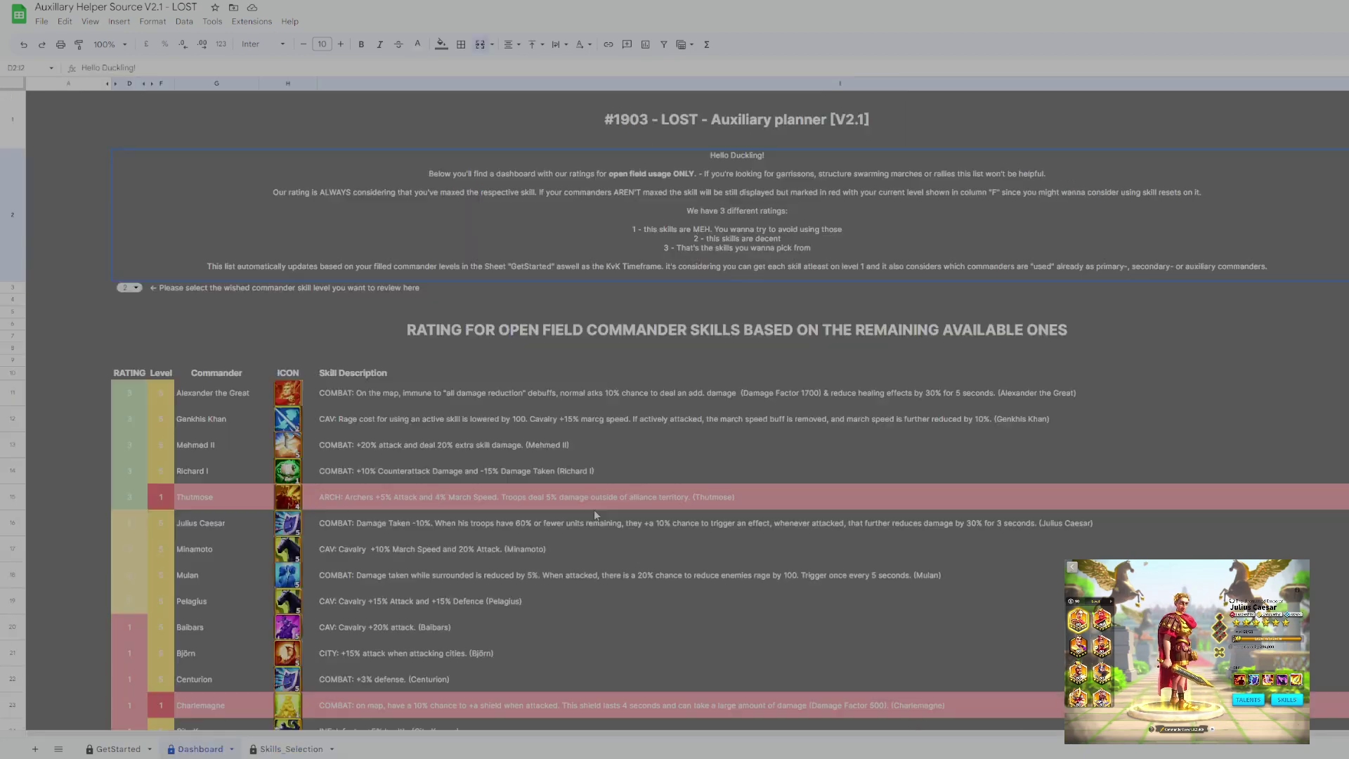
pyautogui.scroll(-3, 435, 281)
pyautogui.scroll(1, 435, 277)
pyautogui.scroll(3, 337, 239)
pyautogui.scroll(-3, 264, 436)
pyautogui.click(291, 748)
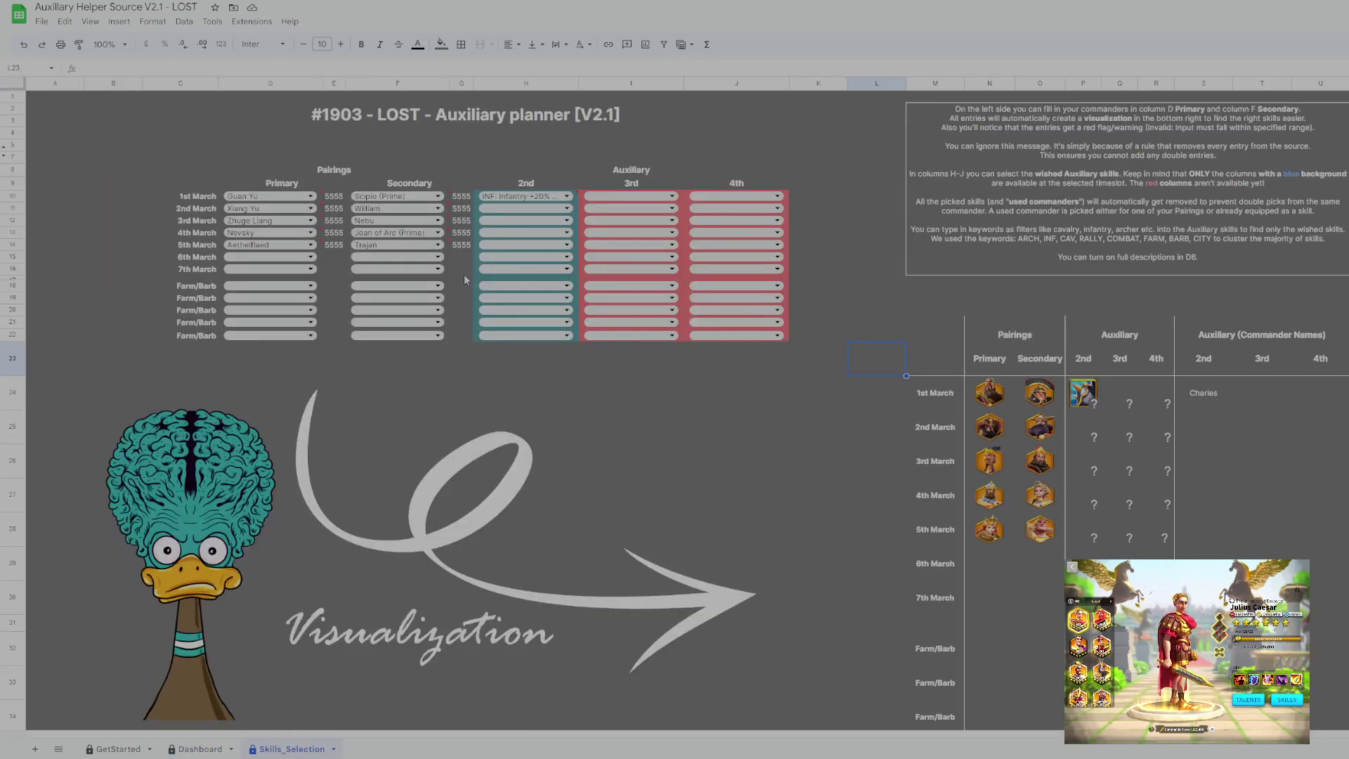
# On Skills_Selection, clear Primary D10:D15, Secondary F10:F15 and the 1st March 2nd auxiliary skill H10.
pyautogui.moveTo(270, 196); pyautogui.dragTo(270, 257)
pyautogui.press('Delete')
pyautogui.moveTo(397, 196); pyautogui.dragTo(397, 256)
pyautogui.press('Delete')
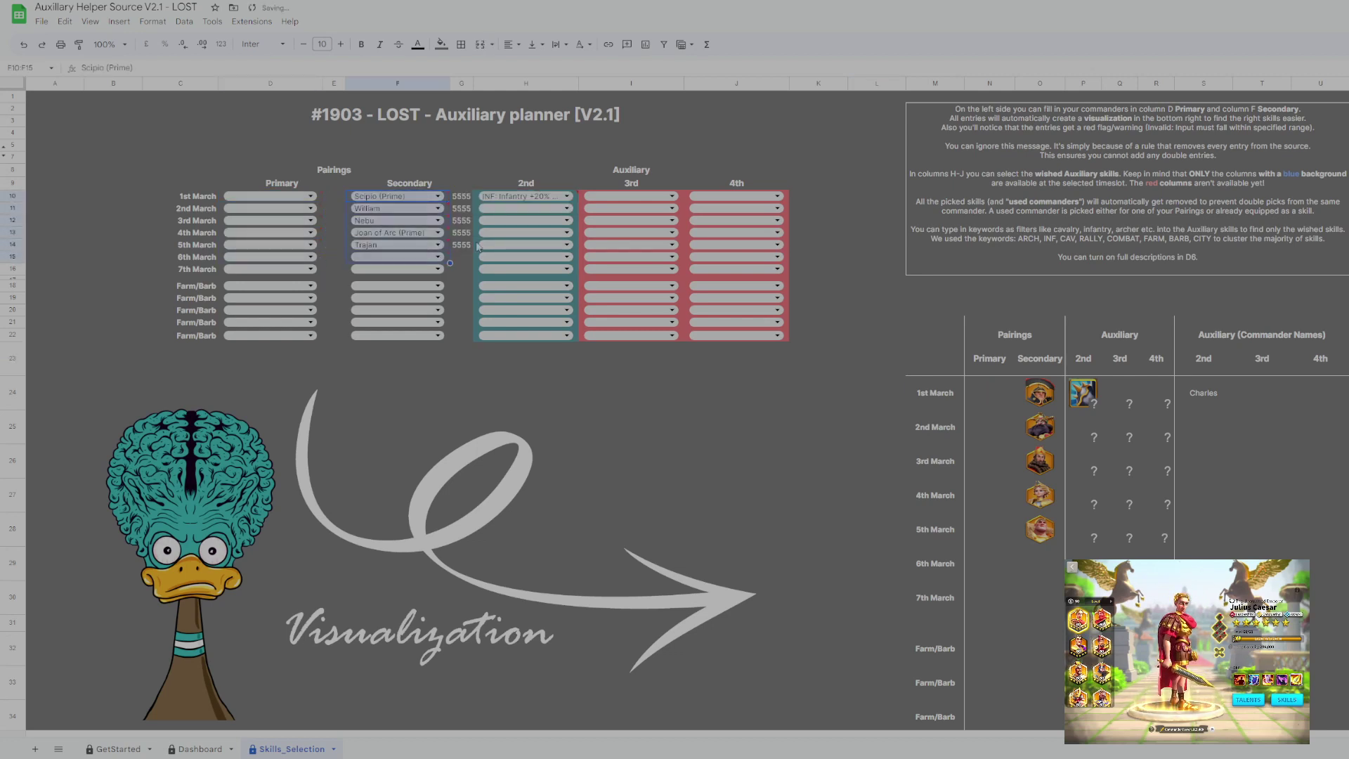
pyautogui.click(574, 199)
pyautogui.press('Delete')
pyautogui.click(204, 748)
# On GetStarted, clear the Add your Skills entries G41:G132 so every commander resets to 1/1/1.
pyautogui.click(116, 748)
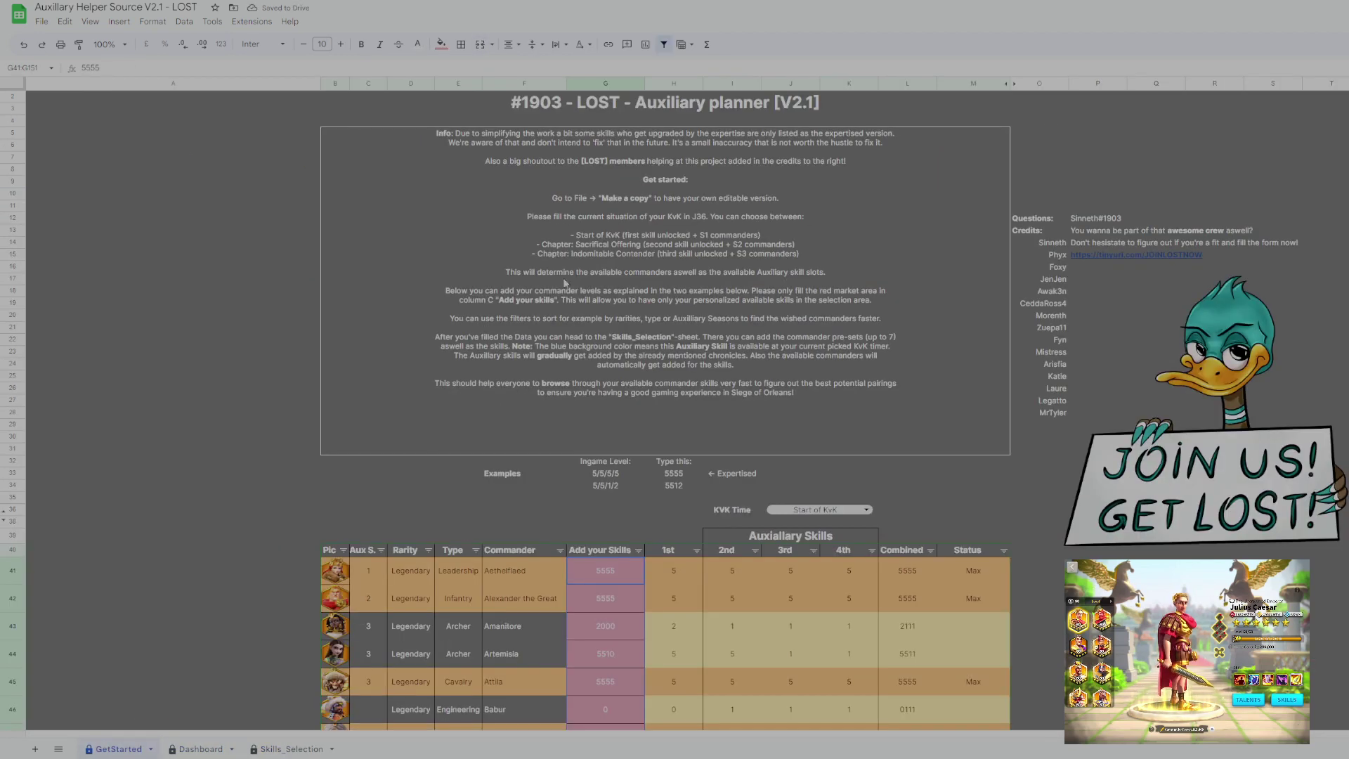
pyautogui.scroll(-20, 617, 449)
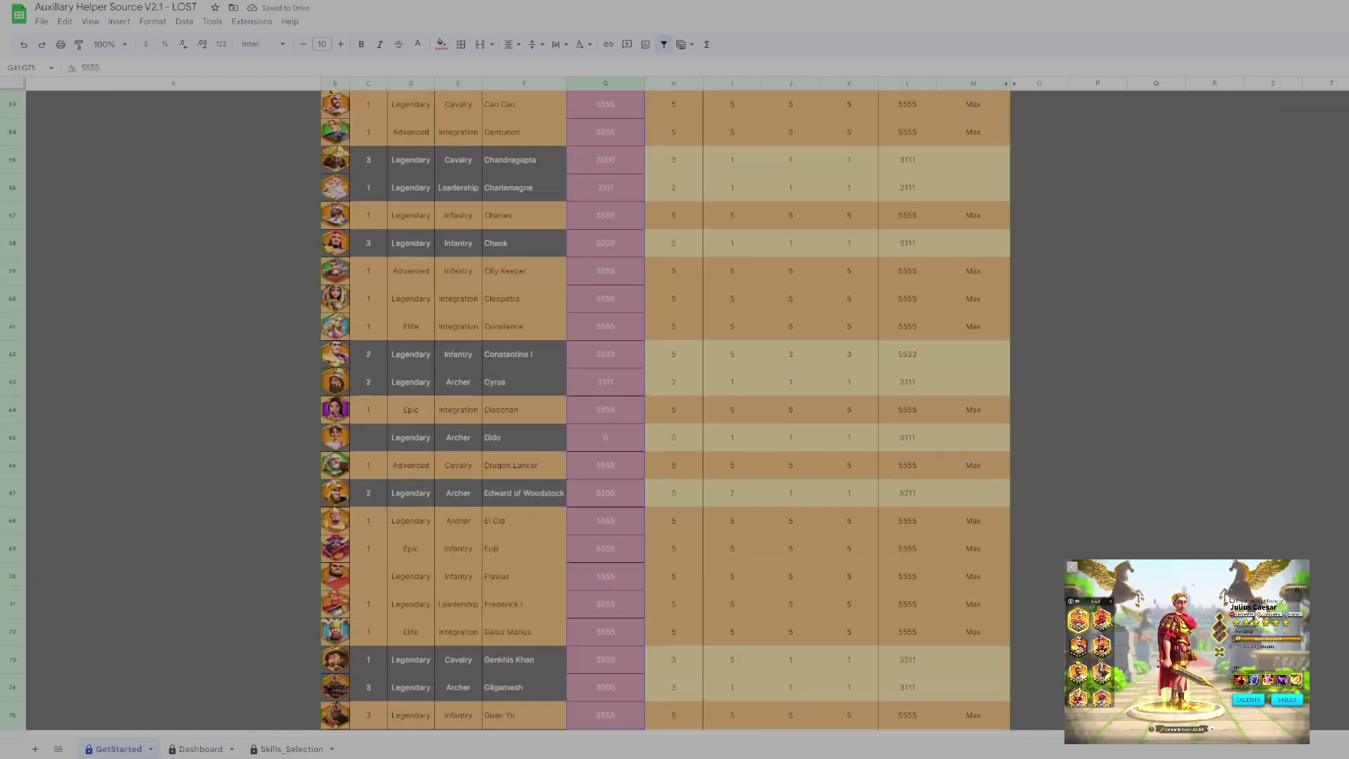
pyautogui.moveTo(616, 749); pyautogui.dragTo(613, 622)
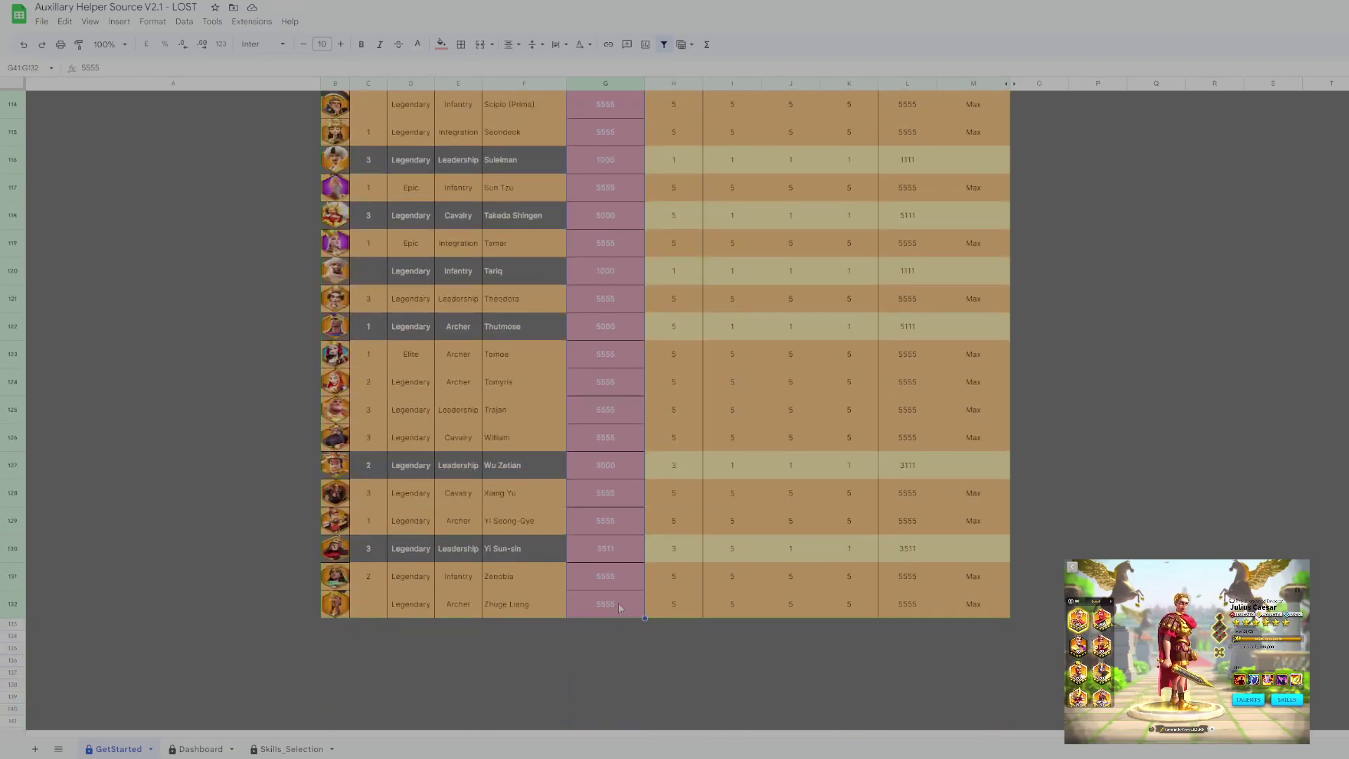
pyautogui.press('Delete')
pyautogui.scroll(20, 717, 435)
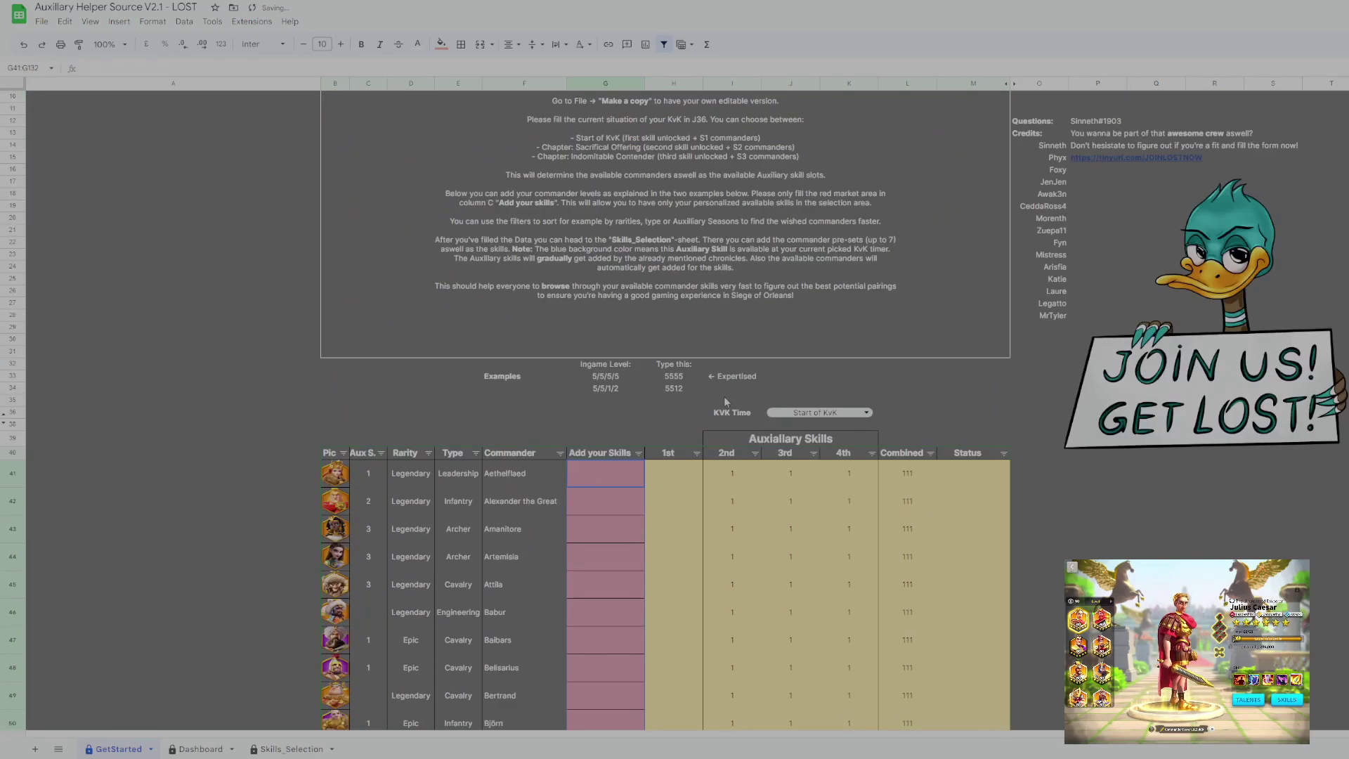
pyautogui.click(1004, 426)
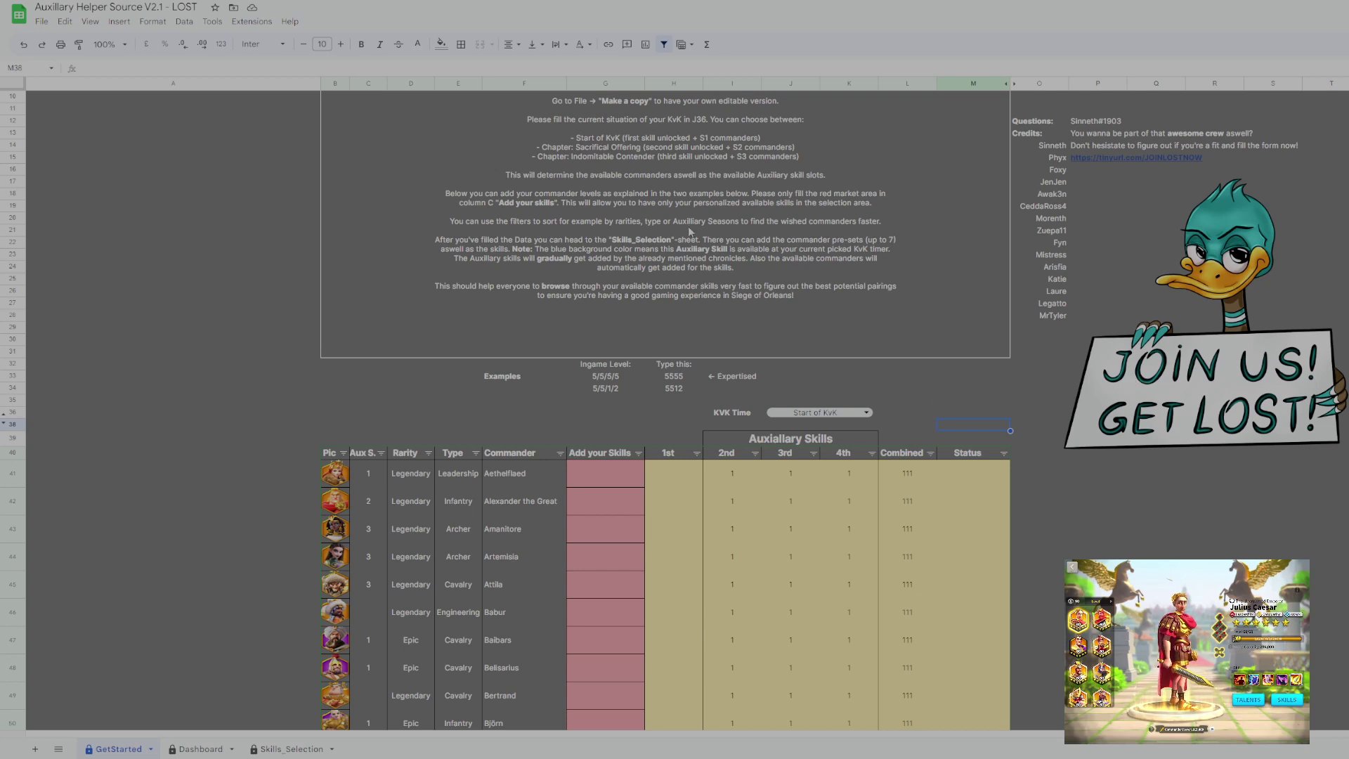
pyautogui.click(864, 413)
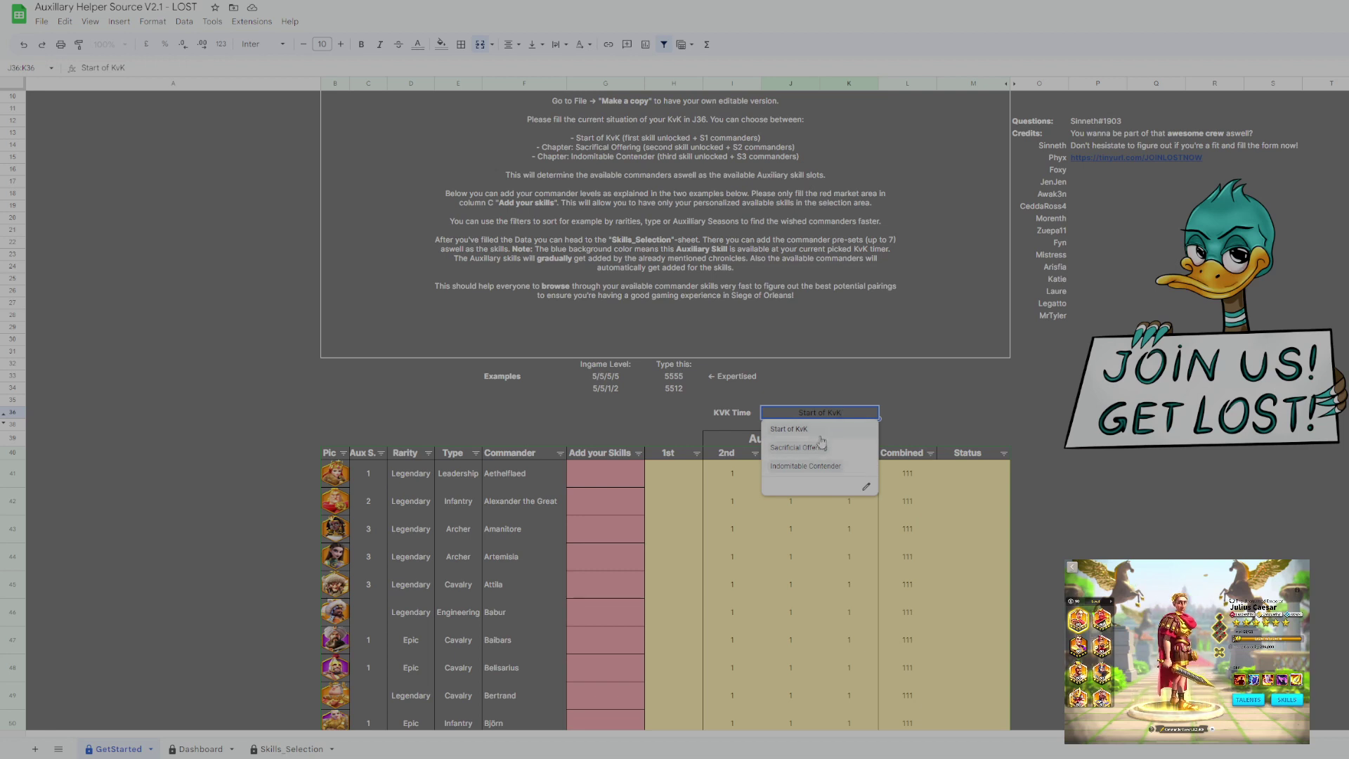
pyautogui.click(812, 433)
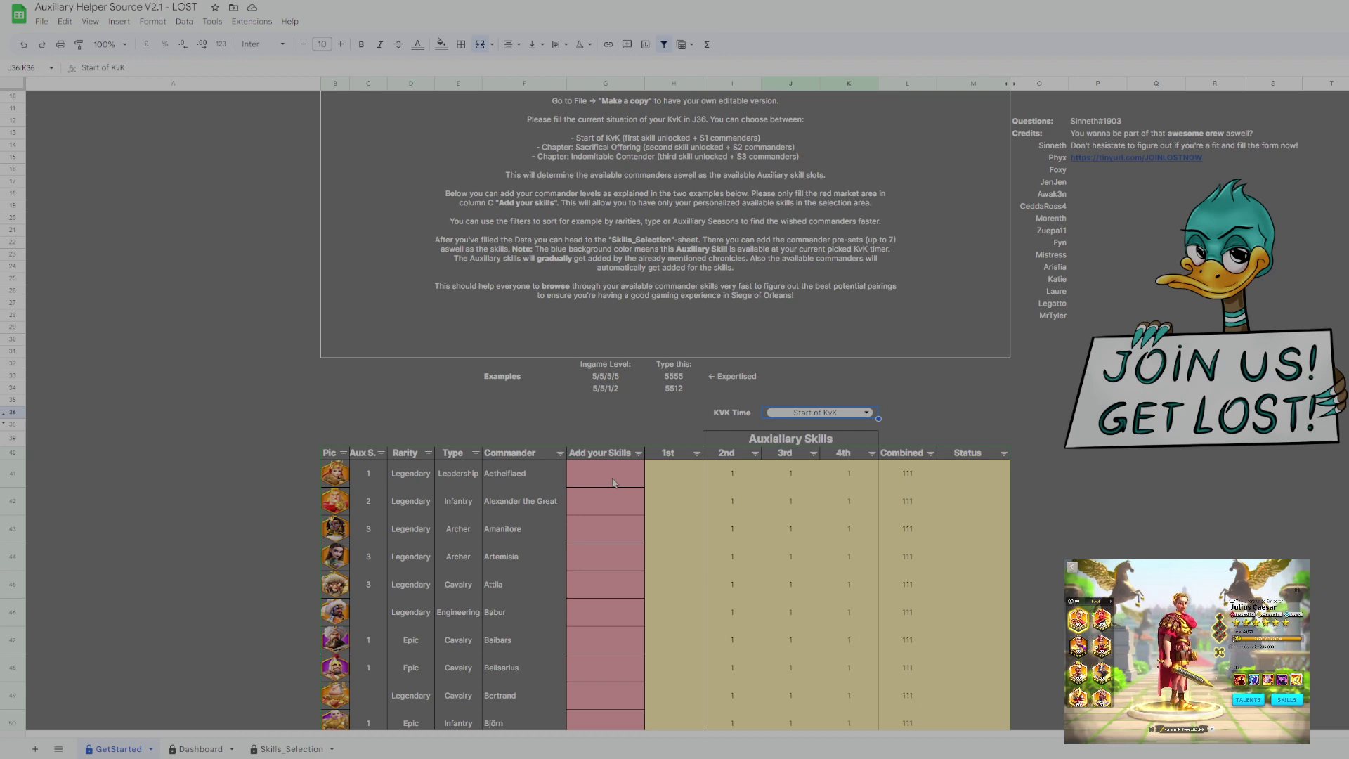
pyautogui.click(824, 378)
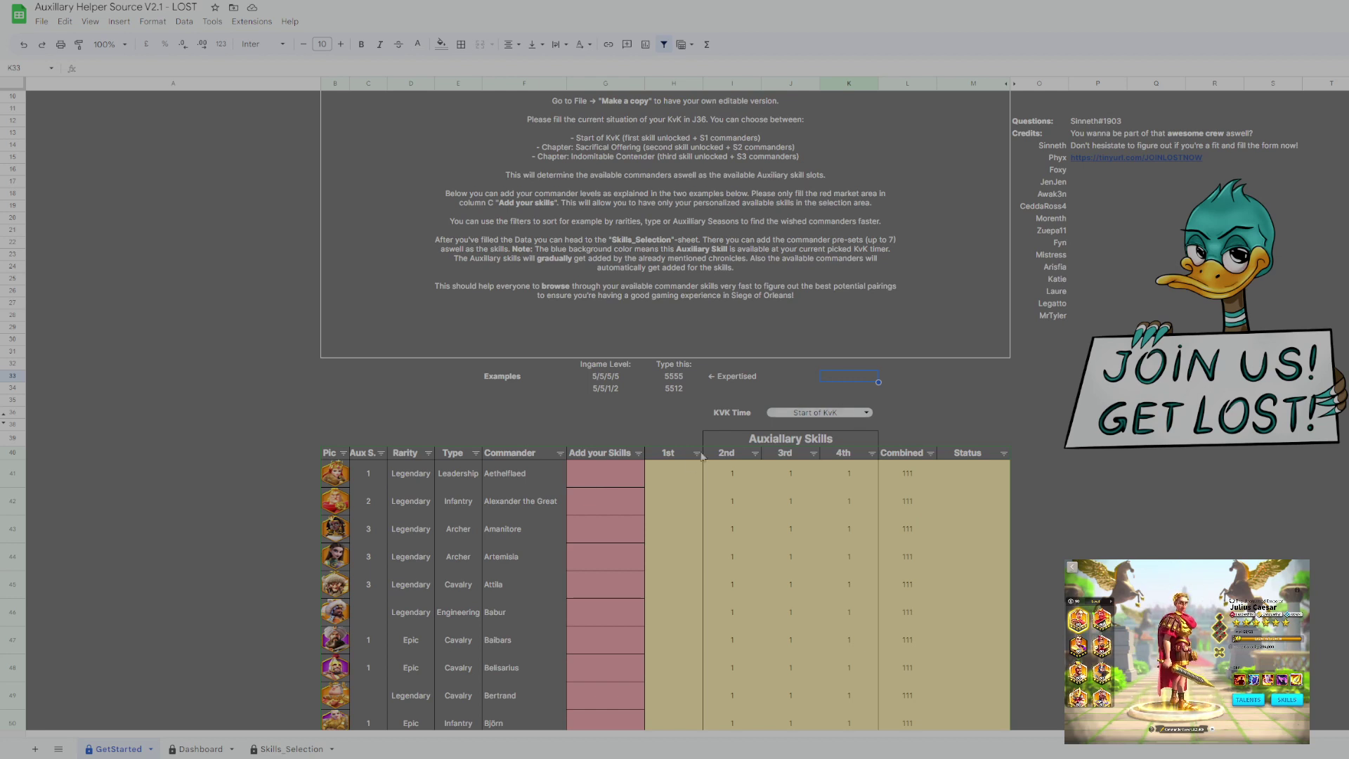
# Enter skill levels for Aethelflaed 5555, Alexander the Great 5555, Amanitore 2000 and Artemisia 5510.
pyautogui.click(610, 485)
pyautogui.scroll(-2, 704, 444)
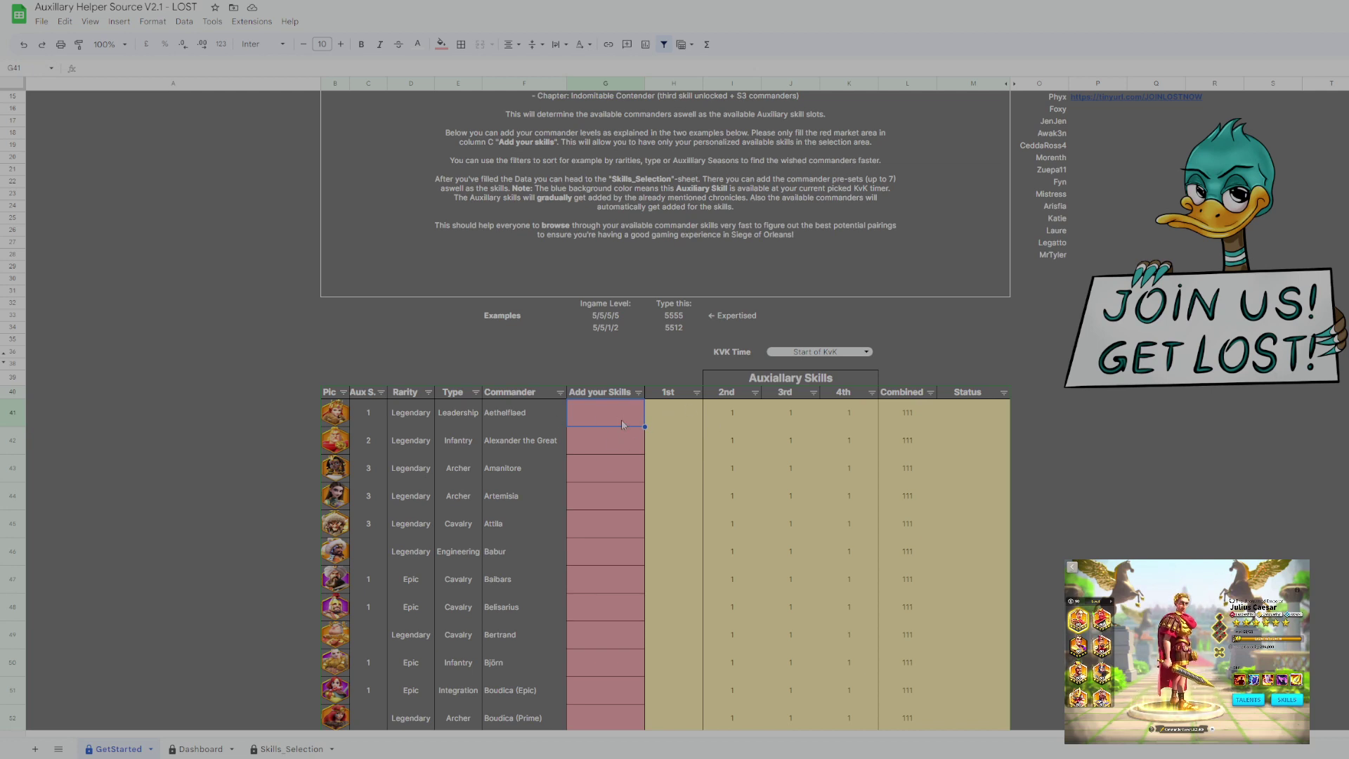
pyautogui.scroll(-2, 634, 423)
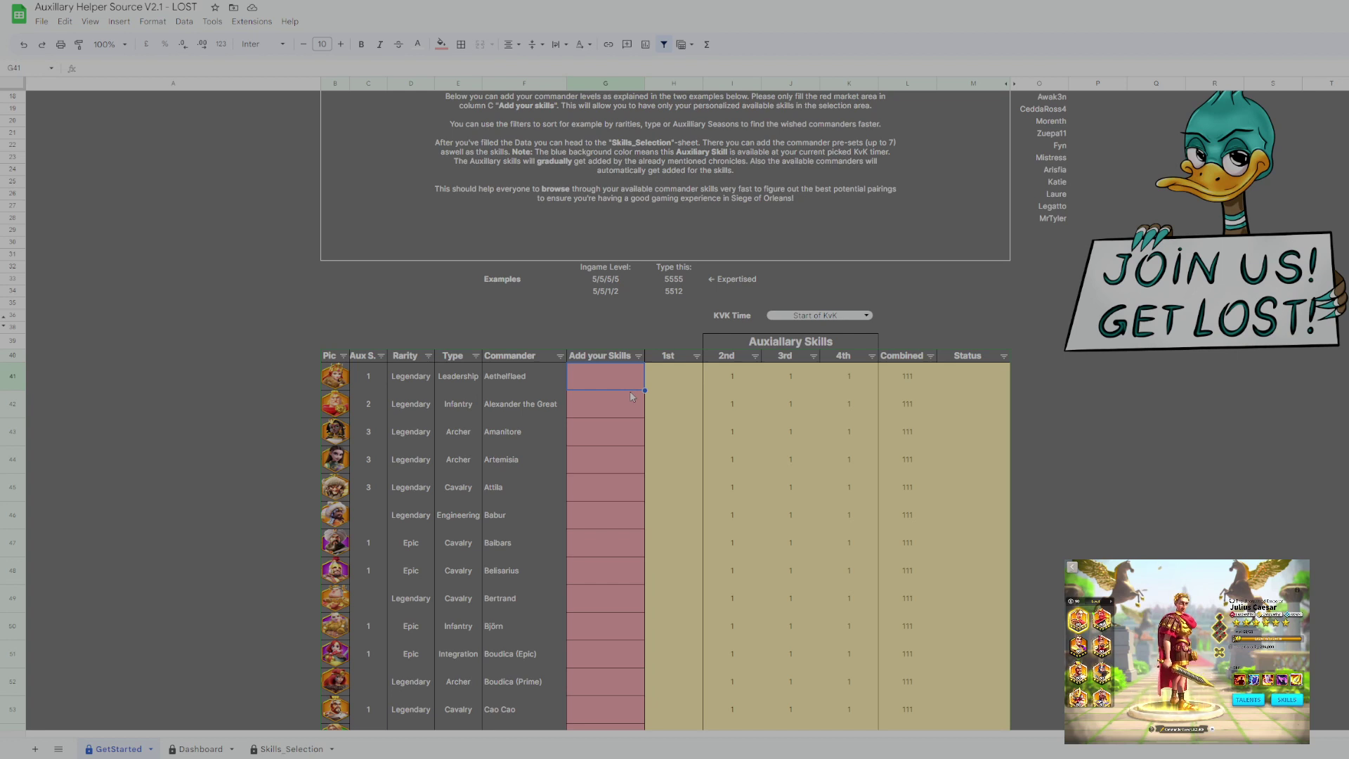
pyautogui.write('555')
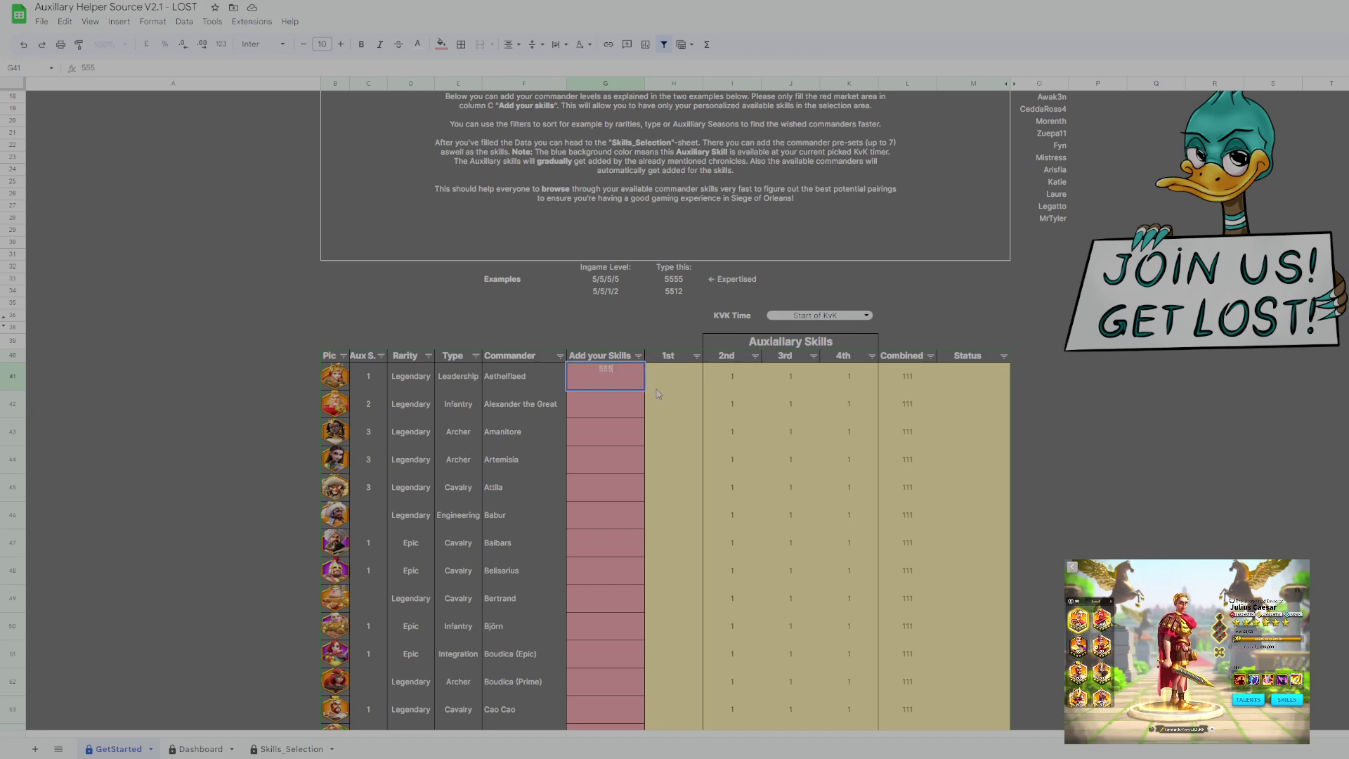
pyautogui.write('5')
pyautogui.press('Return')
pyautogui.write('555')
pyautogui.press('Return')
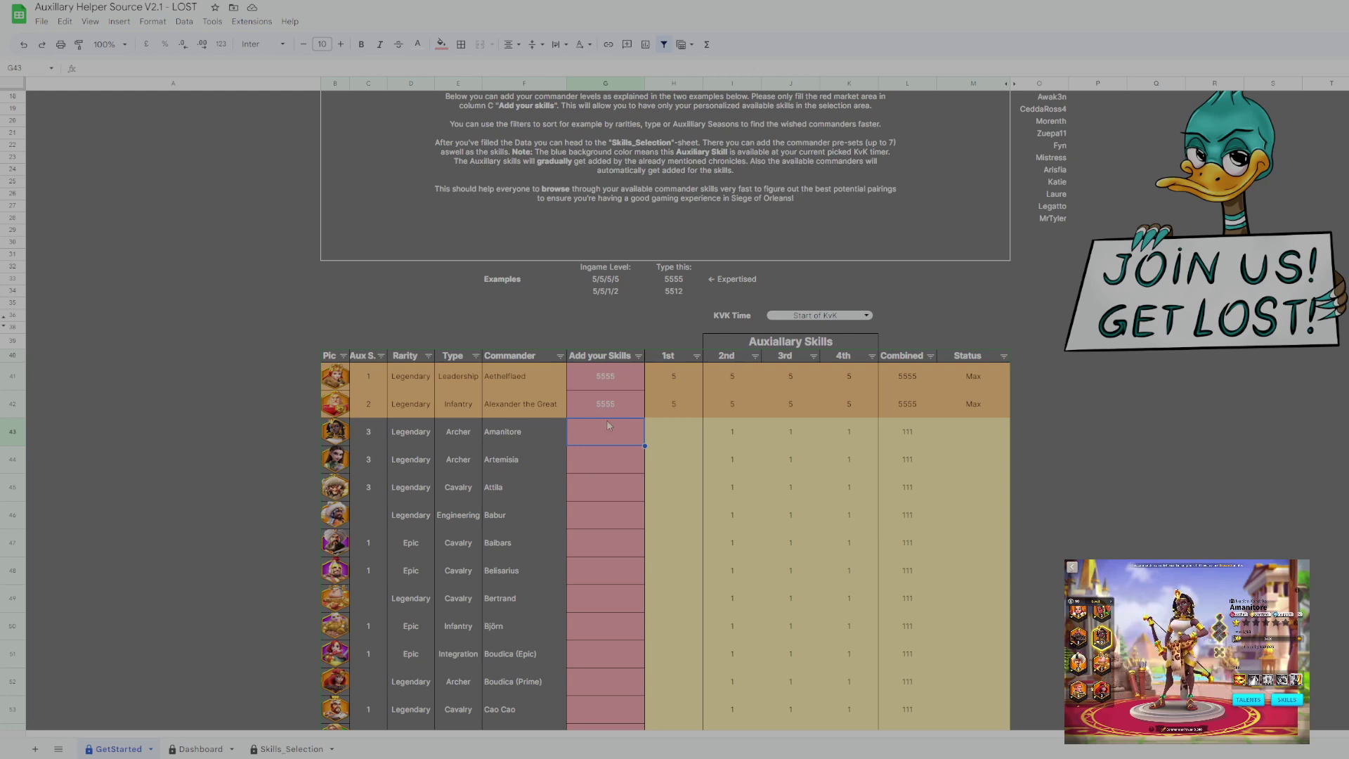
pyautogui.write('2000')
pyautogui.press('Return')
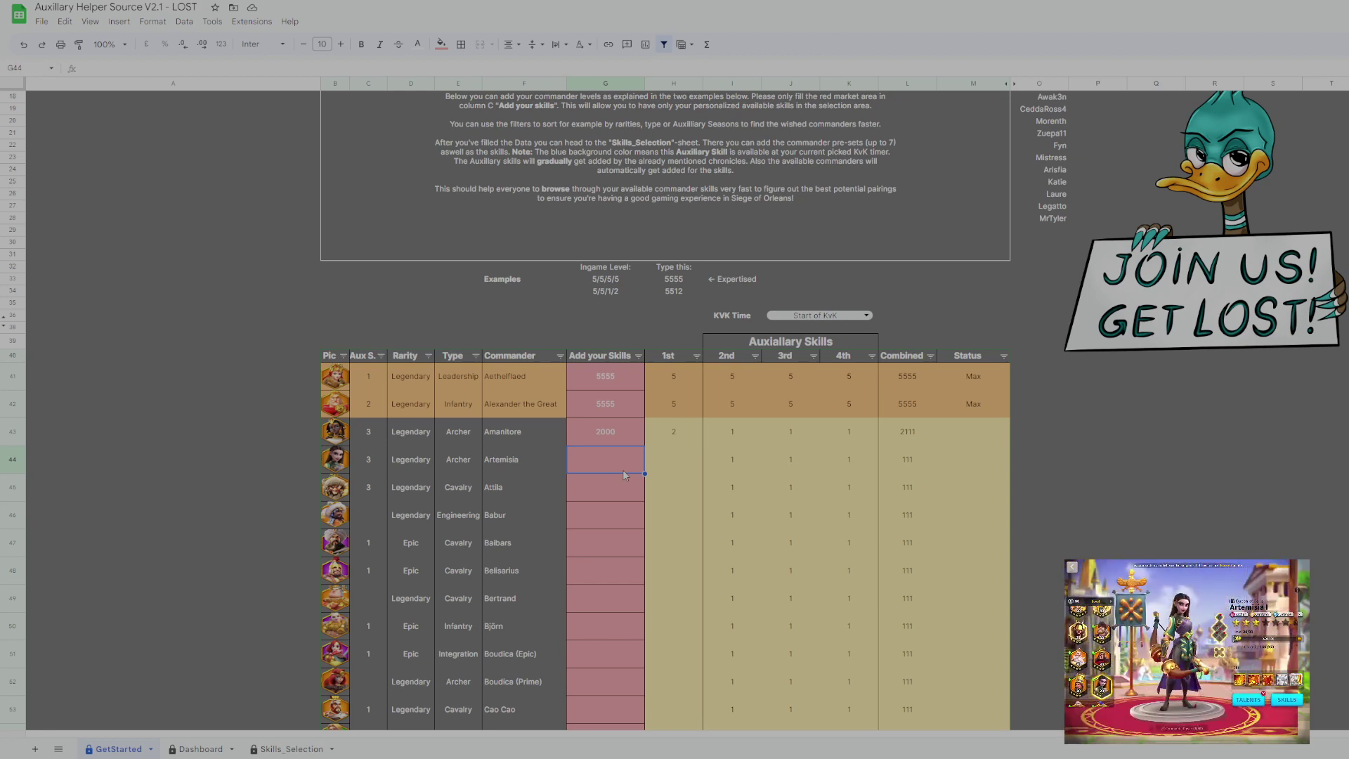
pyautogui.write('5510')
pyautogui.press('Return')
# Enter skill levels for Attila 5555, Babur 1000, Balbars 5555 and Belisarius 5555.
pyautogui.write('5555')
pyautogui.press('Return')
pyautogui.write('1')
pyautogui.press('Return')
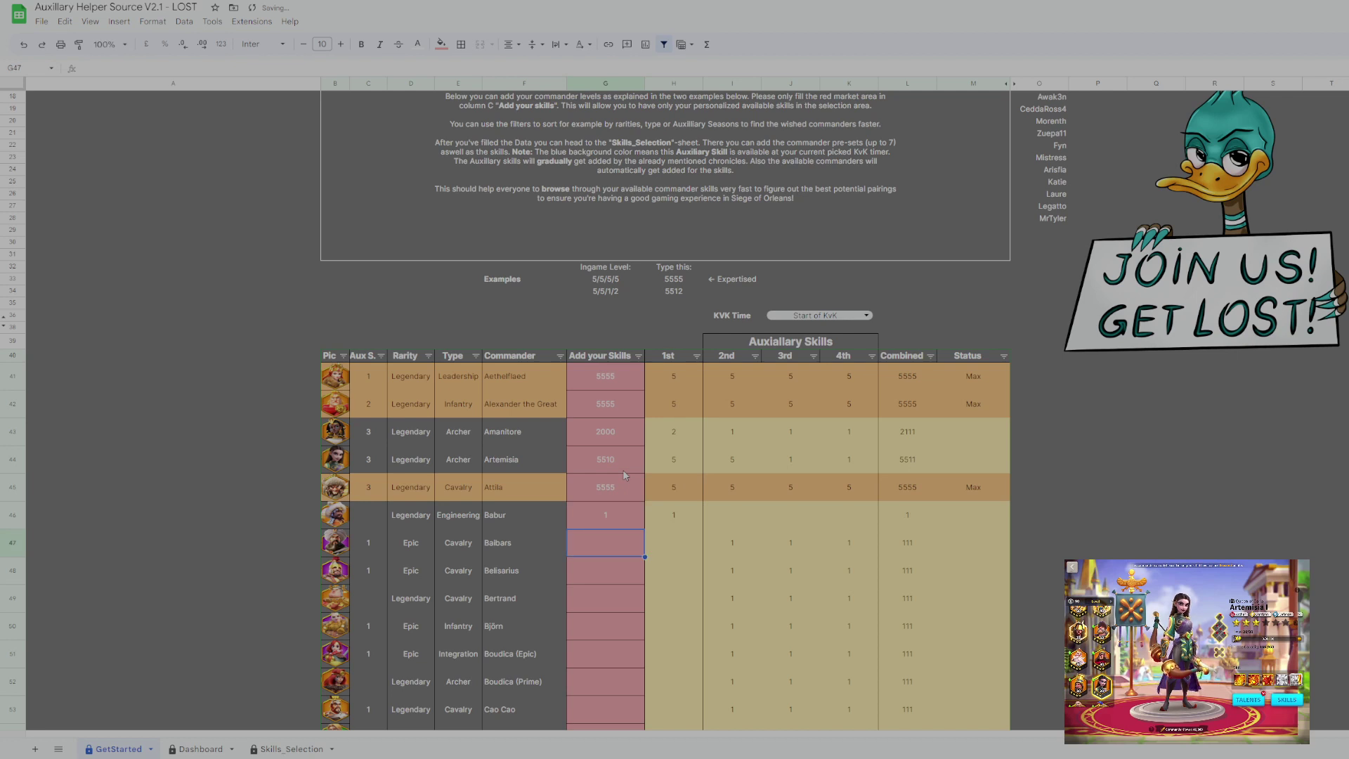
pyautogui.press('Up')
pyautogui.write('1000')
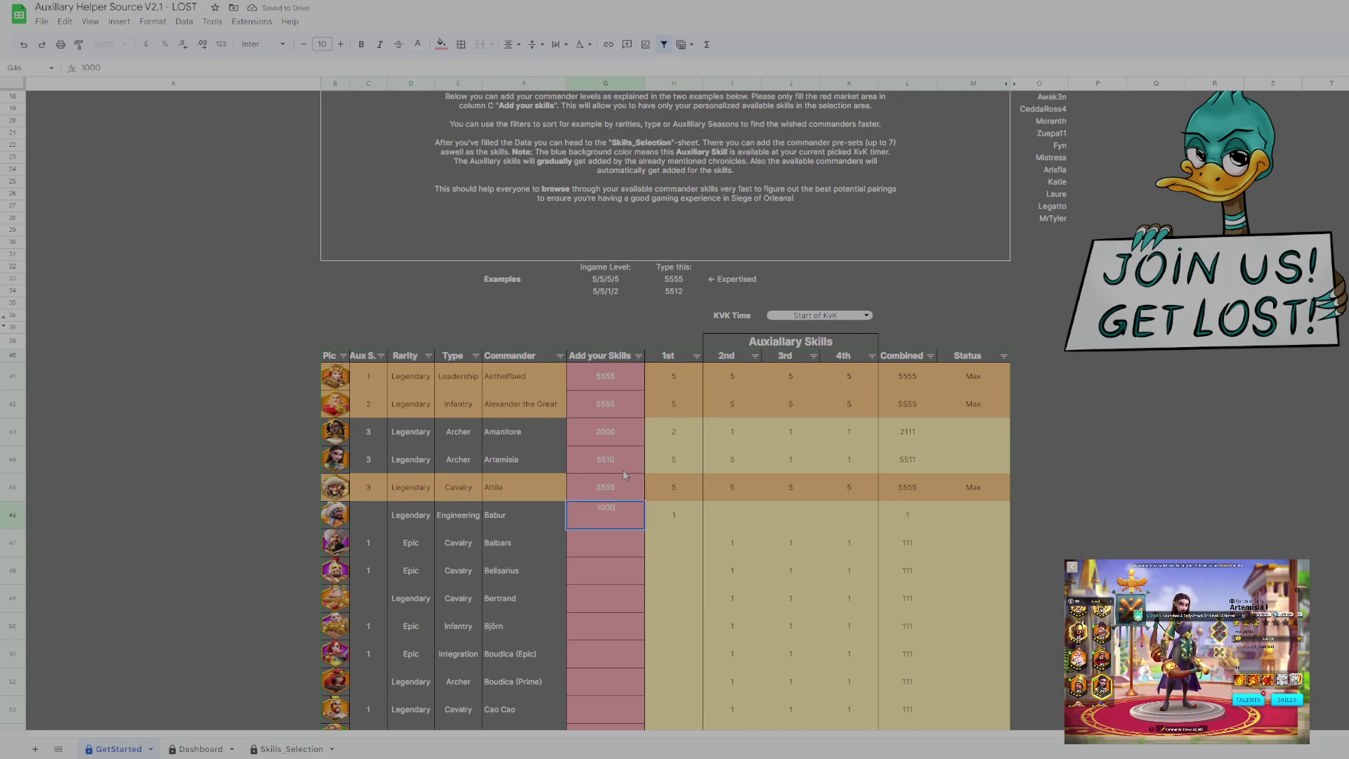
pyautogui.press('Return')
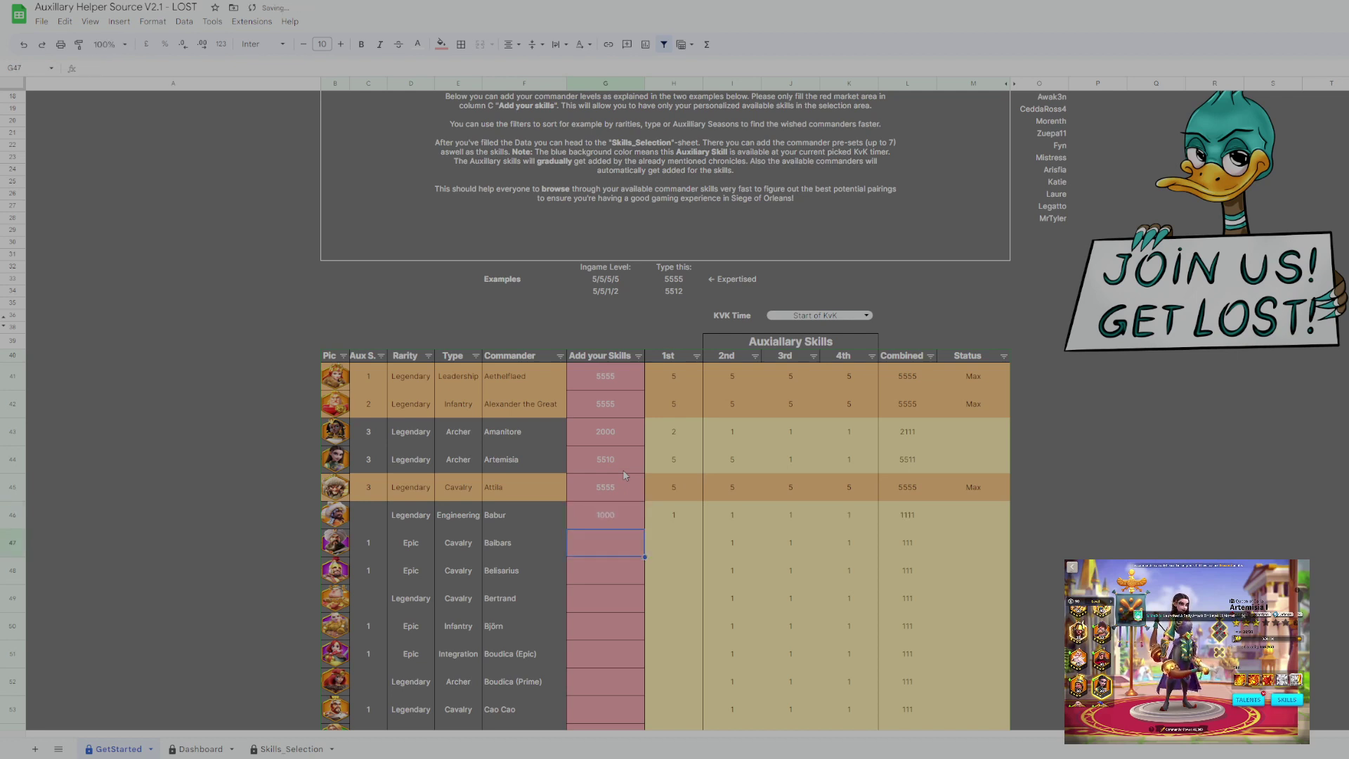
pyautogui.write('5555')
pyautogui.press('Return')
pyautogui.write('5555')
pyautogui.press('Return')
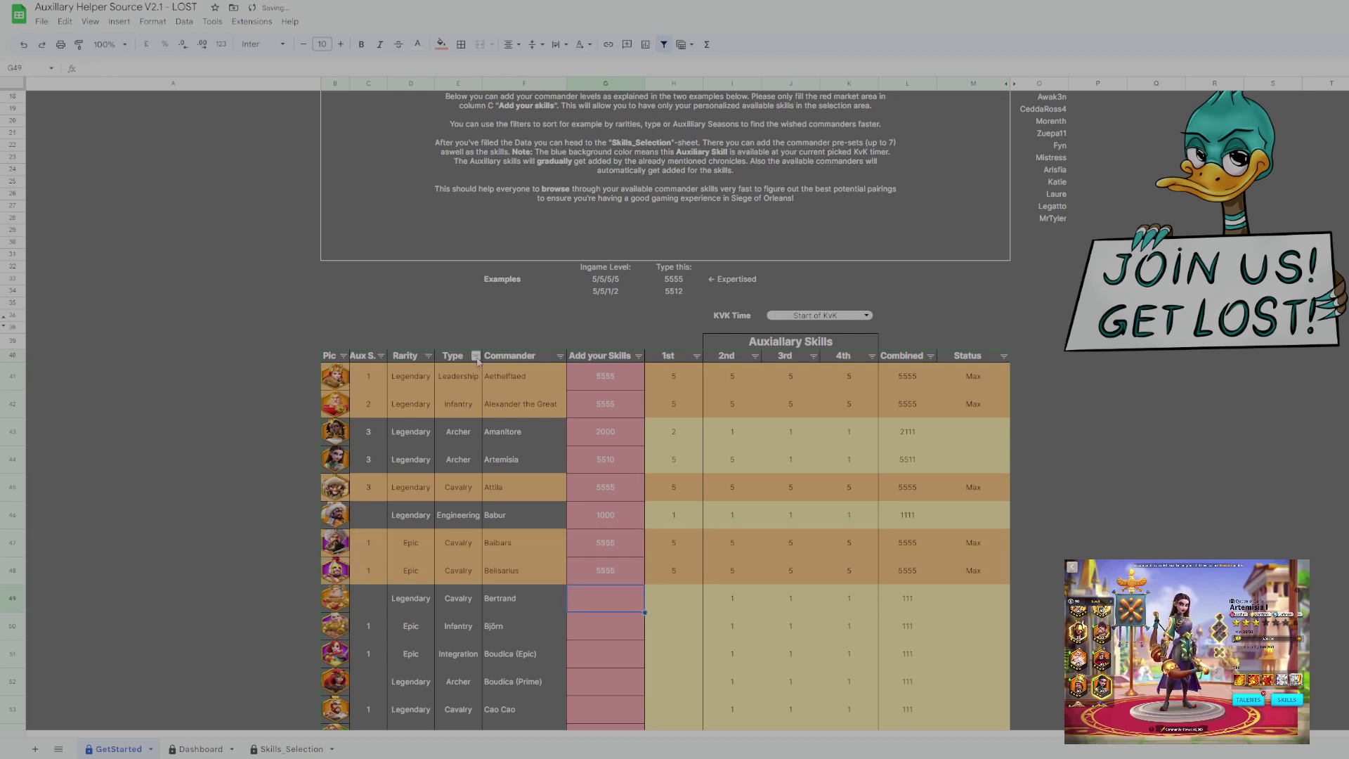
# Filter the Rarity column to hide Legendary commanders.
pyautogui.click(428, 355)
pyautogui.click(330, 548)
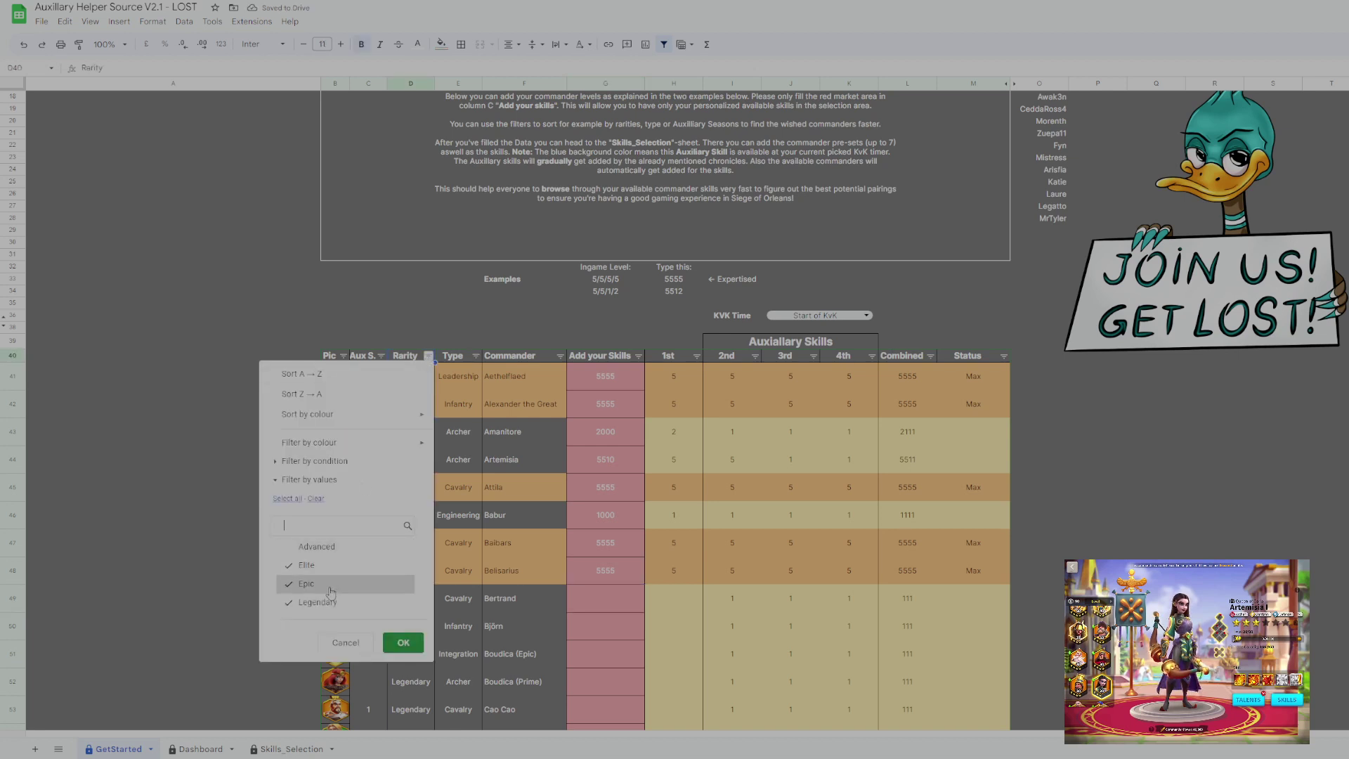
pyautogui.click(329, 602)
pyautogui.click(316, 546)
pyautogui.click(402, 641)
# Fill 5555 into the Add your Skills cells for every remaining commander from Björn through Sun Tzu.
pyautogui.click(632, 427)
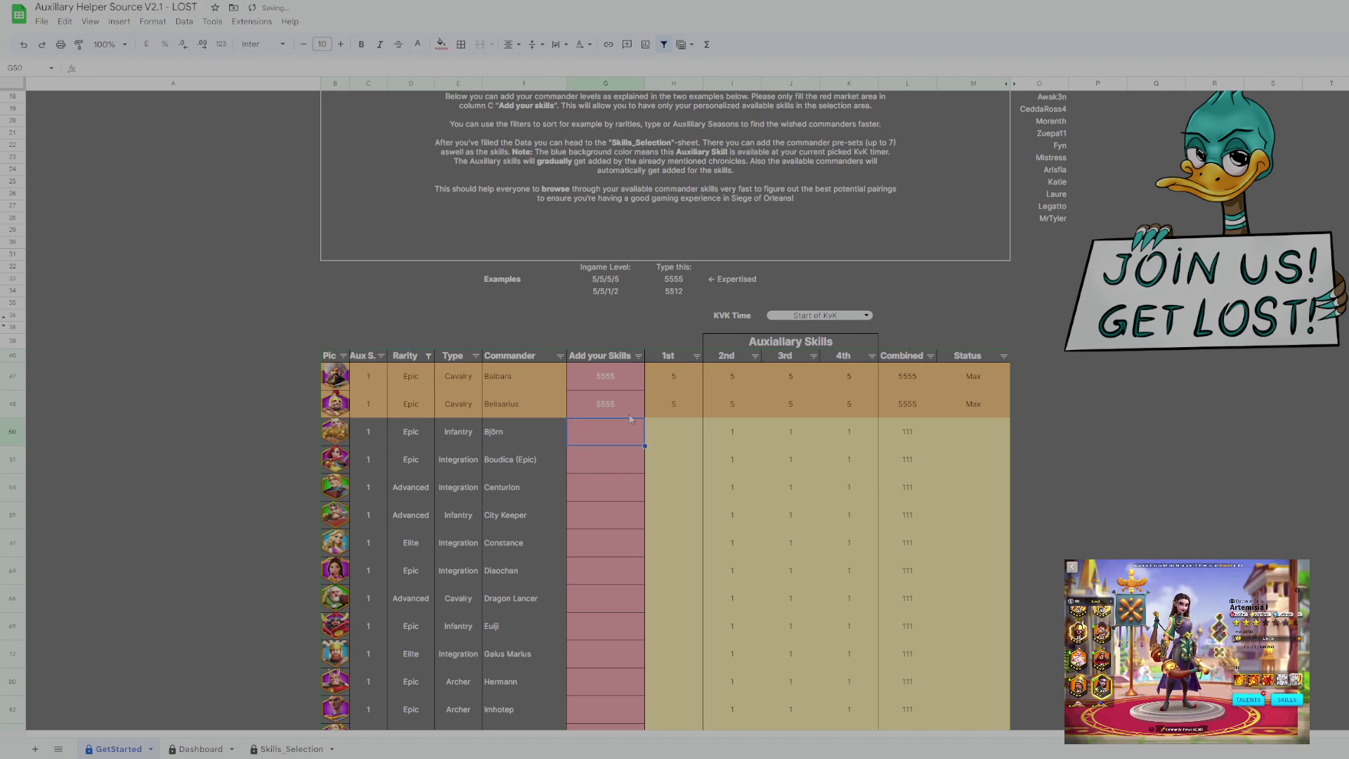
pyautogui.write('5555')
pyautogui.hotkey('ctrl', 'c')
pyautogui.press('Down')
pyautogui.hotkey('ctrl', 'v')
pyautogui.press('Down')
pyautogui.hotkey('ctrl', 'v')
pyautogui.press('Down')
pyautogui.hotkey('ctrl', 'v')
pyautogui.press('Down')
pyautogui.hotkey('ctrl', 'v')
pyautogui.press('Down')
pyautogui.hotkey('ctrl', 'v')
pyautogui.press('Down')
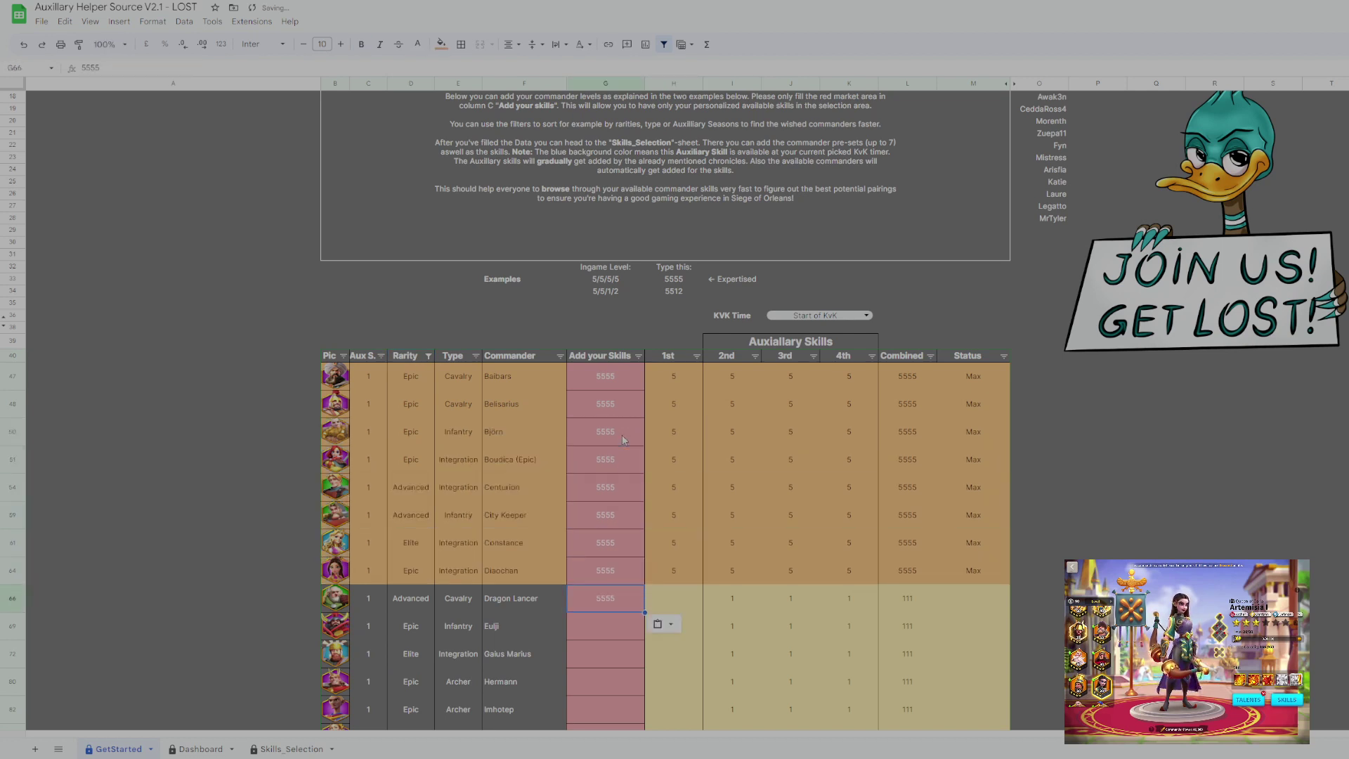
pyautogui.hotkey('ctrl', 'v')
pyautogui.press('Down')
pyautogui.hotkey('ctrl', 'v')
pyautogui.press('Down')
pyautogui.hotkey('ctrl', 'v')
pyautogui.press('Down')
pyautogui.hotkey('ctrl', 'v')
pyautogui.press('Down')
pyautogui.hotkey('ctrl', 'v')
pyautogui.press('Down')
pyautogui.scroll(-4, 713, 331)
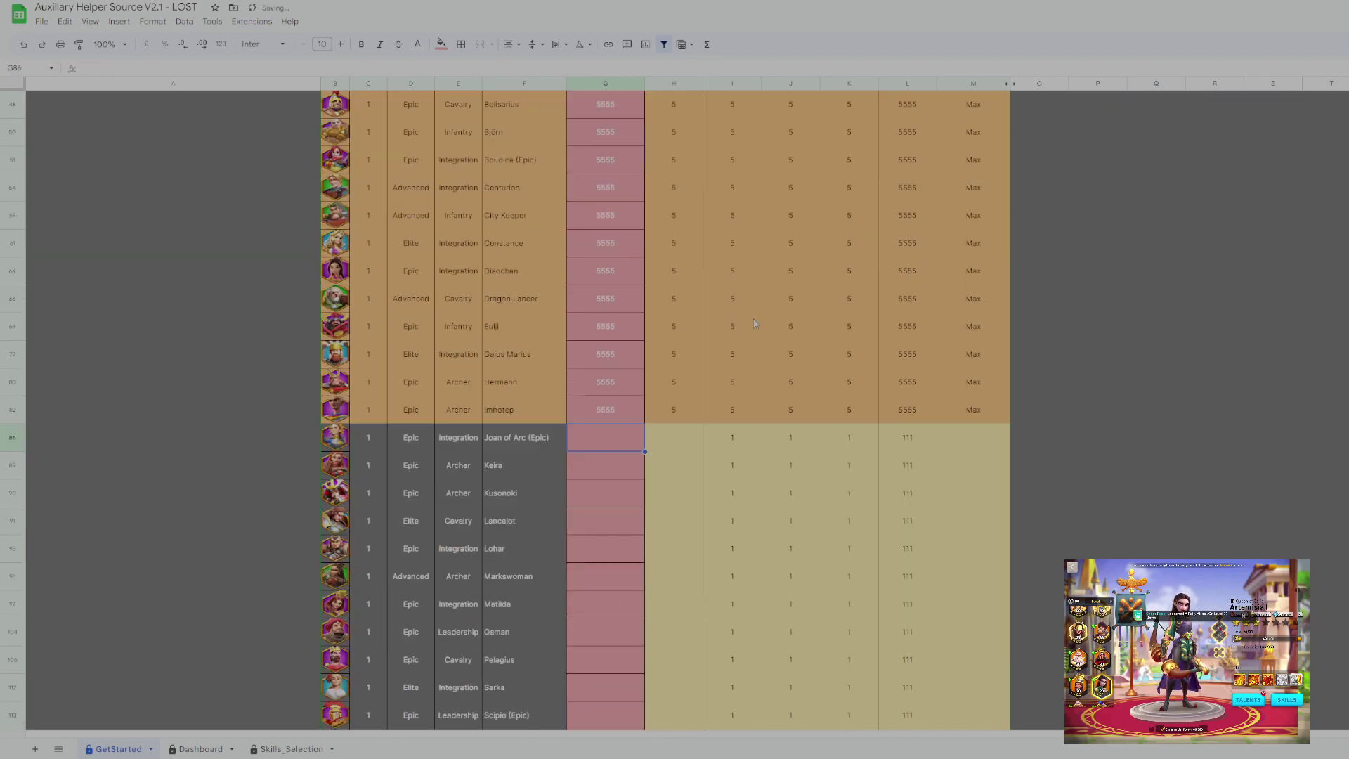
pyautogui.hotkey('ctrl', 'v')
pyautogui.press('Down')
pyautogui.hotkey('ctrl', 'v')
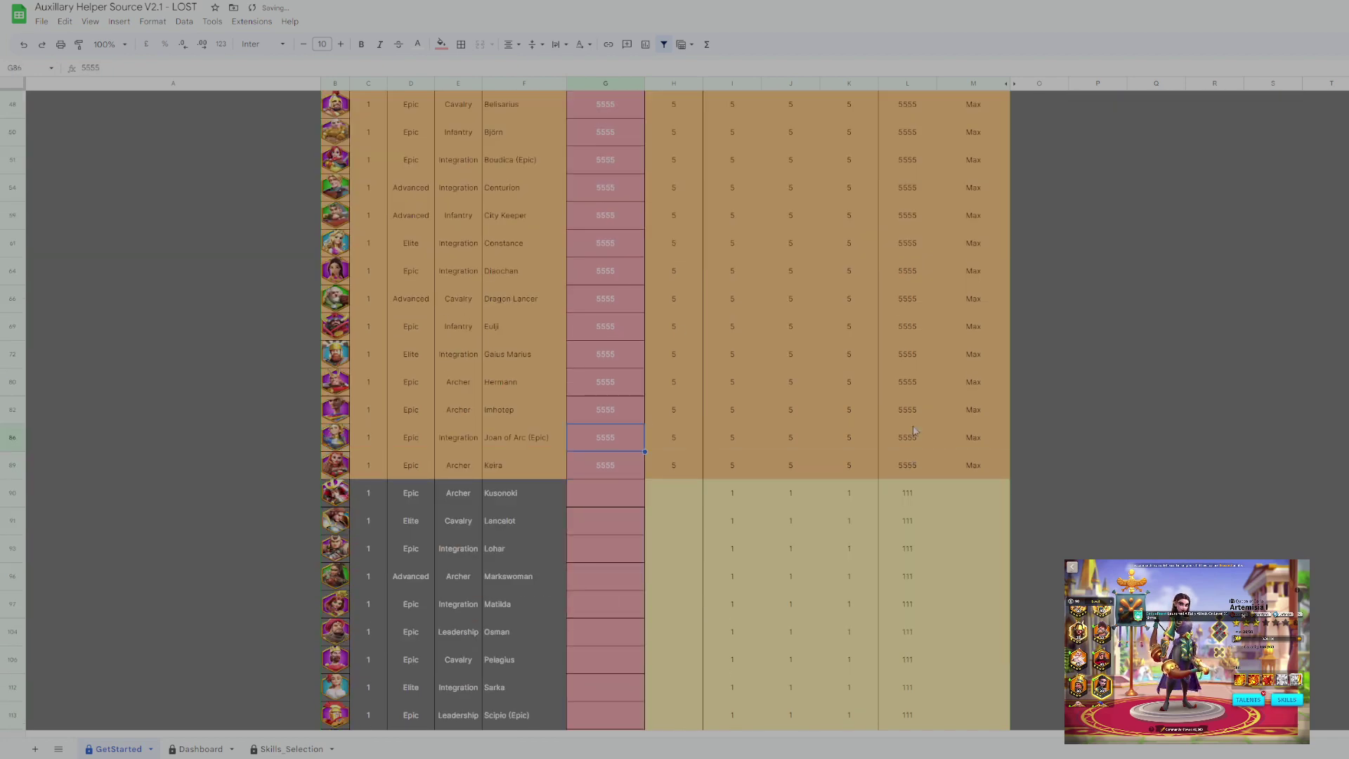
pyautogui.press('Down')
pyautogui.hotkey('ctrl', 'v')
pyautogui.press('Down')
pyautogui.hotkey('ctrl', 'v')
pyautogui.press('Down')
pyautogui.hotkey('ctrl', 'v')
pyautogui.press('Down')
pyautogui.hotkey('ctrl', 'v')
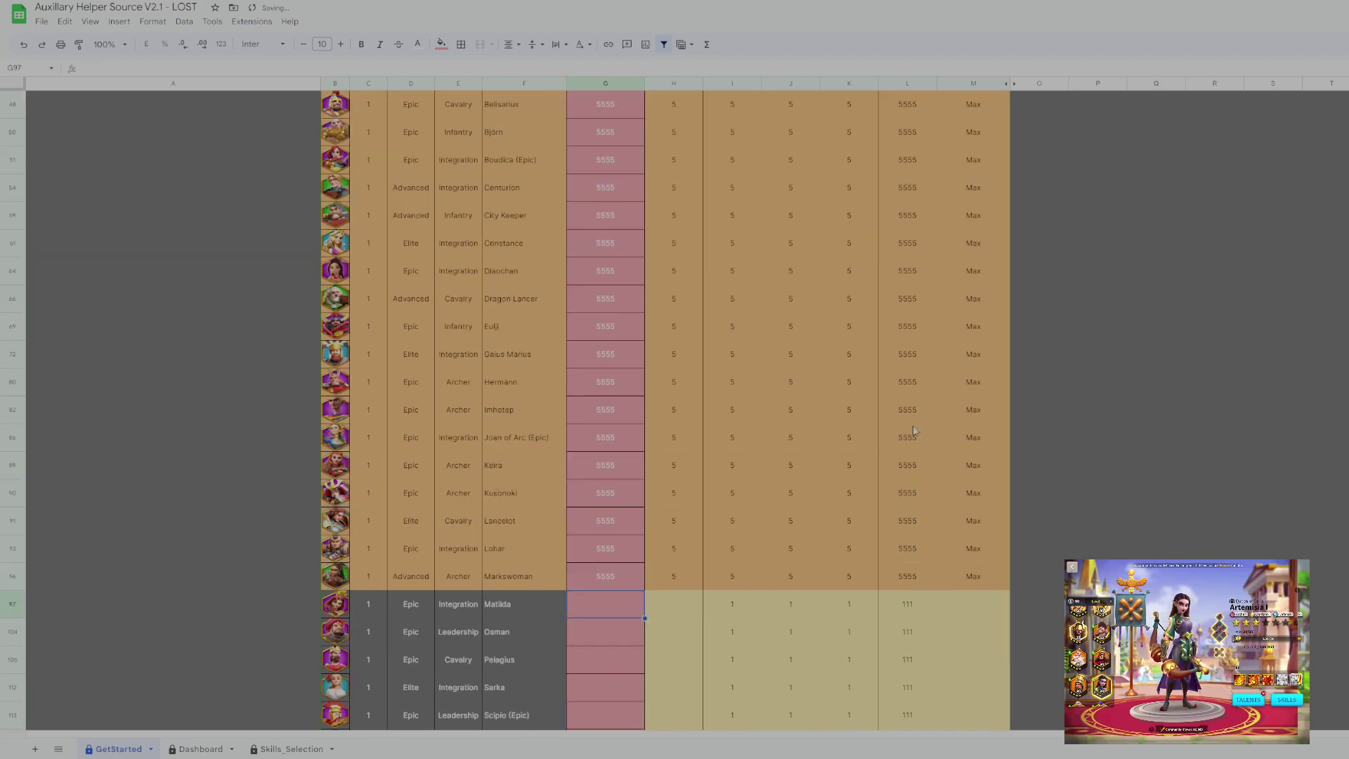
pyautogui.press('Down')
pyautogui.hotkey('ctrl', 'v')
pyautogui.press('Down')
pyautogui.hotkey('ctrl', 'v')
pyautogui.press('Down')
pyautogui.hotkey('ctrl', 'v')
pyautogui.press('Down')
pyautogui.hotkey('ctrl', 'v')
pyautogui.press('Down')
pyautogui.hotkey('ctrl', 'v')
pyautogui.press('Down')
pyautogui.scroll(-3, 913, 424)
pyautogui.hotkey('ctrl', 'v')
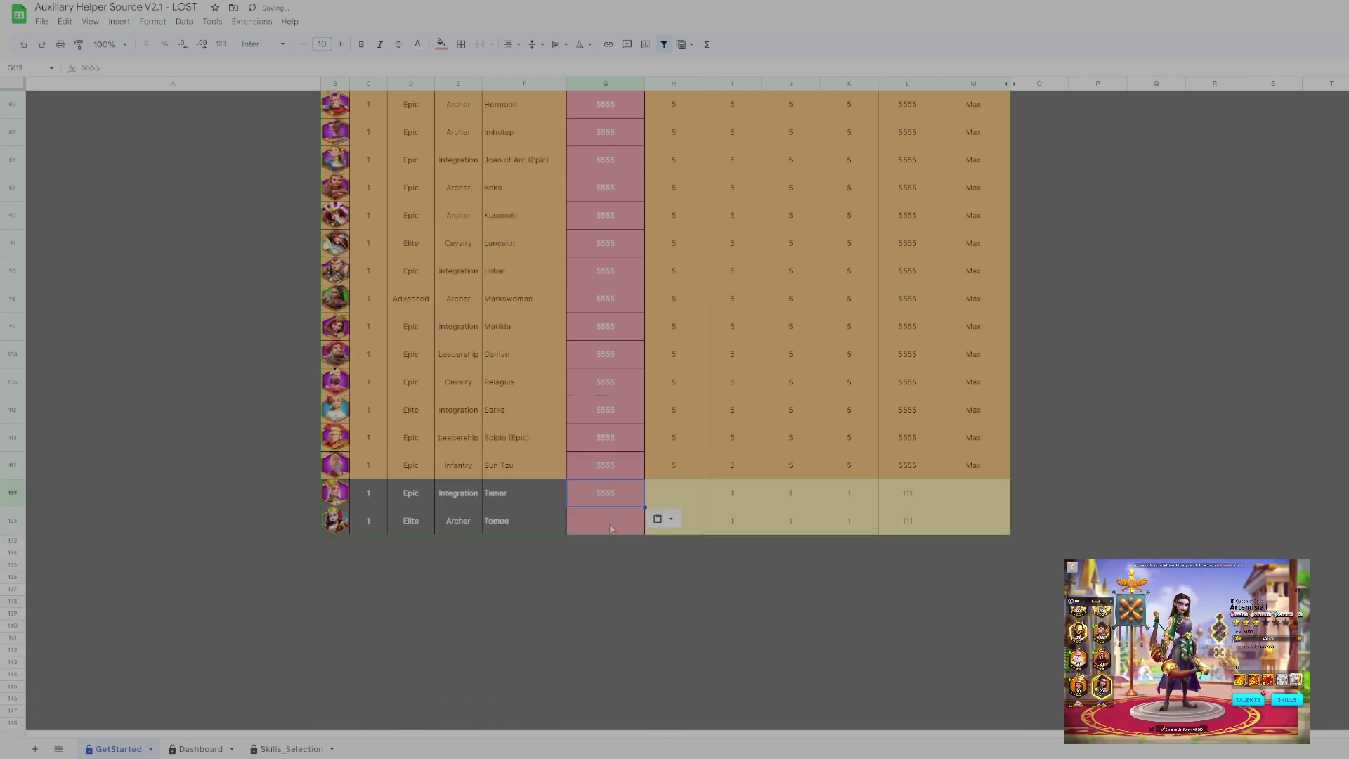
pyautogui.press('Down')
pyautogui.hotkey('ctrl', 'v')
pyautogui.press('Down')
pyautogui.hotkey('ctrl', 'v')
pyautogui.scroll(5, 599, 323)
pyautogui.scroll(3, 599, 322)
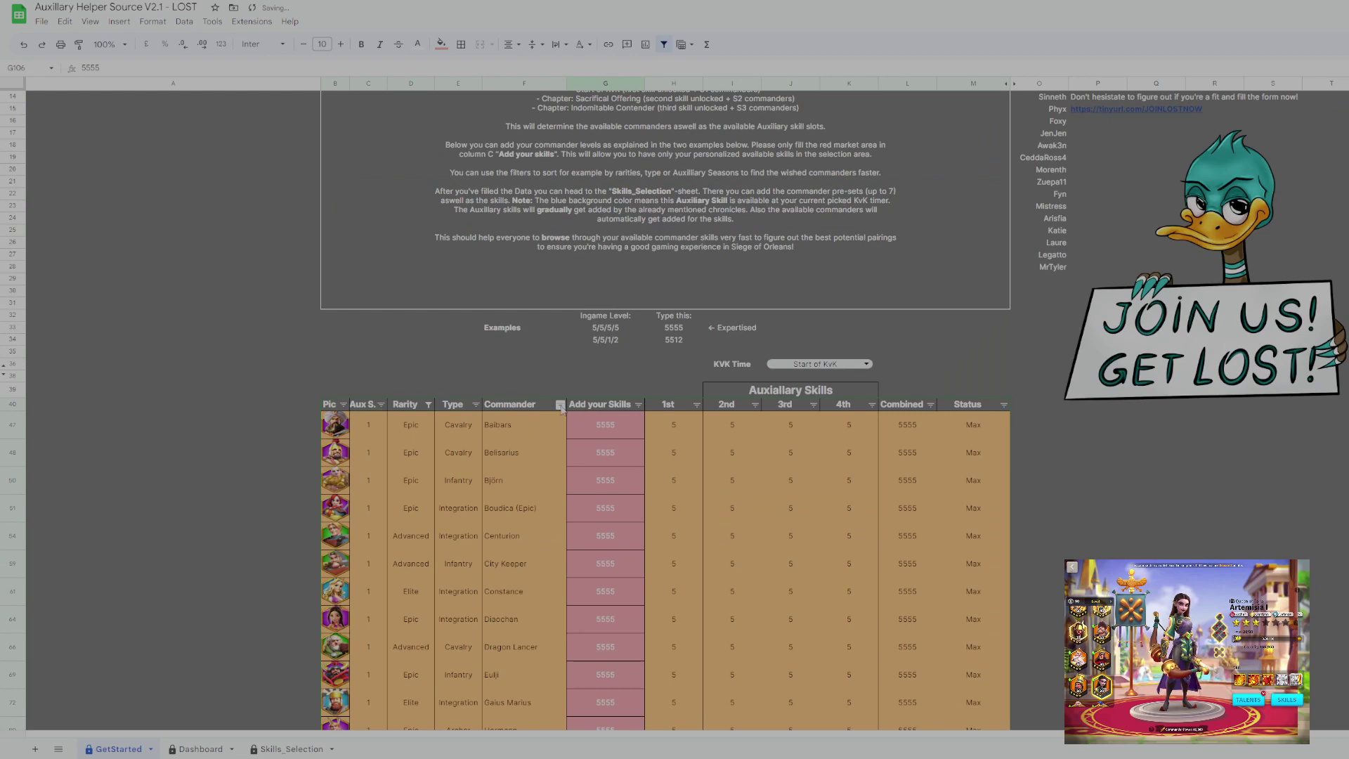
# Sort the table by Type in reverse and filter Rarity to Legendary only.
pyautogui.click(475, 404)
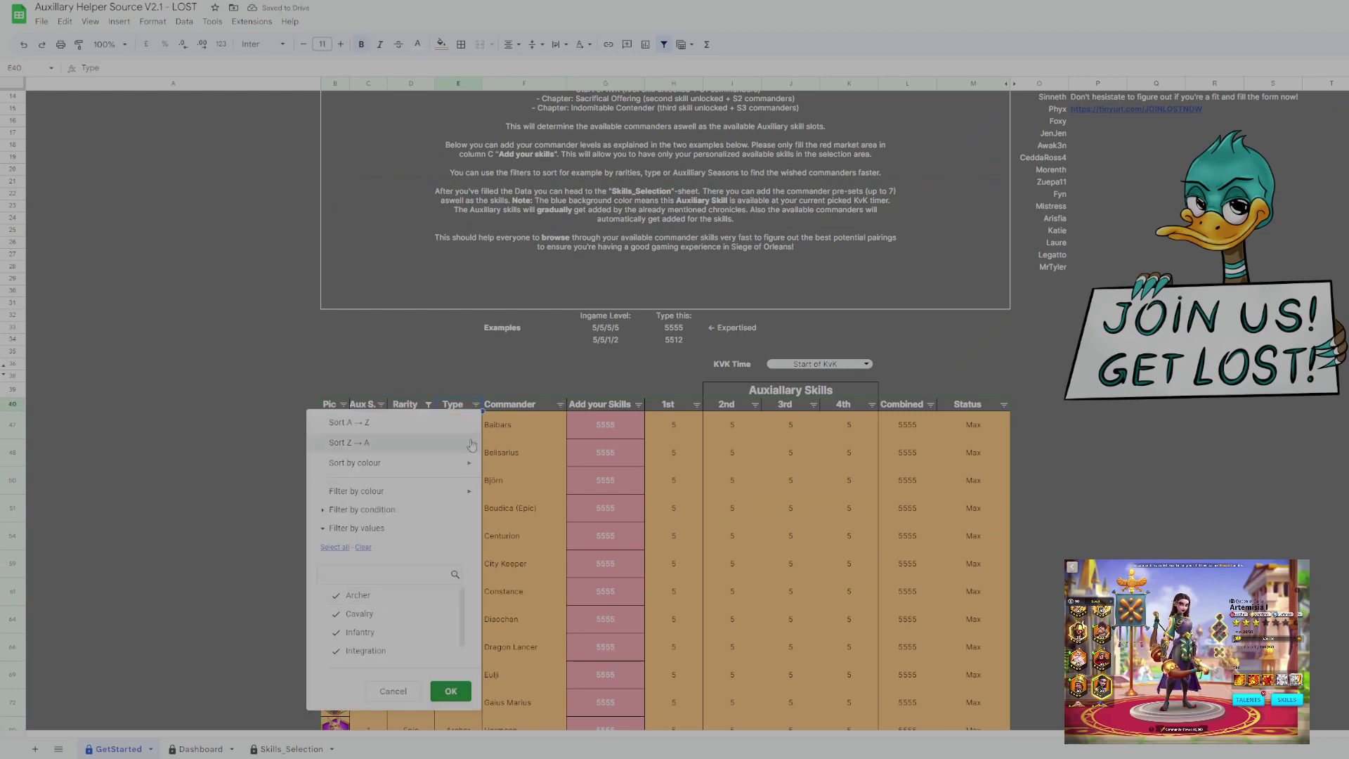
pyautogui.click(467, 446)
pyautogui.click(428, 405)
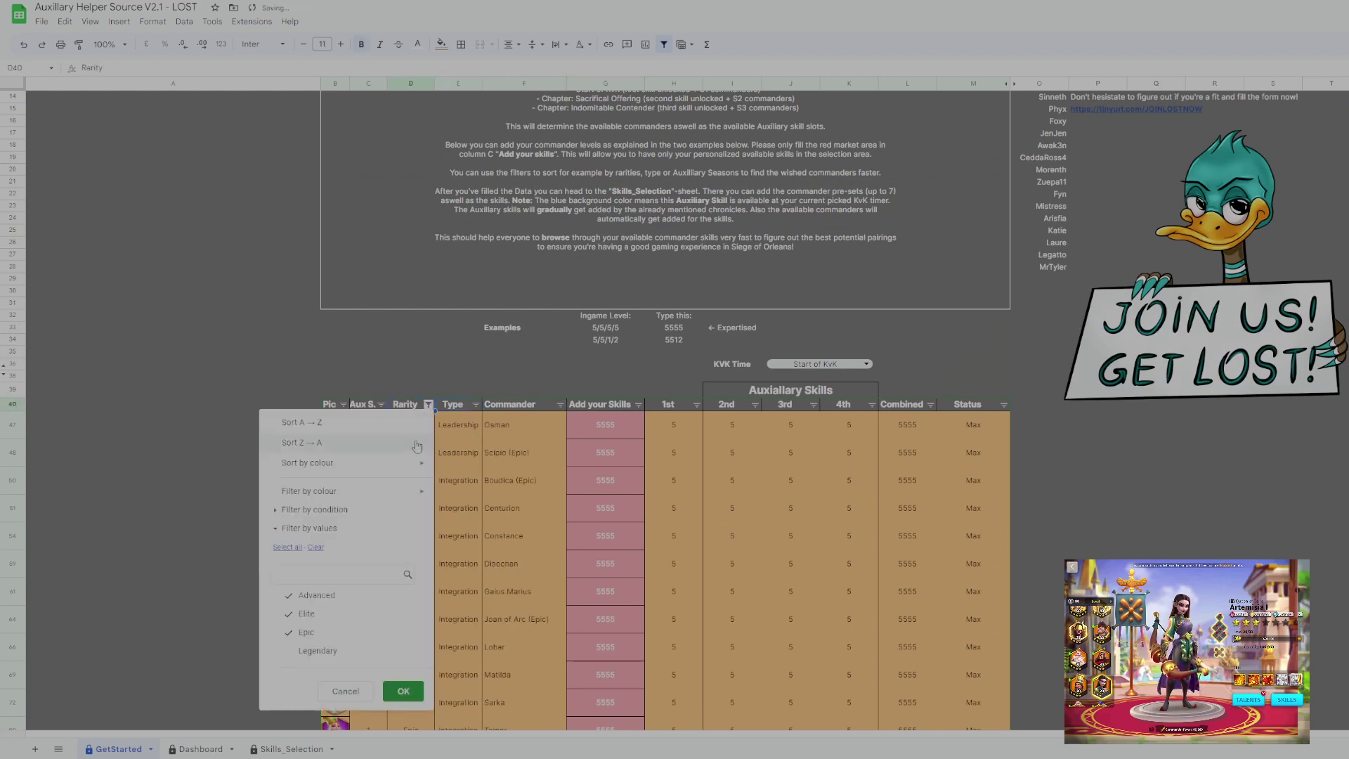
pyautogui.click(318, 633)
pyautogui.click(316, 595)
pyautogui.click(306, 613)
pyautogui.click(318, 651)
pyautogui.click(403, 692)
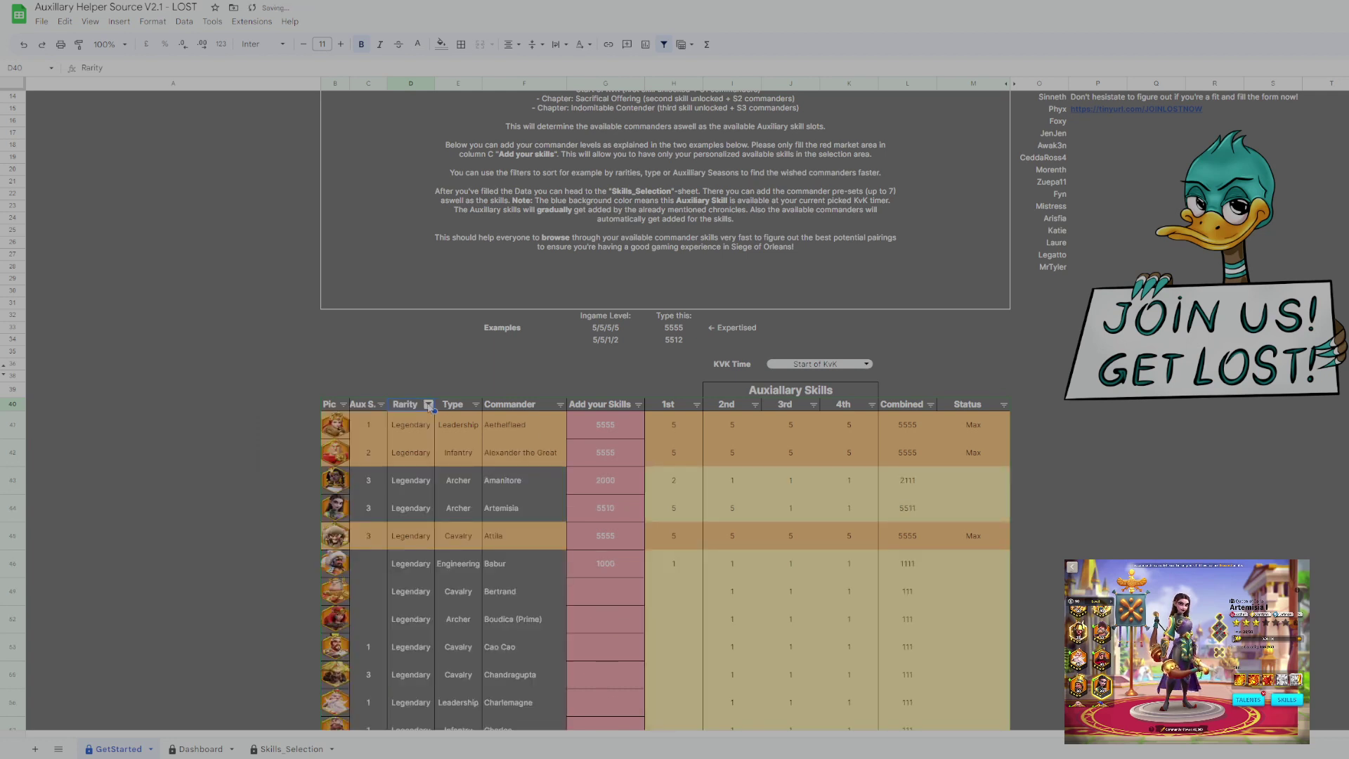
# Exclude Archer, Engineering and Infantry commanders from the Type filter.
pyautogui.click(428, 405)
pyautogui.press('Escape')
pyautogui.click(560, 404)
pyautogui.press('Escape')
pyautogui.click(476, 405)
pyautogui.click(604, 535)
pyautogui.click(620, 584)
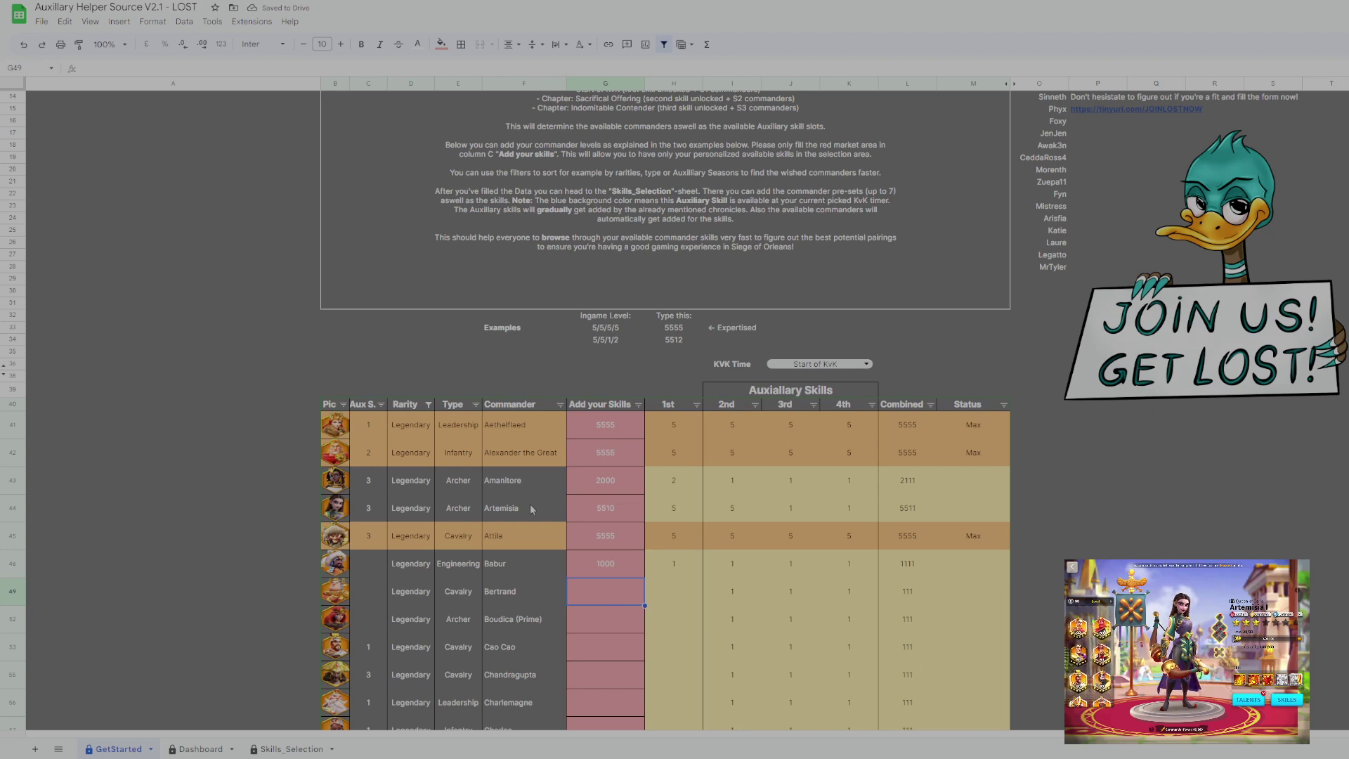
pyautogui.click(476, 405)
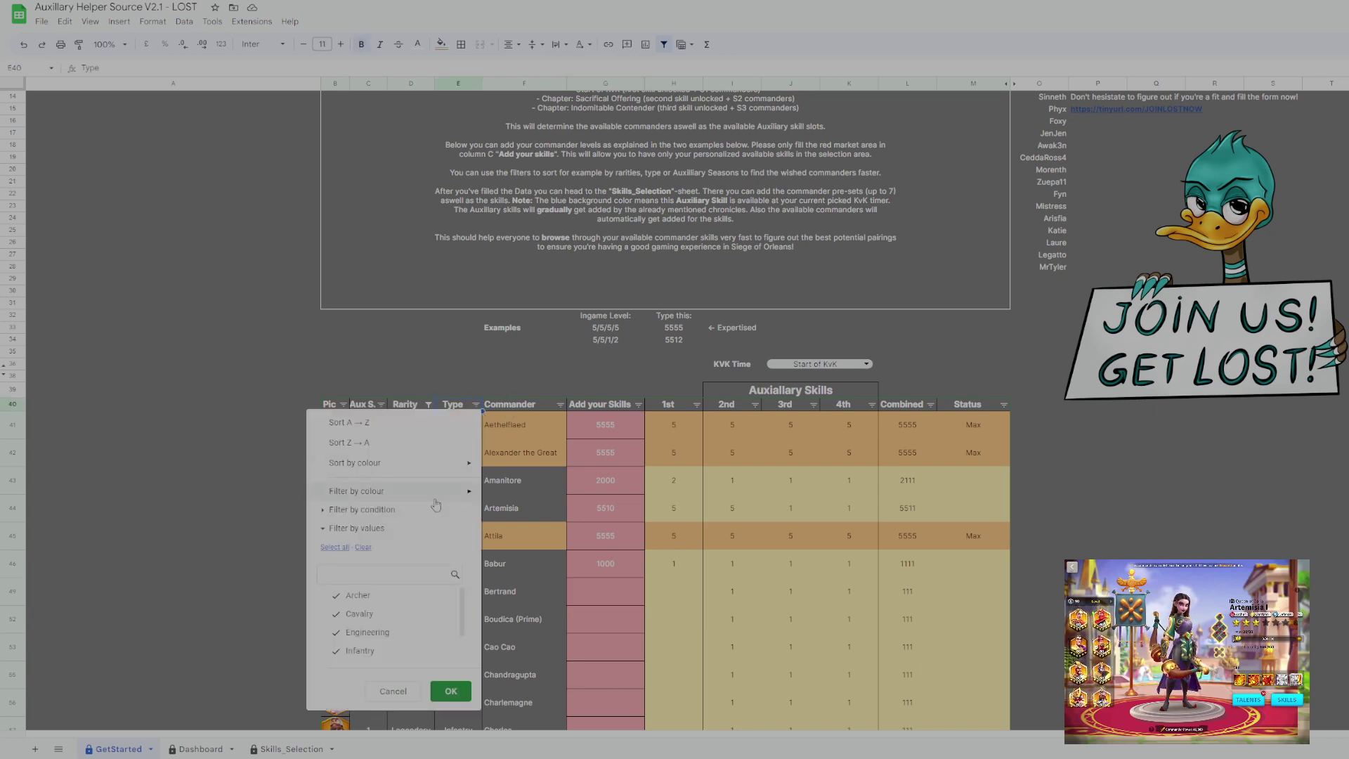
pyautogui.click(358, 595)
pyautogui.click(367, 631)
pyautogui.click(360, 650)
pyautogui.click(450, 691)
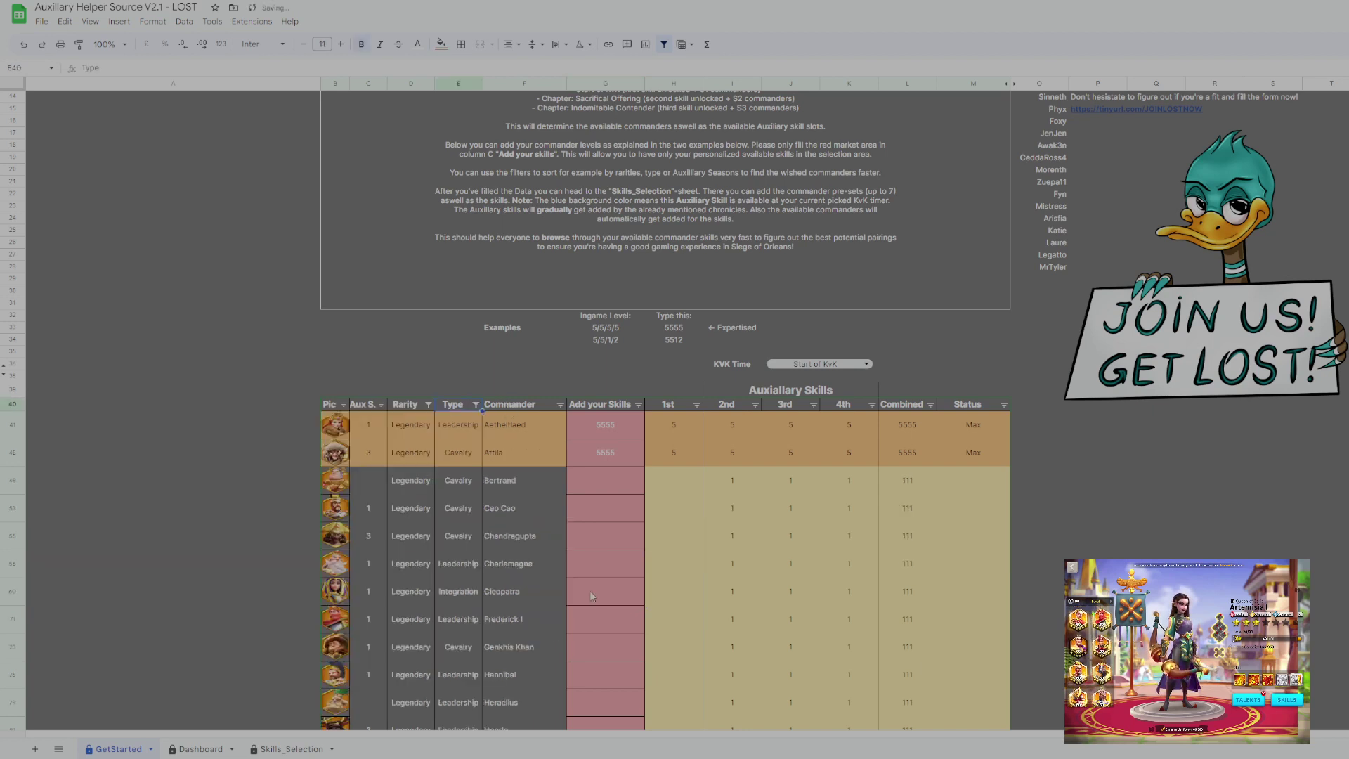
# Enter skill levels for Bertrand 5000, Cao Cao 5555 and Chandragupta 3000.
pyautogui.click(609, 492)
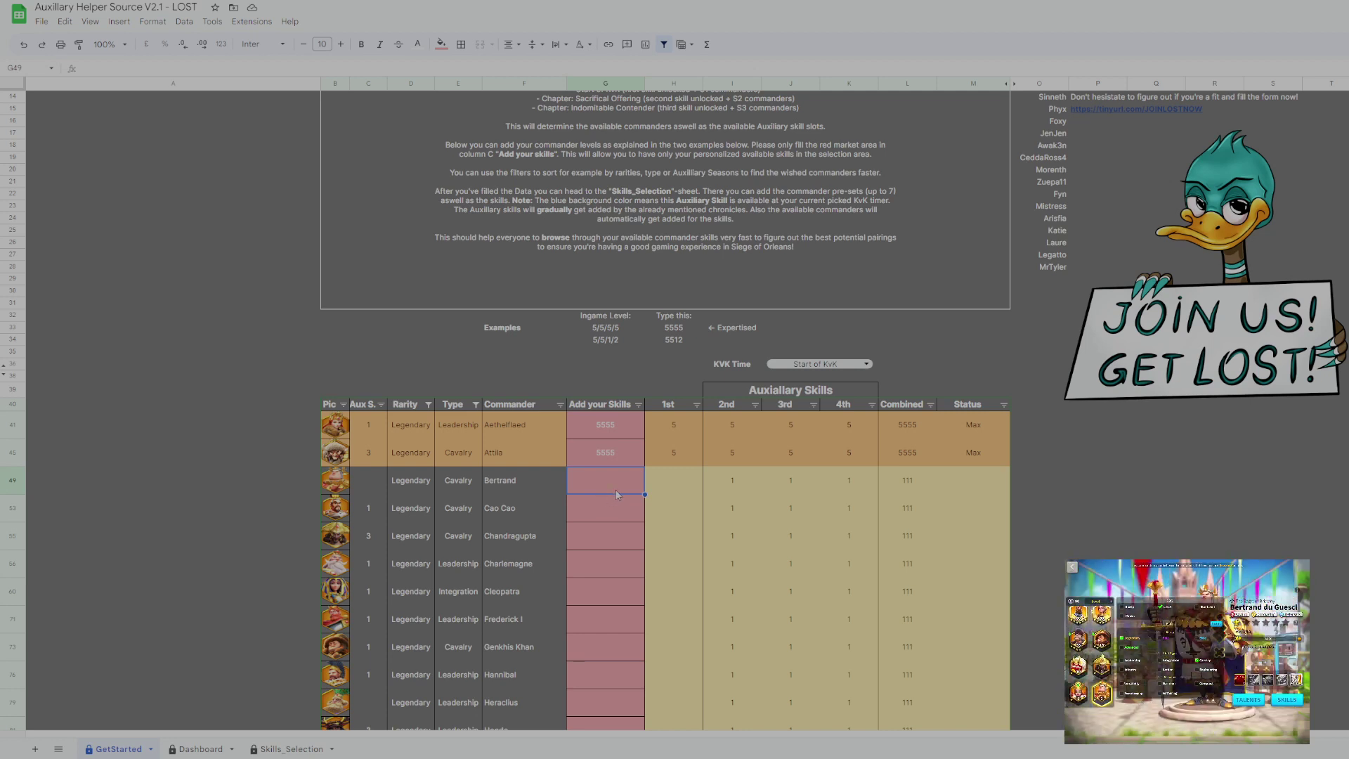
pyautogui.write('5000')
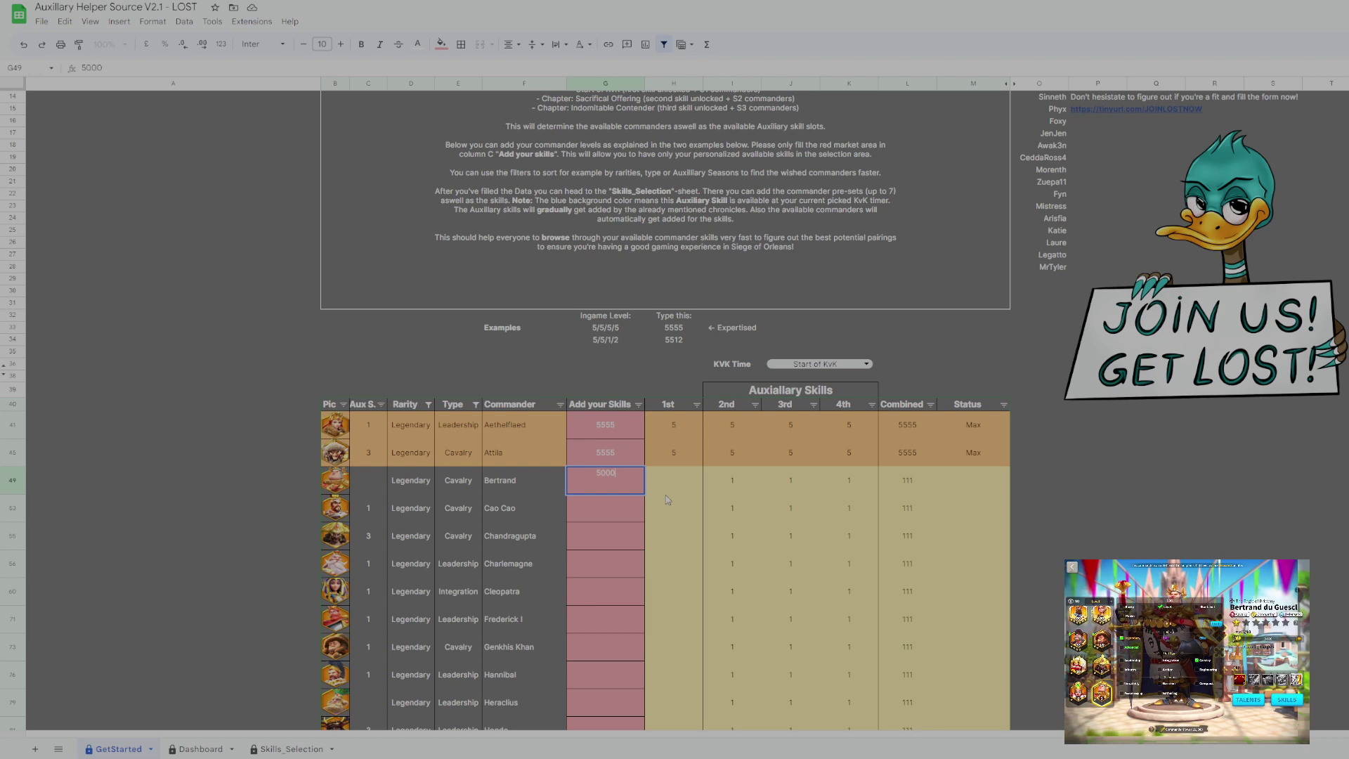
pyautogui.press('Return')
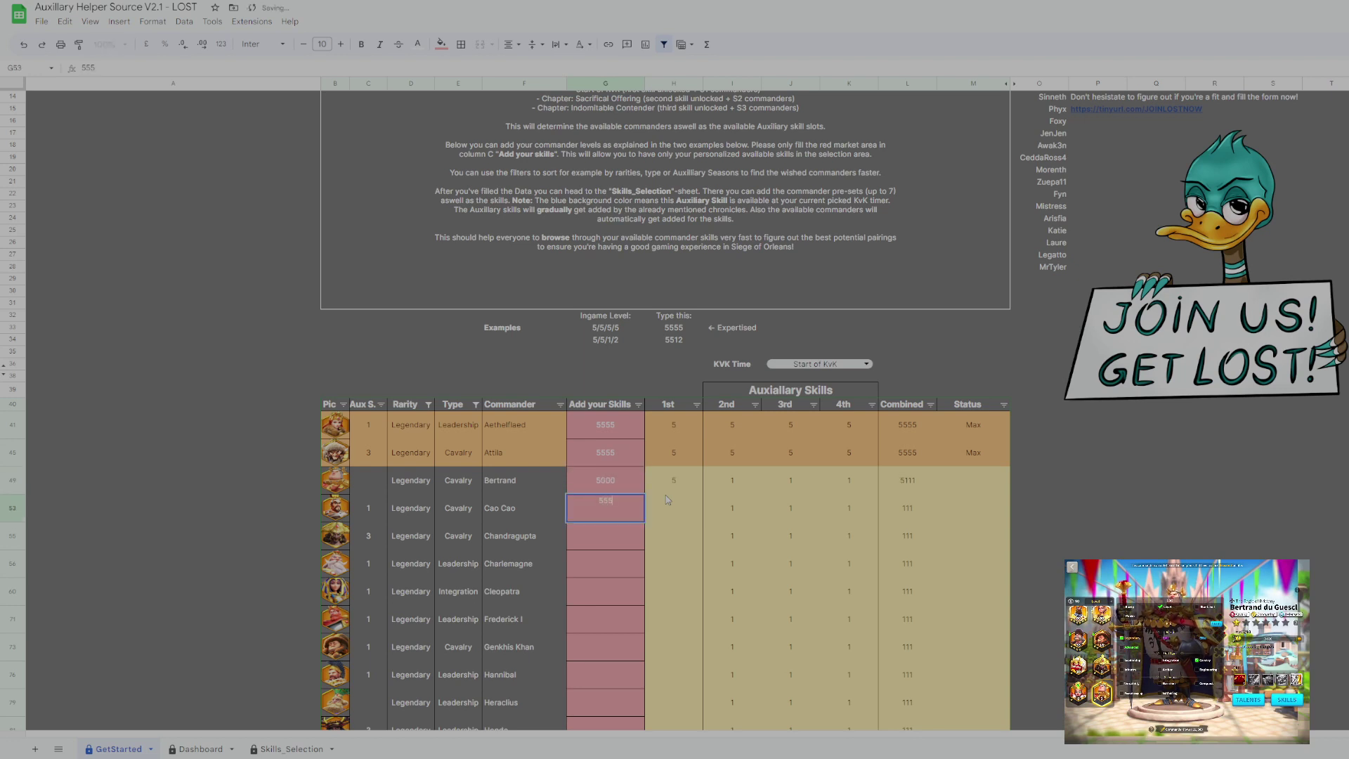
pyautogui.write('5')
pyautogui.press('Return')
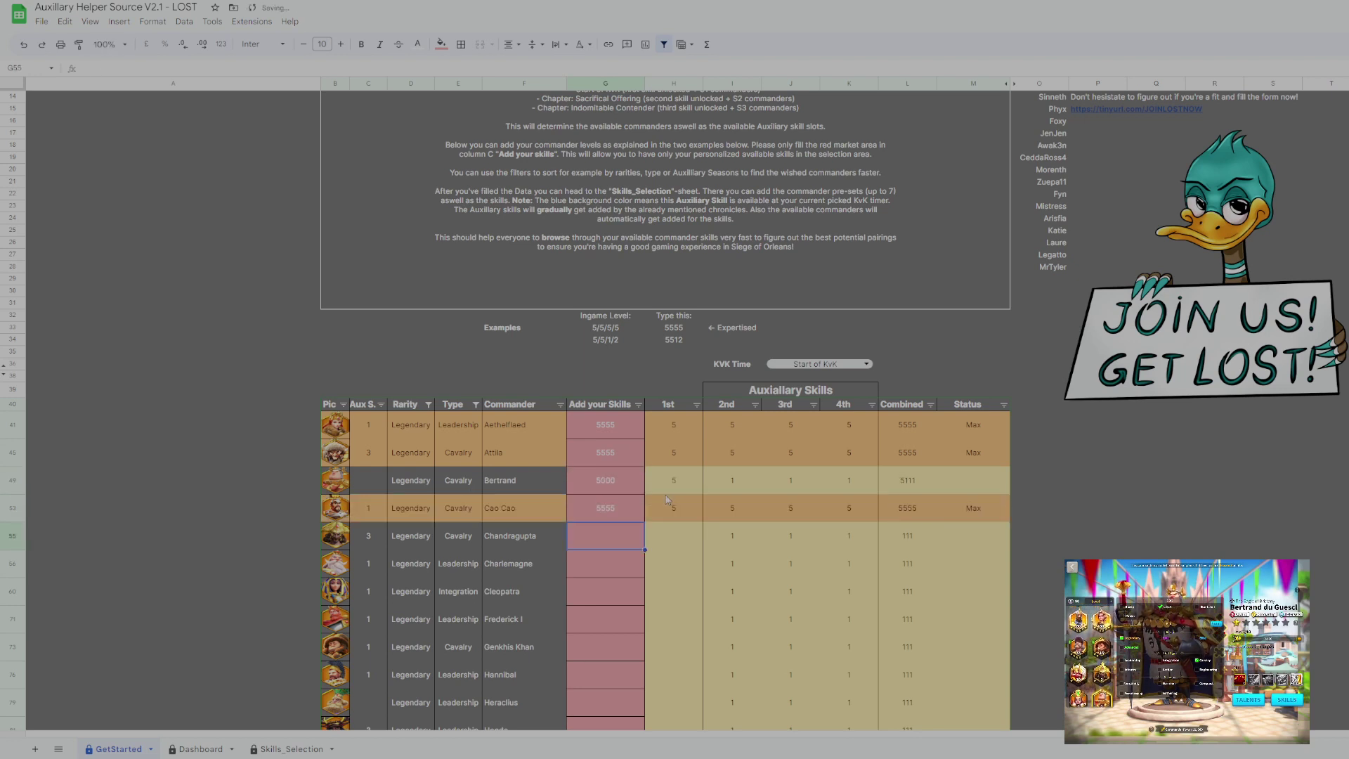
pyautogui.write('3000')
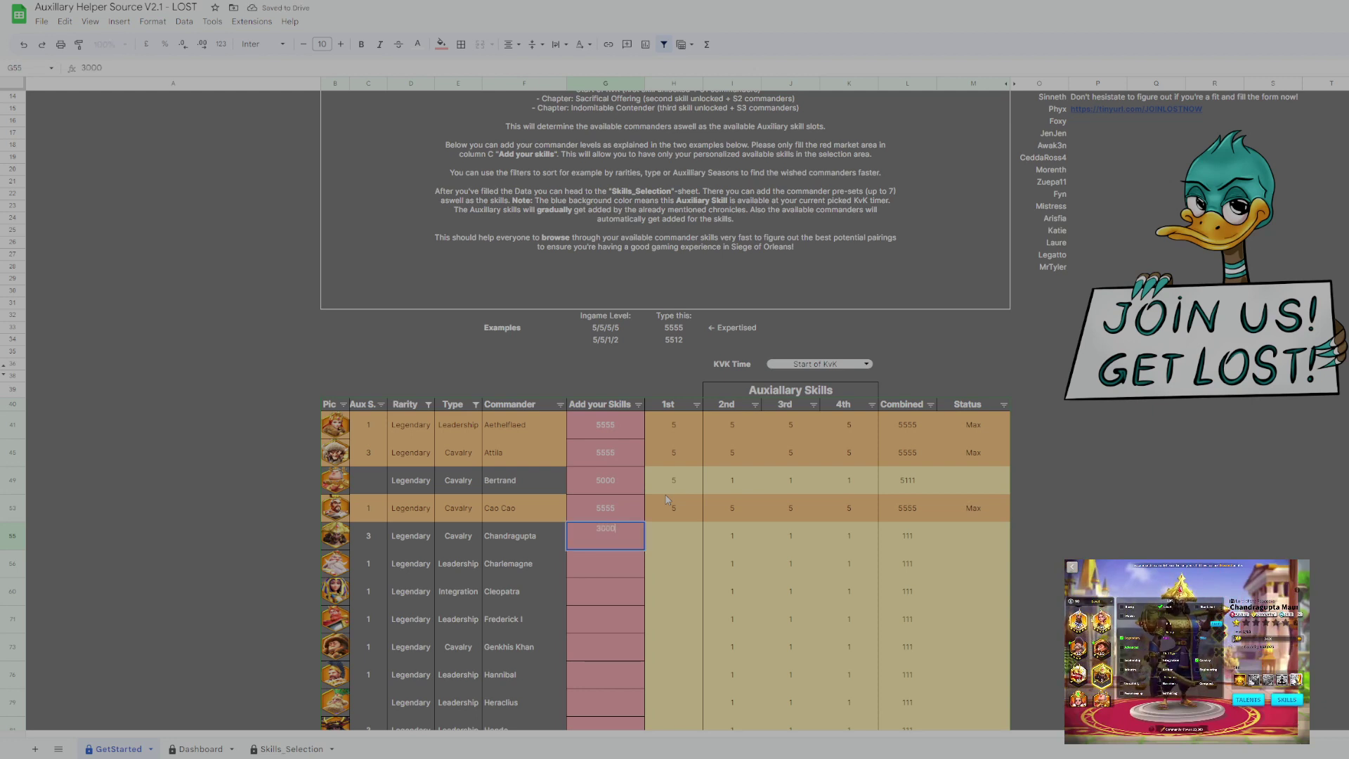
pyautogui.press('Return')
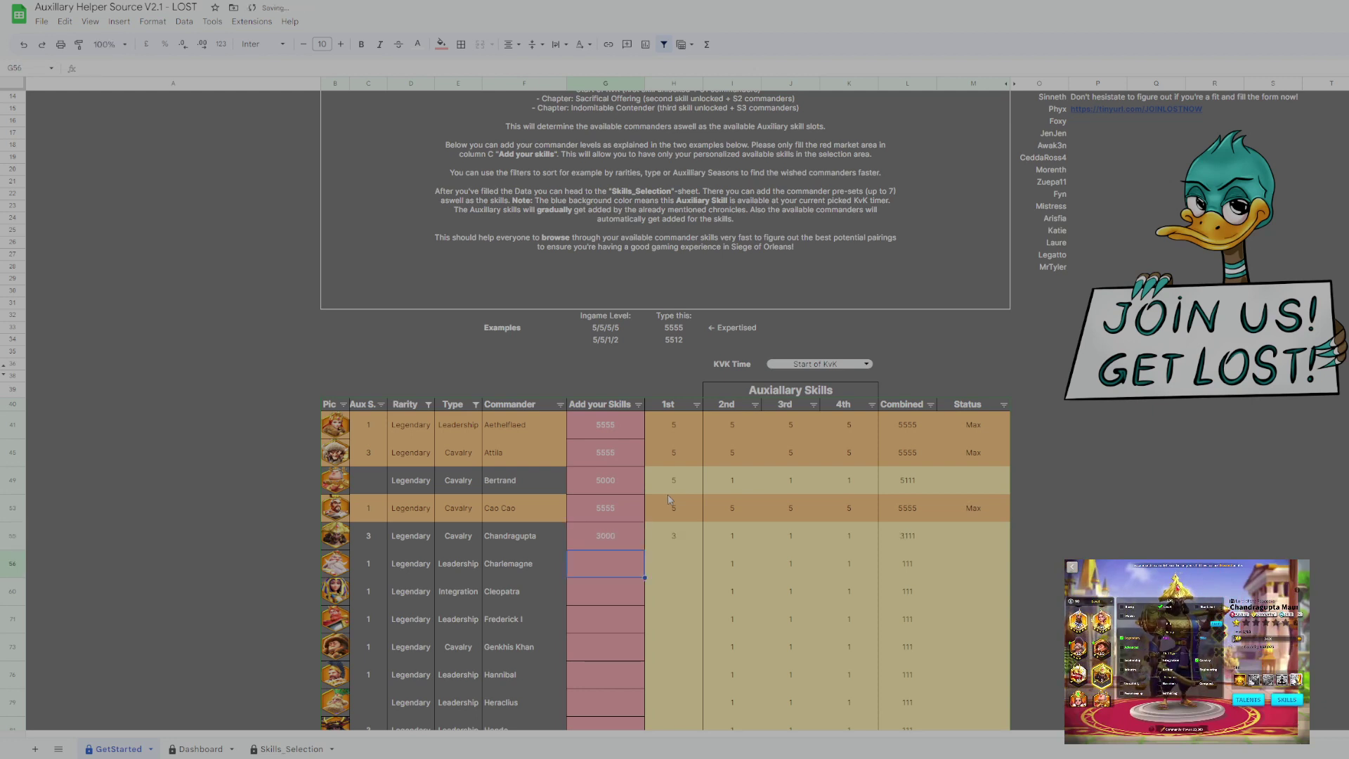
# Exclude Integration and Leadership types so only Cavalry commanders remain.
pyautogui.click(476, 404)
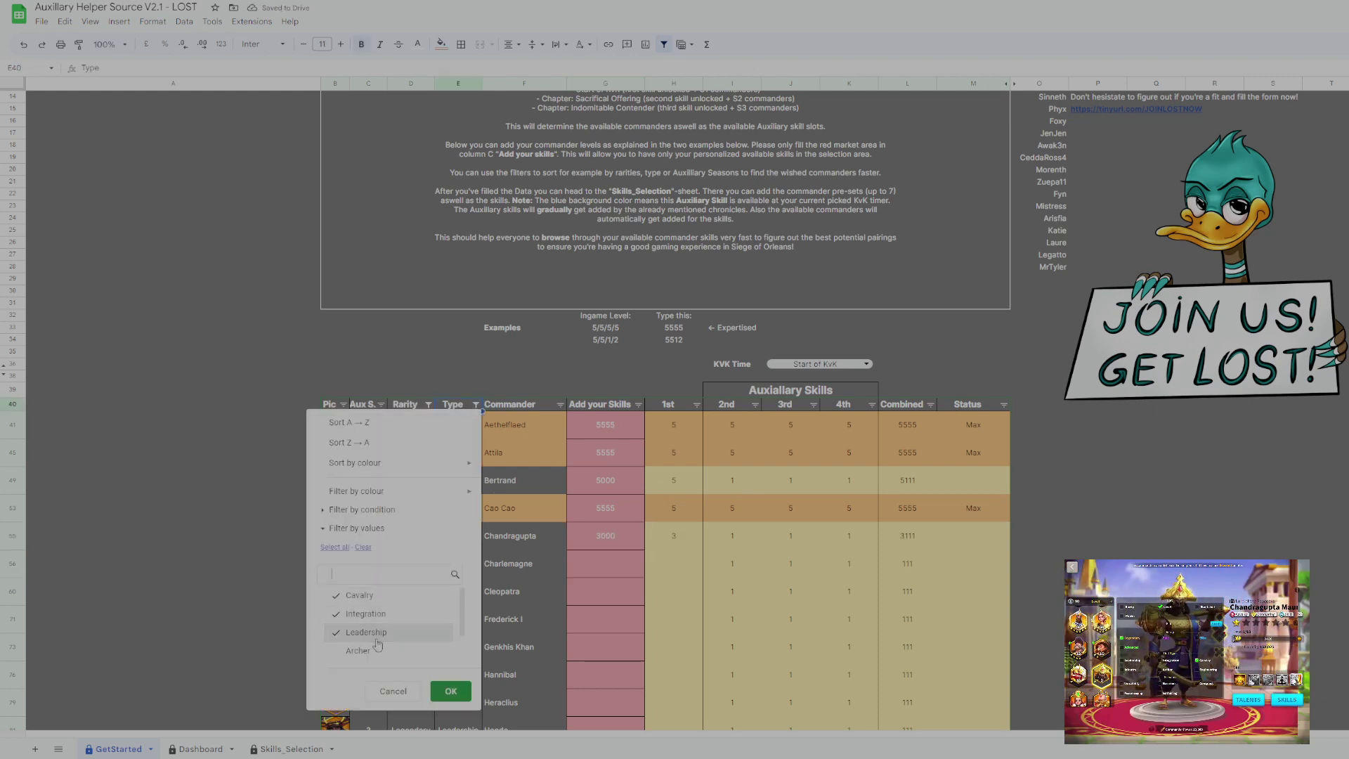
pyautogui.click(377, 632)
pyautogui.click(365, 613)
pyautogui.click(451, 691)
# Enter skill levels for Genkhis Khan 3500, Jadwiga 2000, Jan 5542 and Joan of Arc 5555.
pyautogui.click(605, 536)
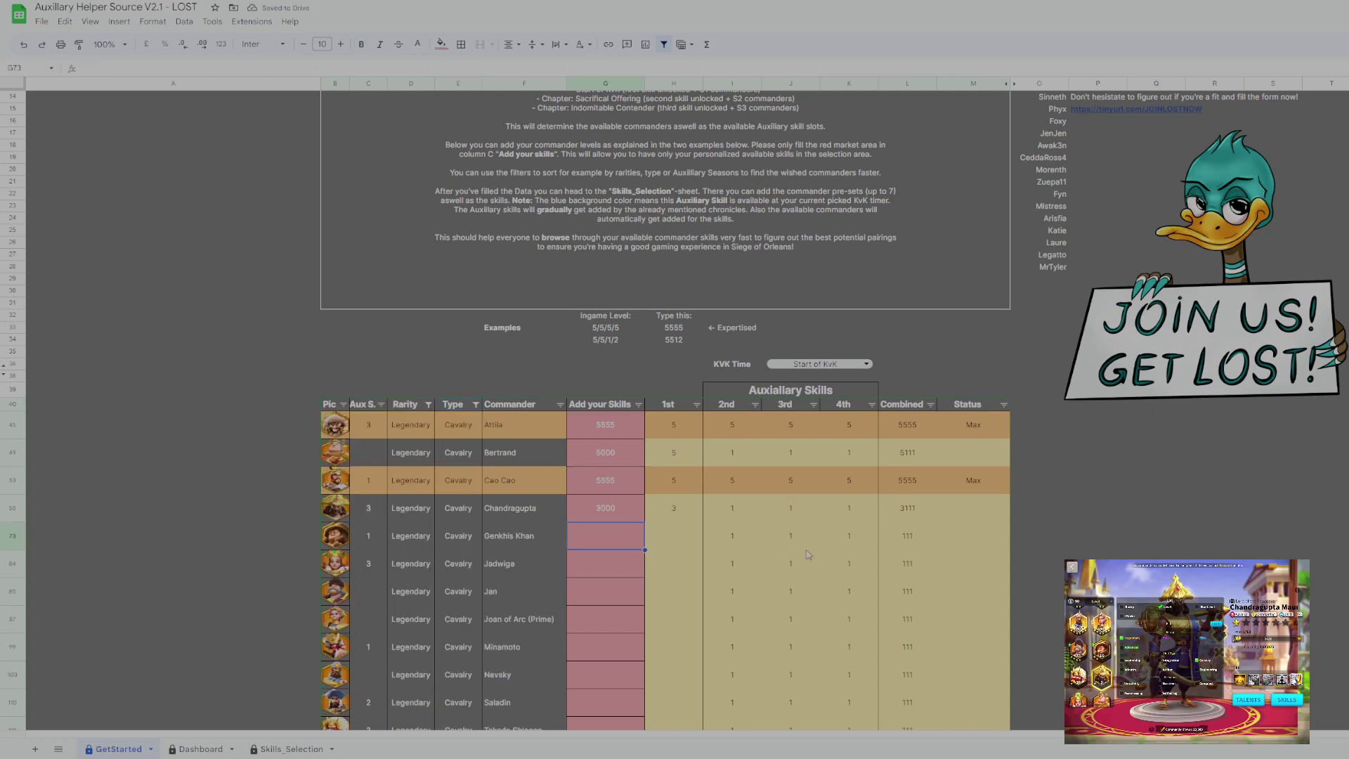
pyautogui.write('3500')
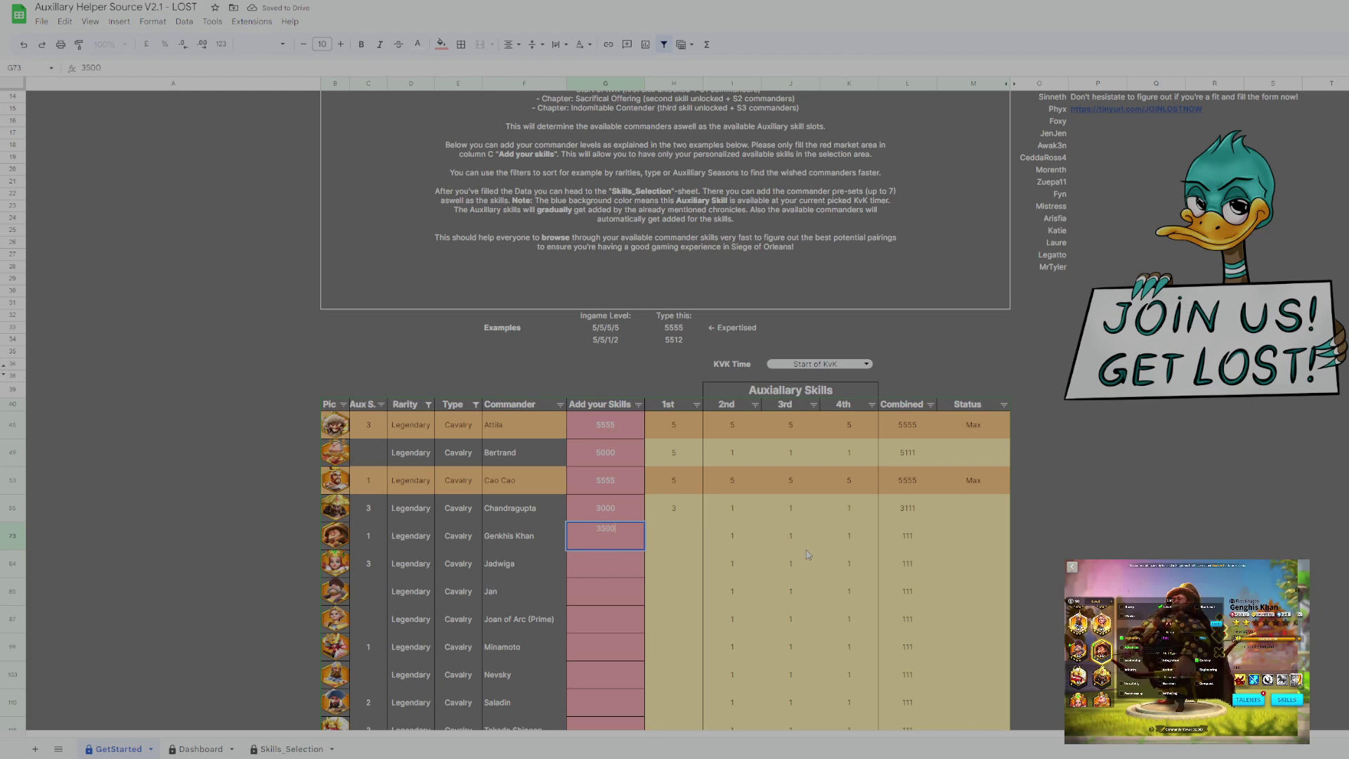
pyautogui.press('Return')
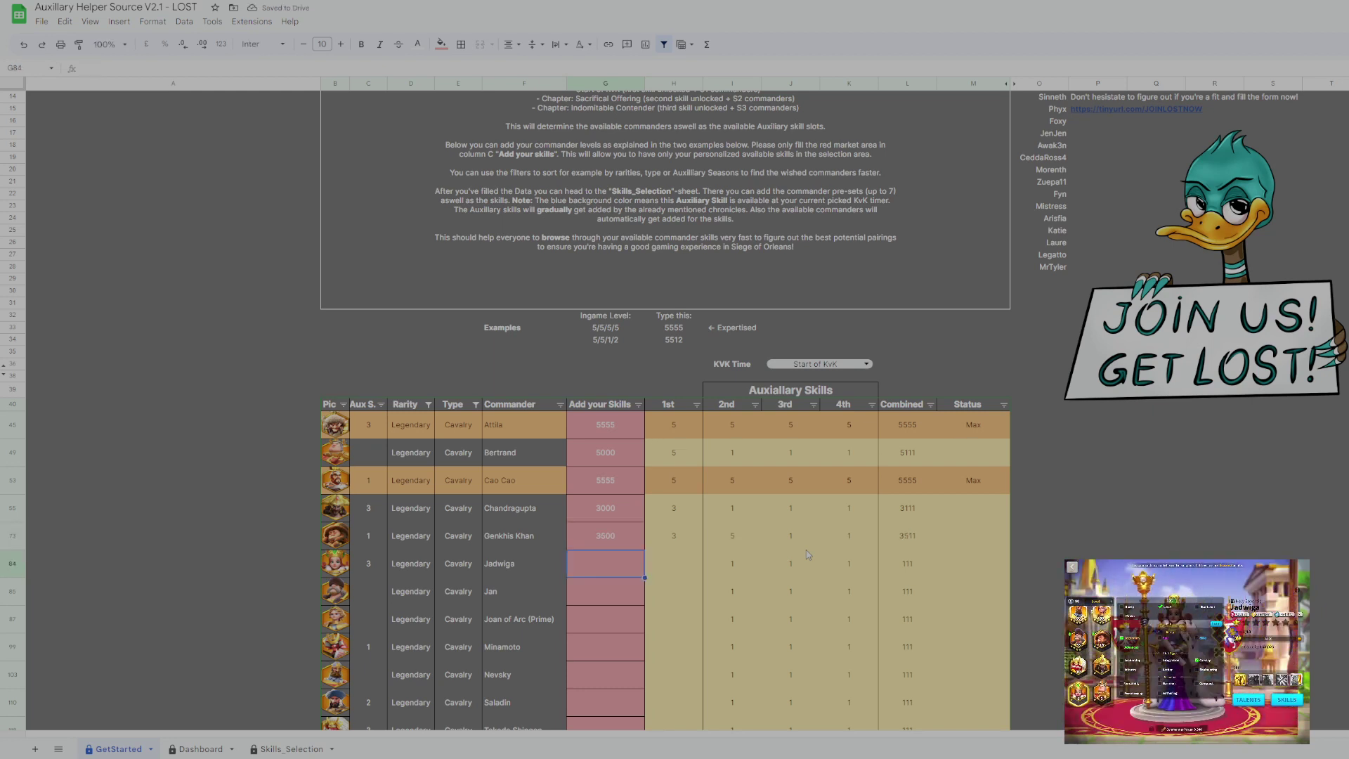
pyautogui.write('2000')
pyautogui.press('Return')
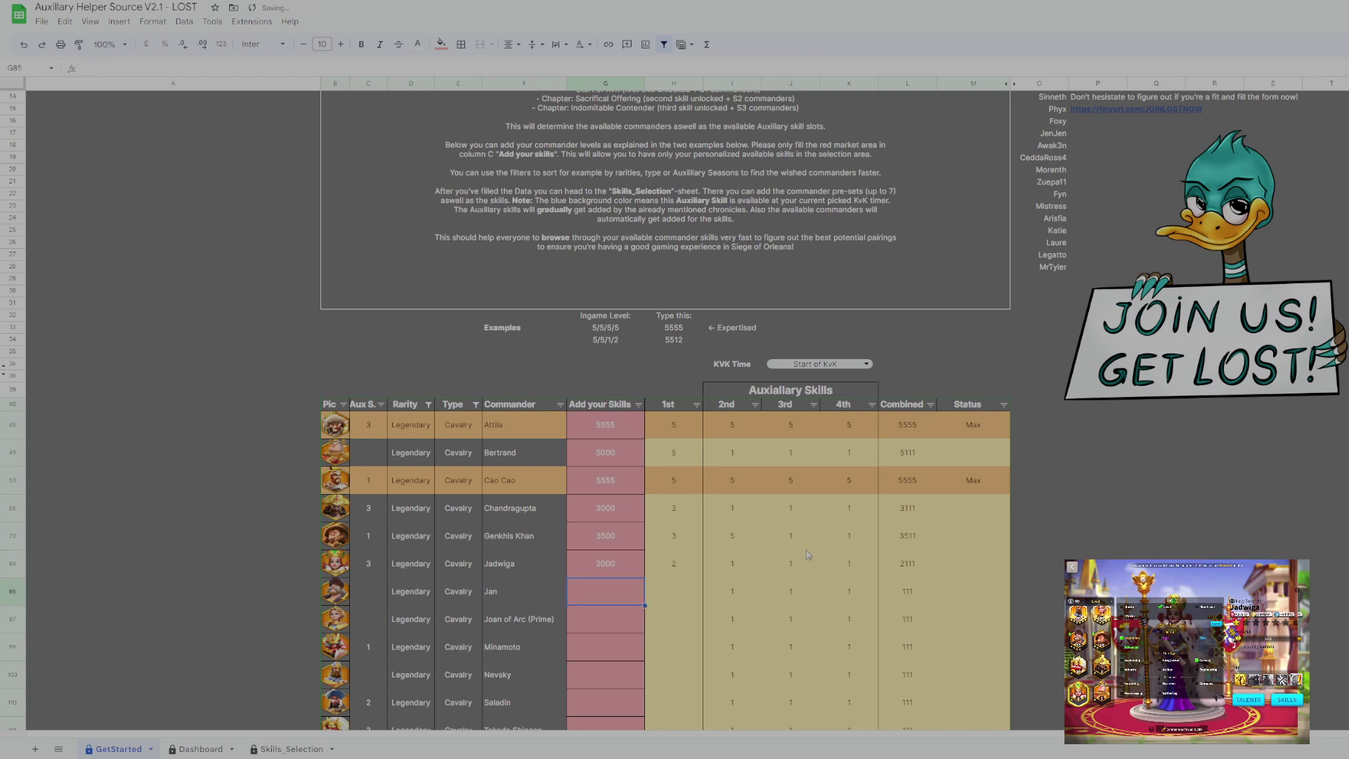
pyautogui.write('5542')
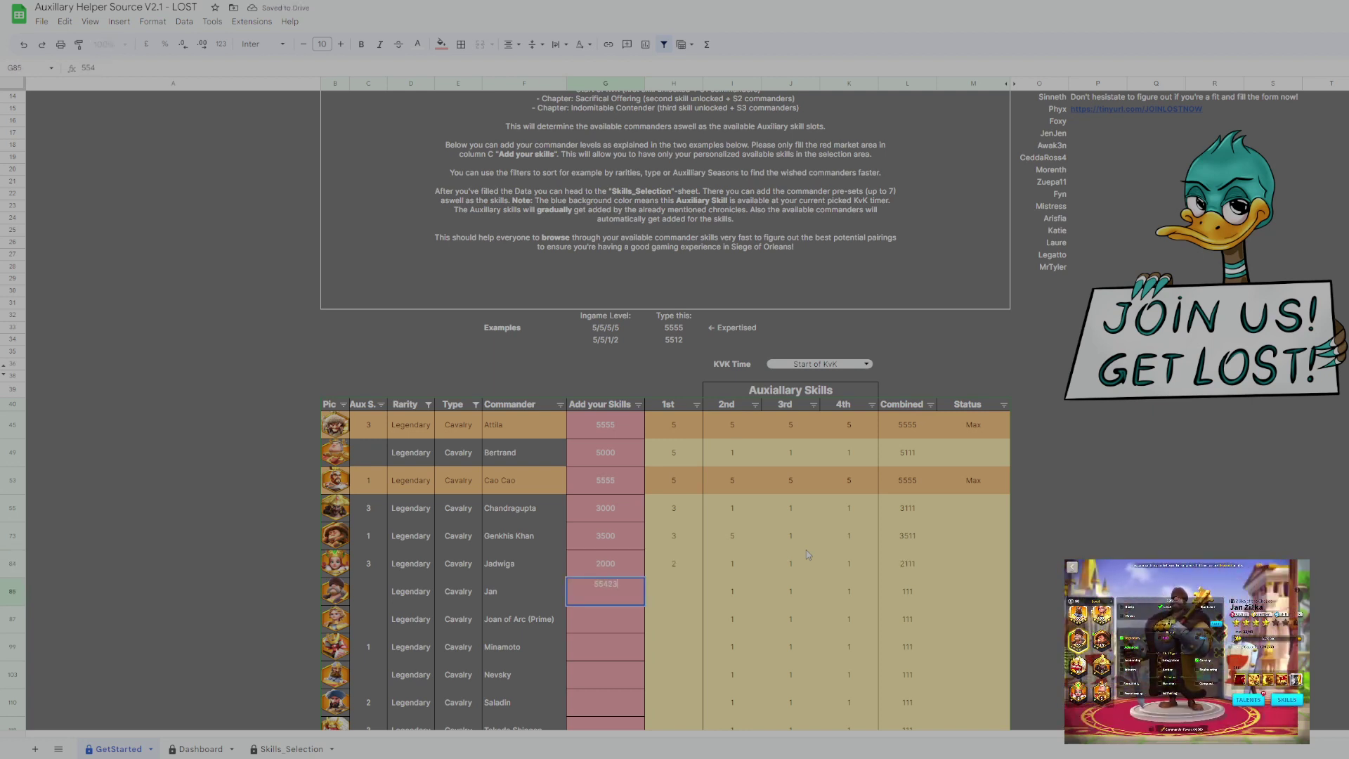
pyautogui.press('Return')
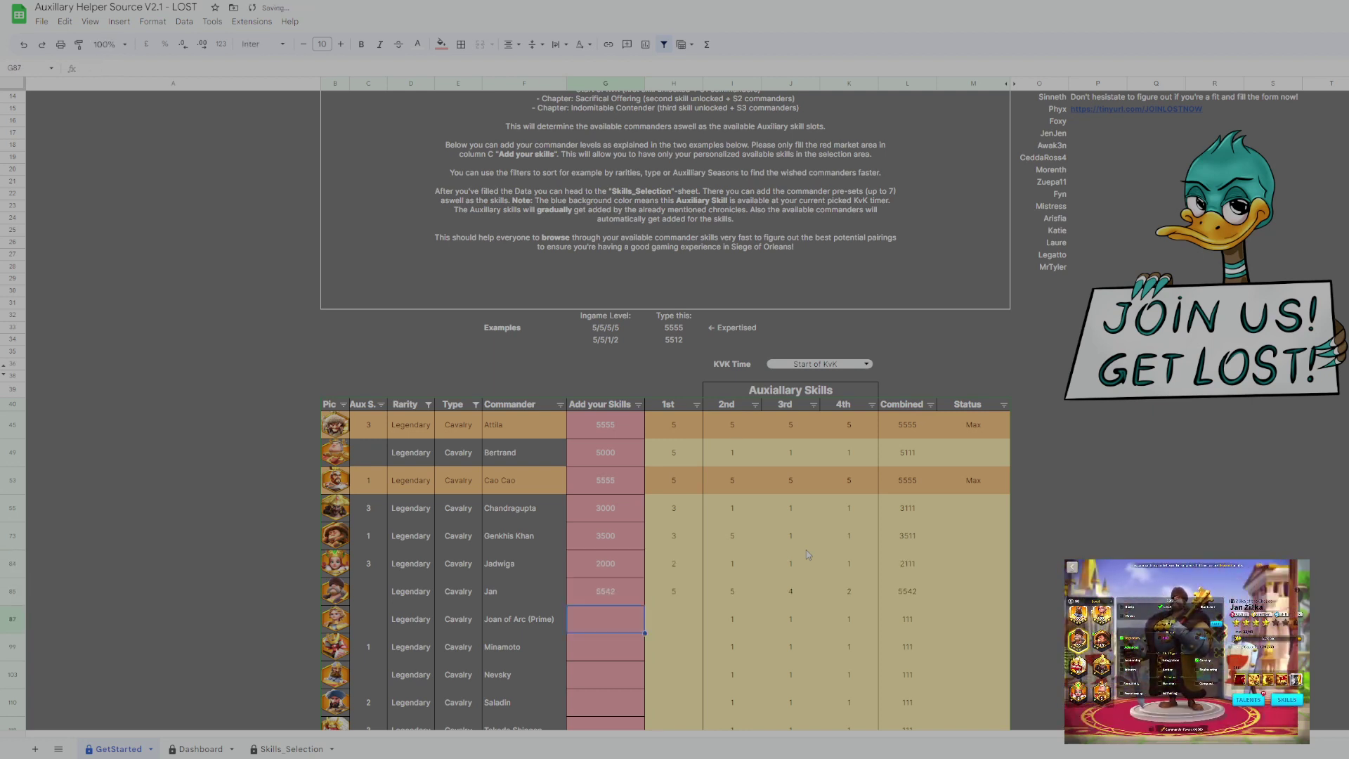
pyautogui.write('5555')
pyautogui.press('Return')
# Enter Minamoto 5555, Nevsky 5555, Saladin 5551, Takeda Shingen 5000, William 5555, Xiang Yu 5555.
pyautogui.write('5555')
pyautogui.press('Return')
pyautogui.write('555')
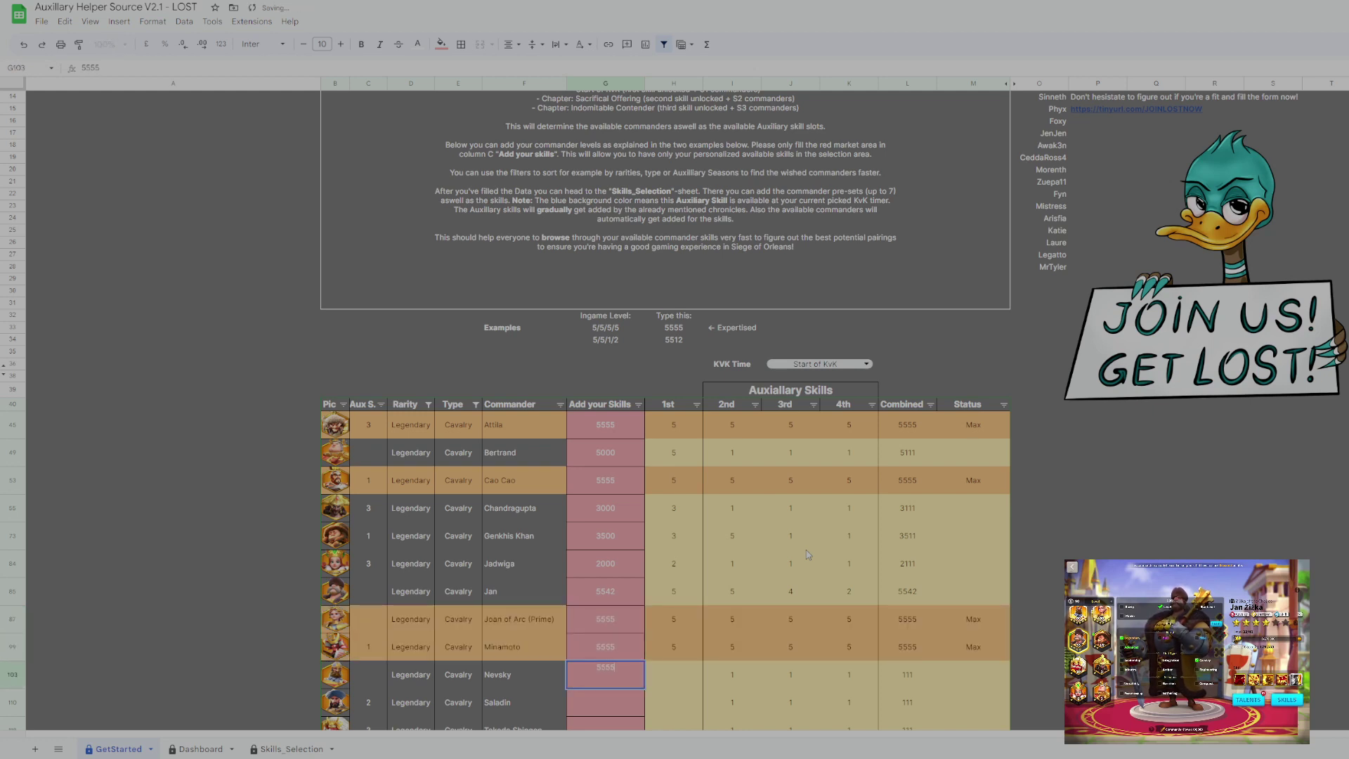
pyautogui.press('Return')
pyautogui.write('555')
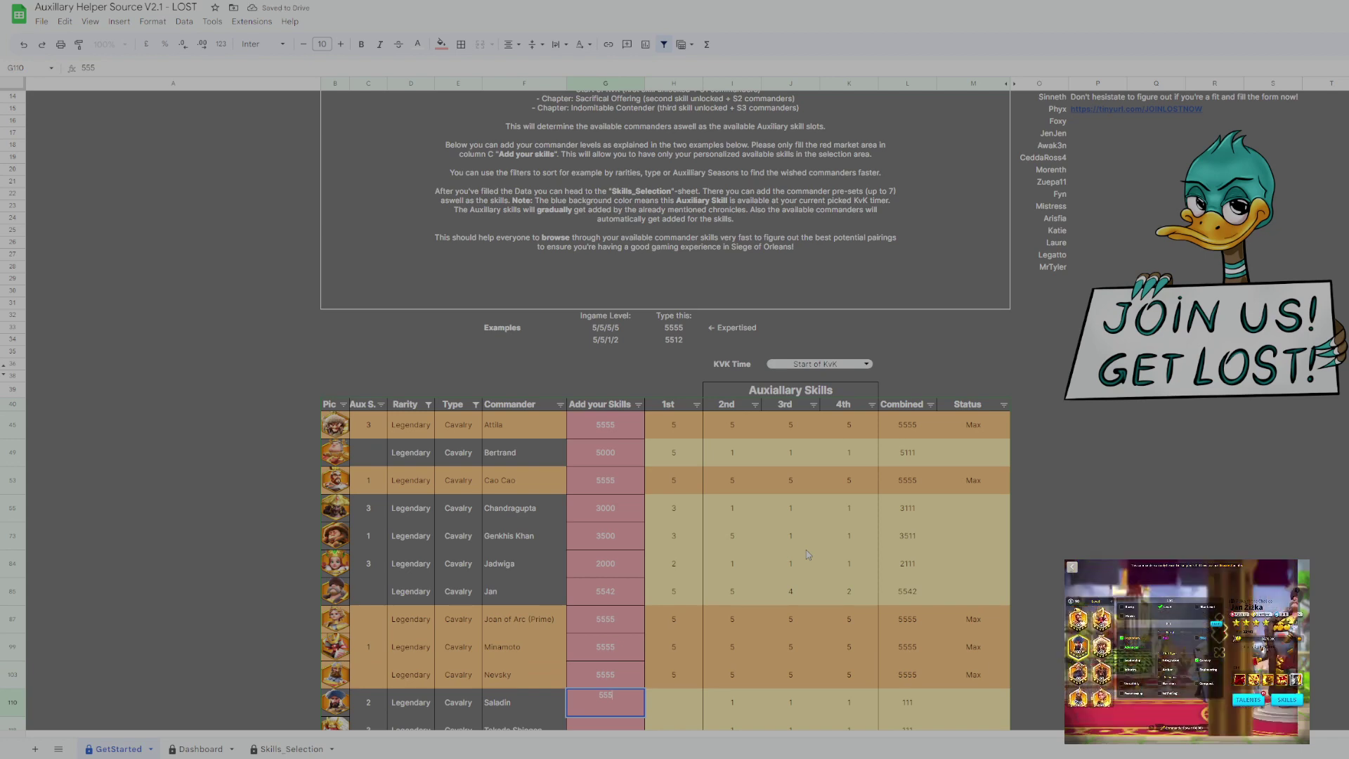
pyautogui.write('1')
pyautogui.press('Return')
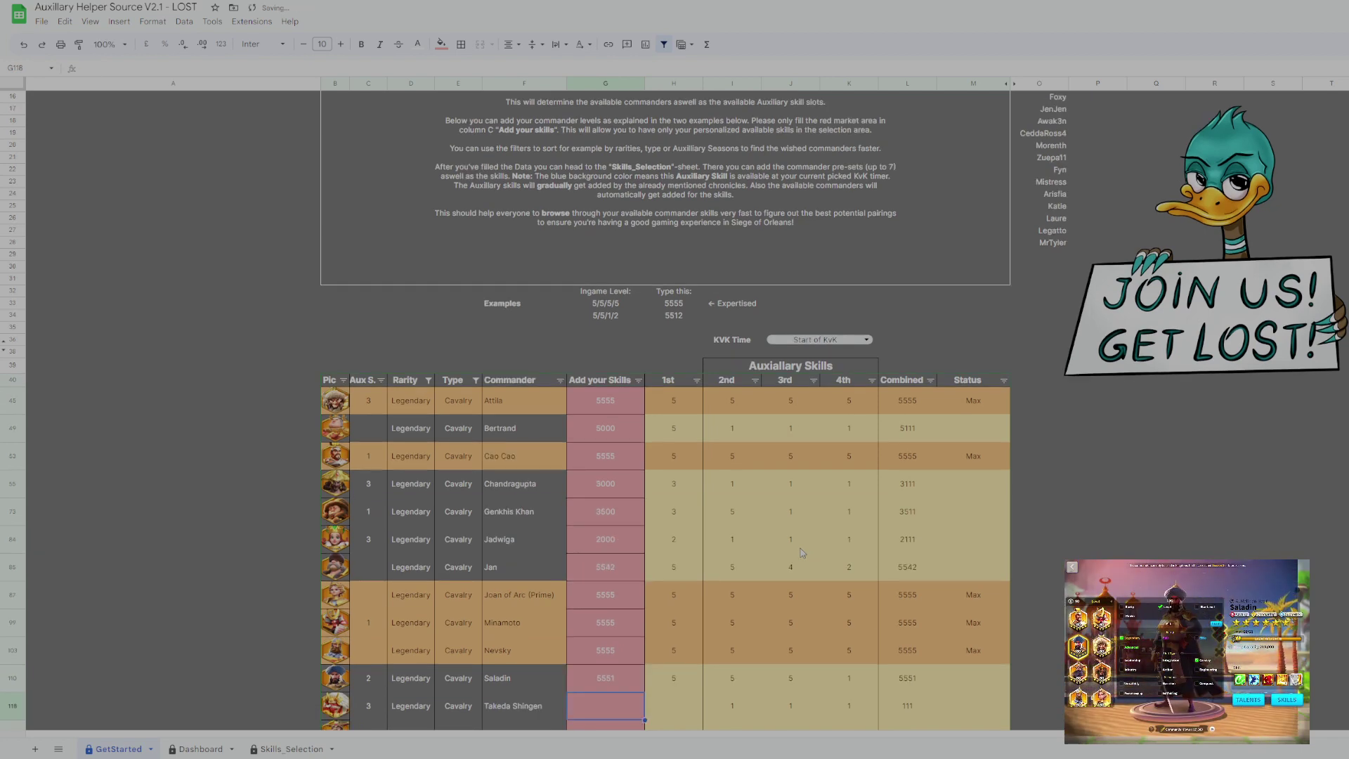
pyautogui.scroll(-2, 785, 528)
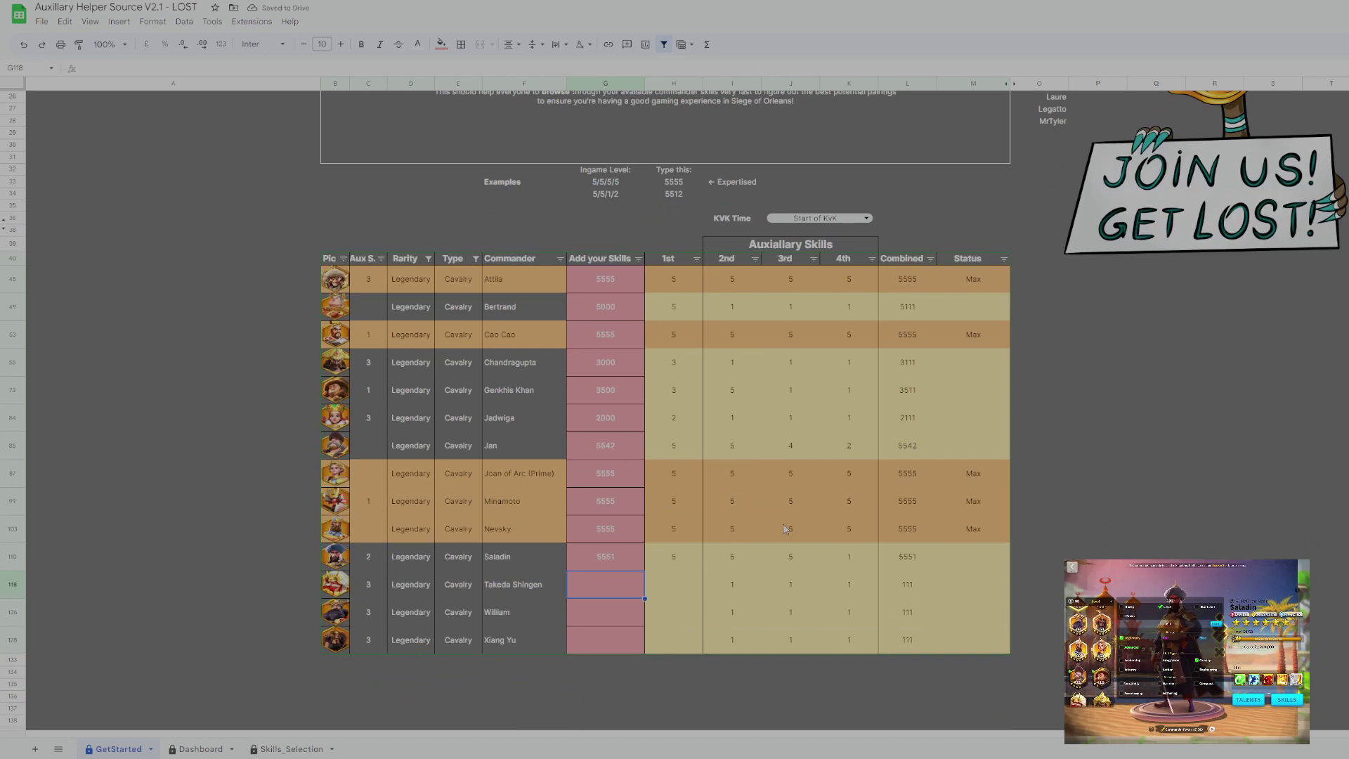
pyautogui.write('5000')
pyautogui.press('Return')
pyautogui.write('5555')
pyautogui.press('Return')
pyautogui.write('55')
pyautogui.press('Return')
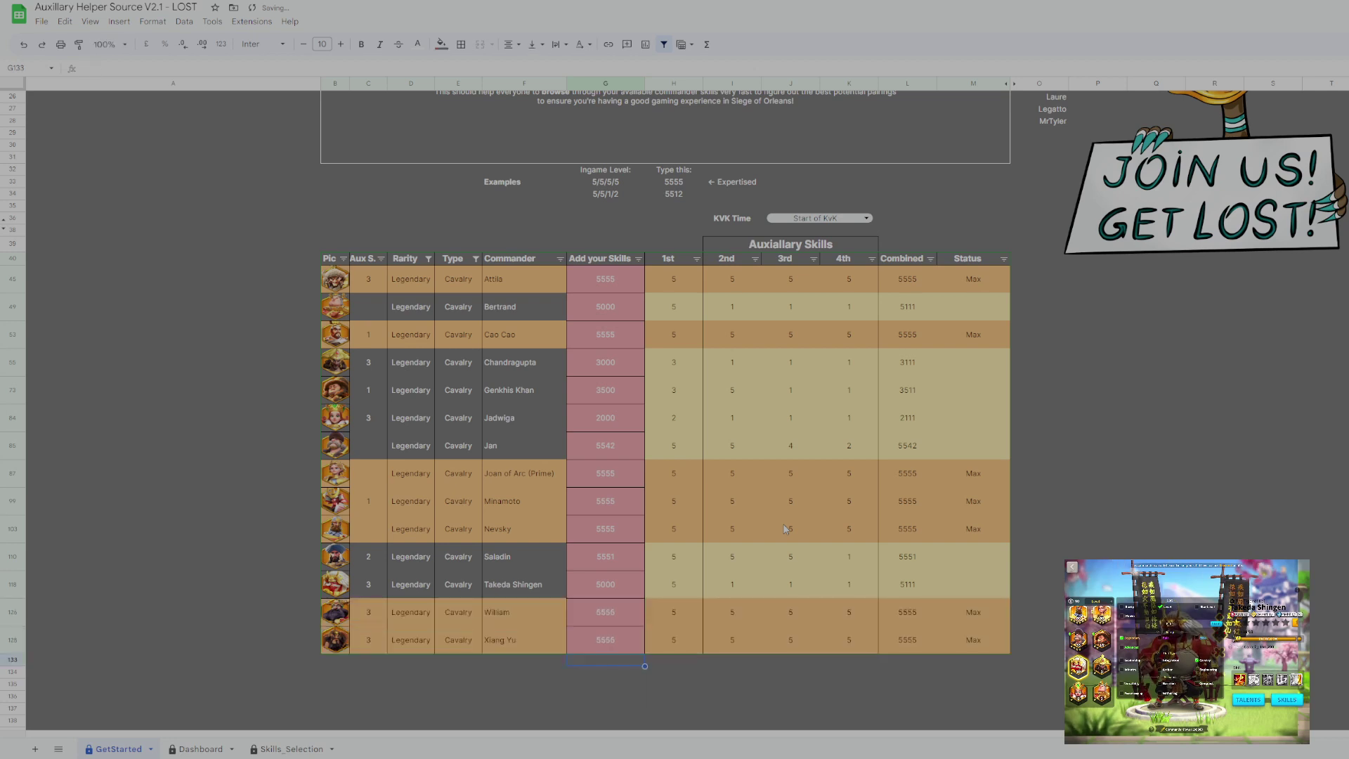
# Switch the Type filter from Cavalry to Archer only.
pyautogui.click(559, 259)
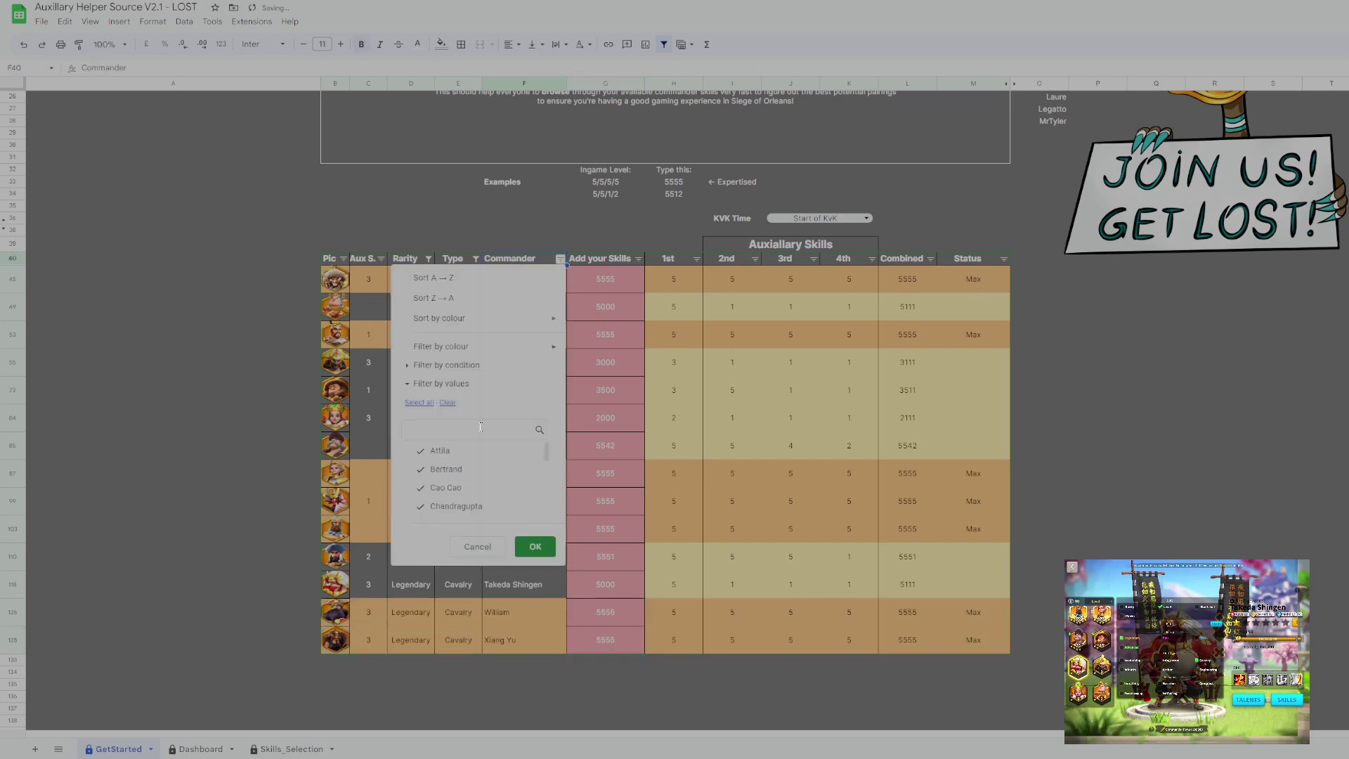
pyautogui.click(625, 278)
pyautogui.click(475, 258)
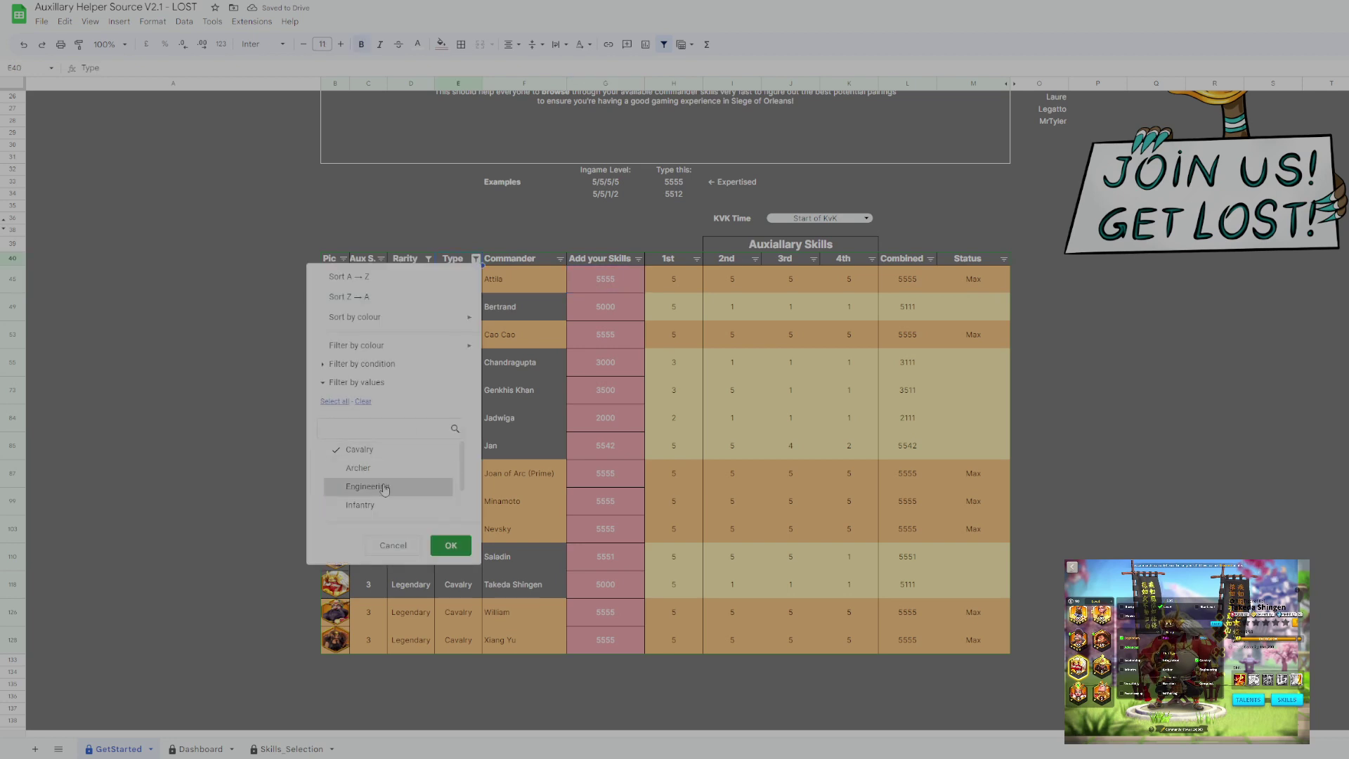
pyautogui.click(359, 450)
pyautogui.click(357, 468)
pyautogui.click(450, 545)
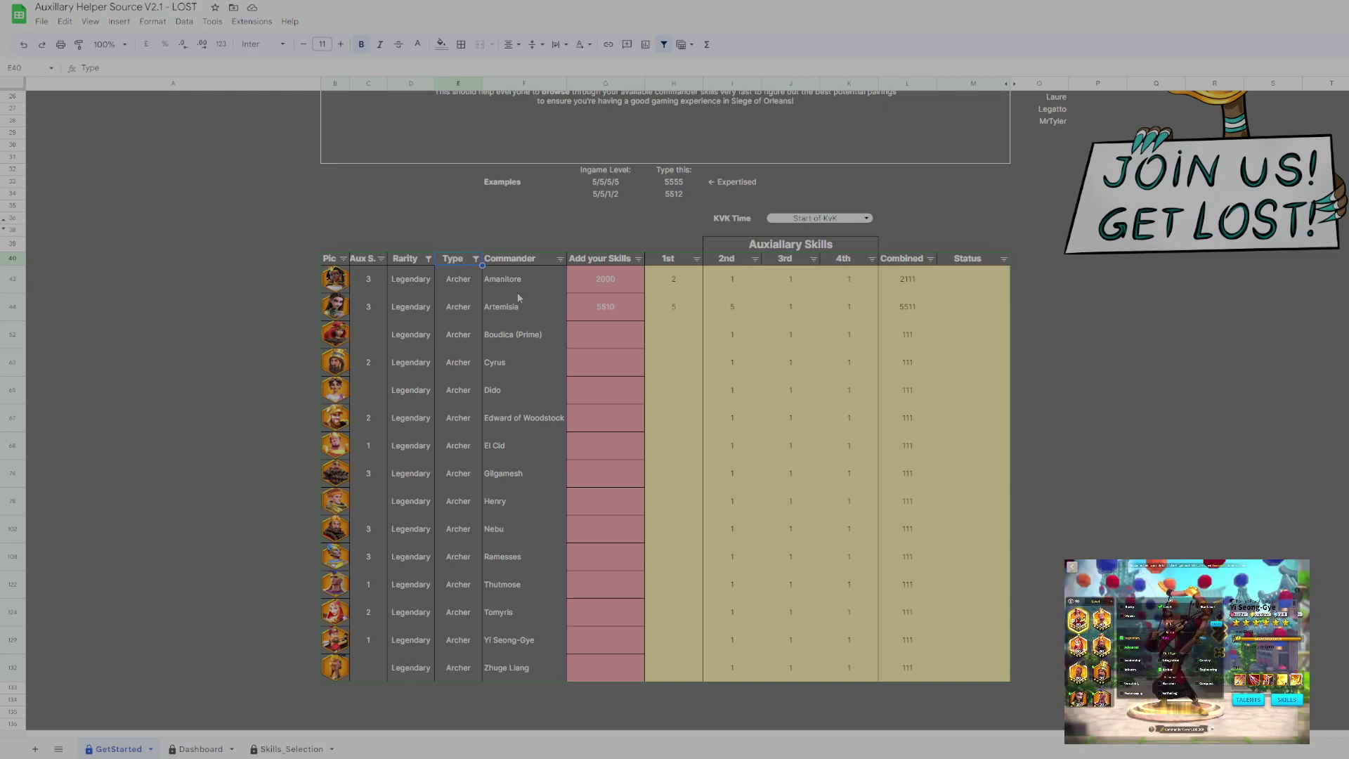
# Enter Boudica (Prime) 2000, Cyrus 2111, Dido 0, Edward of Woodstock 3500, El Cid 5555, Gilgamesh 3000.
pyautogui.click(604, 334)
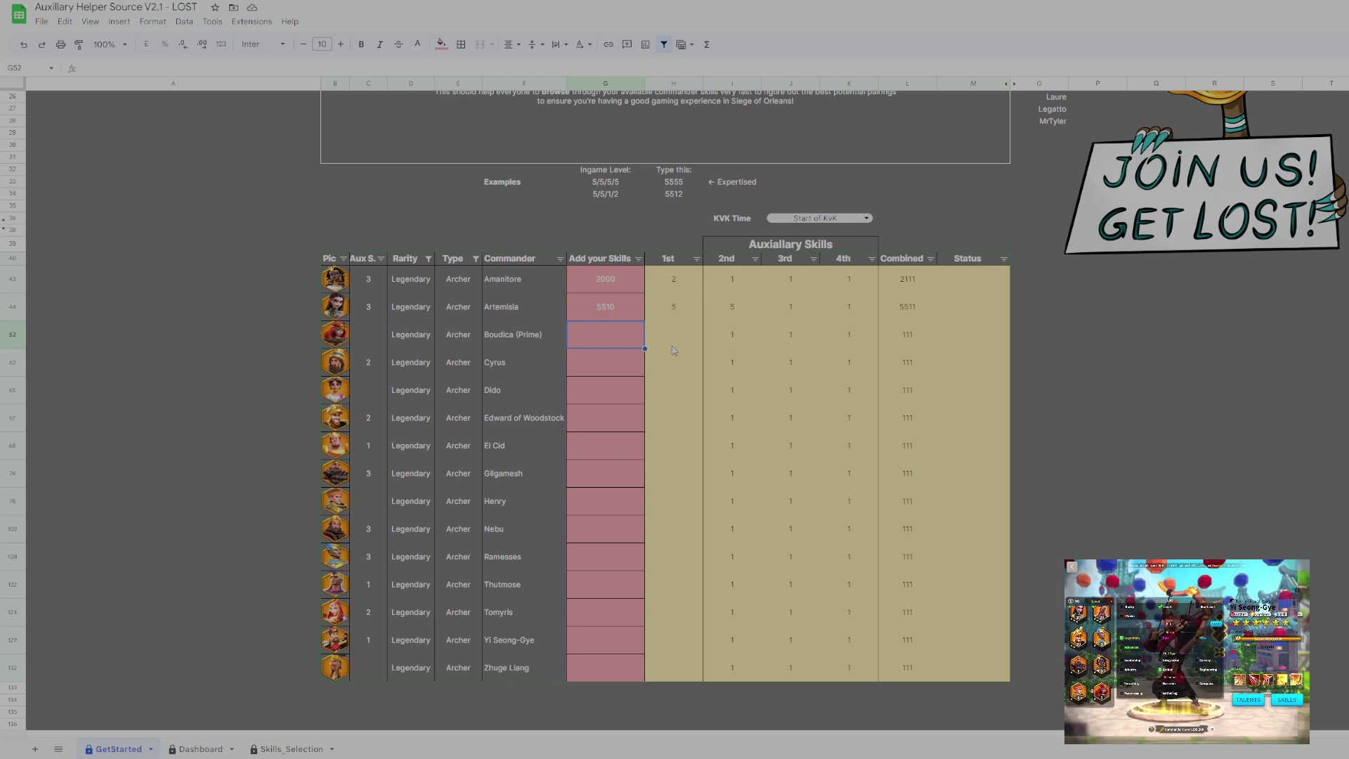
pyautogui.write('2000')
pyautogui.press('Return')
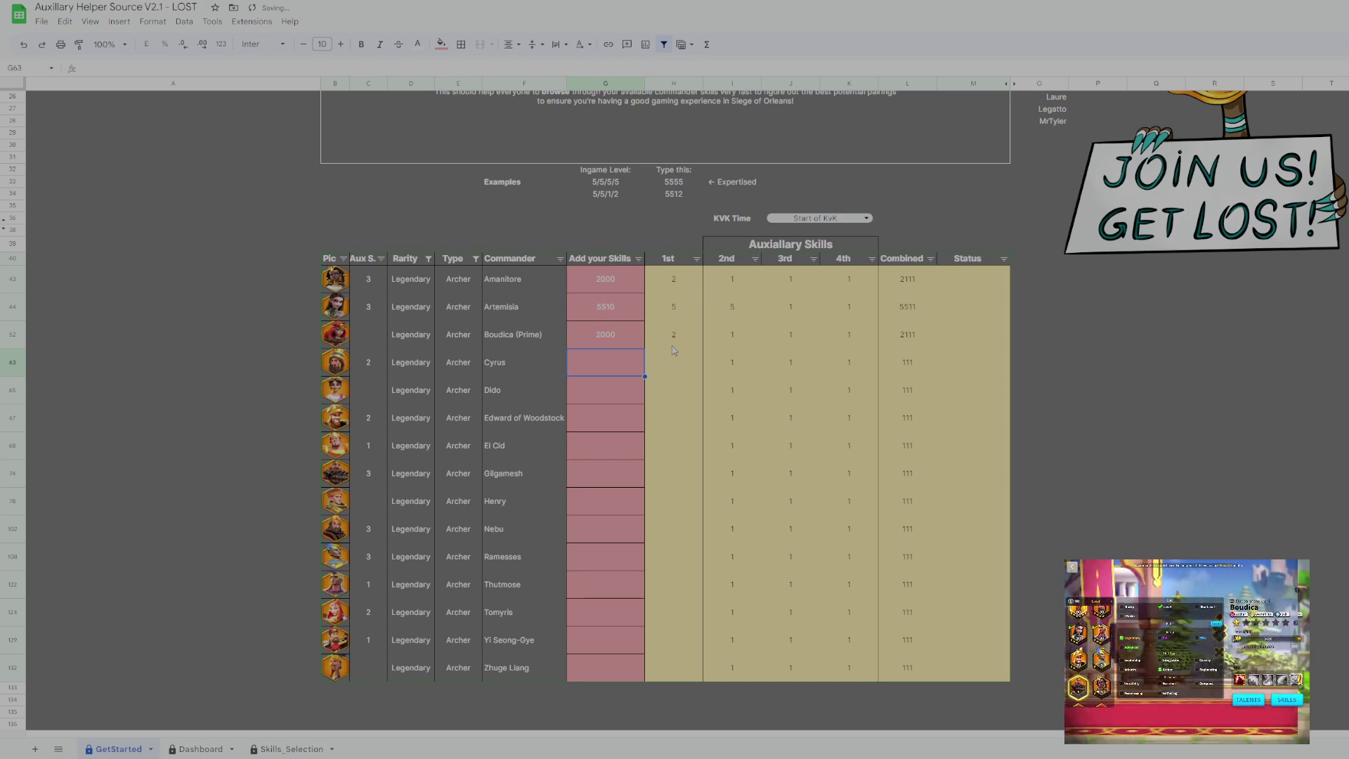
pyautogui.write('211')
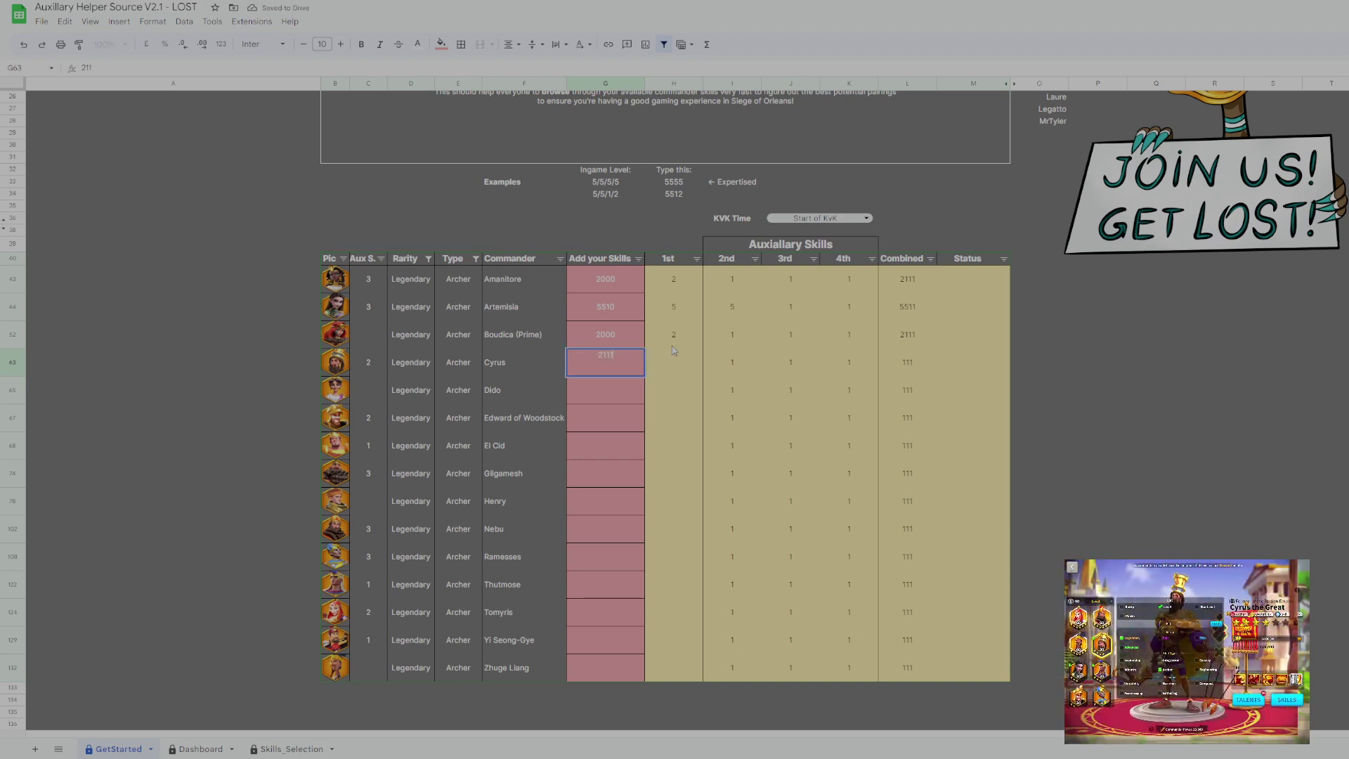
pyautogui.press('Return')
pyautogui.write('0')
pyautogui.press('Return')
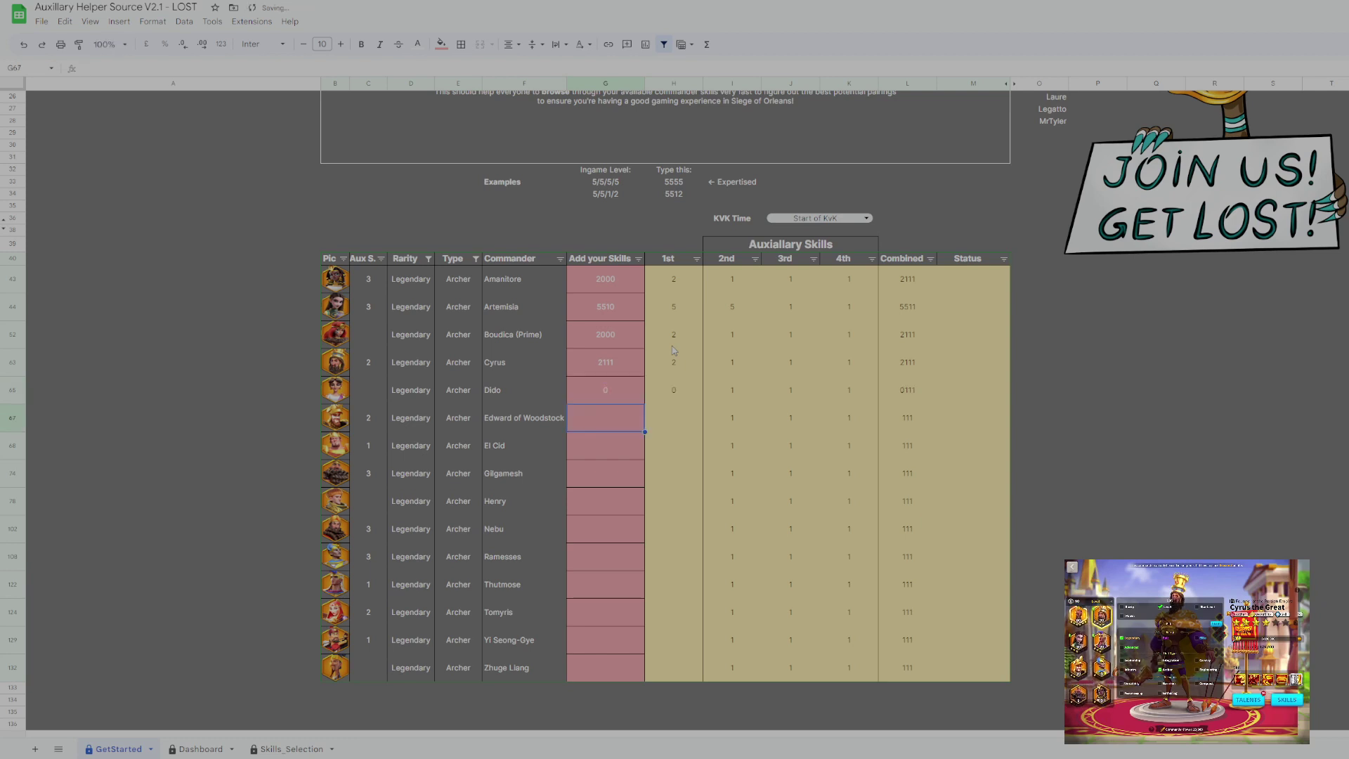
pyautogui.write('3500')
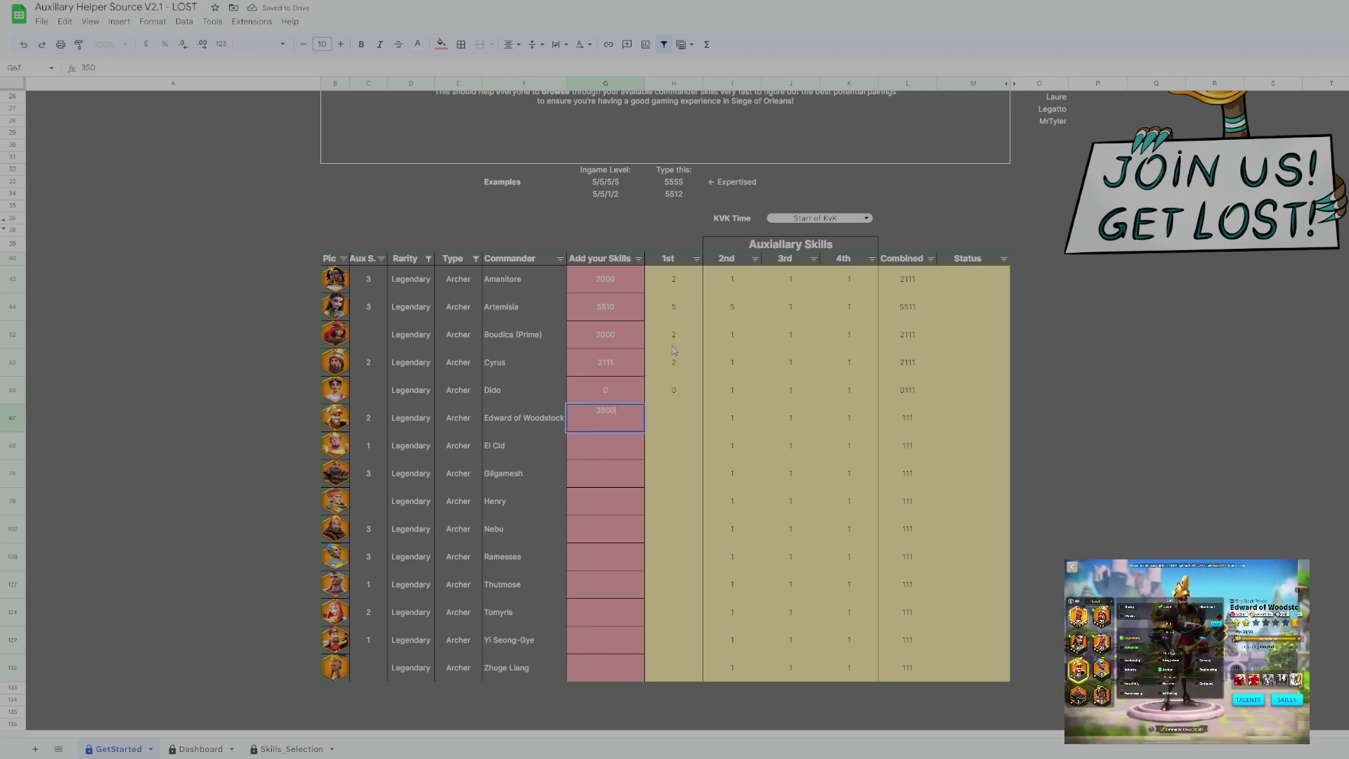
pyautogui.press('Return')
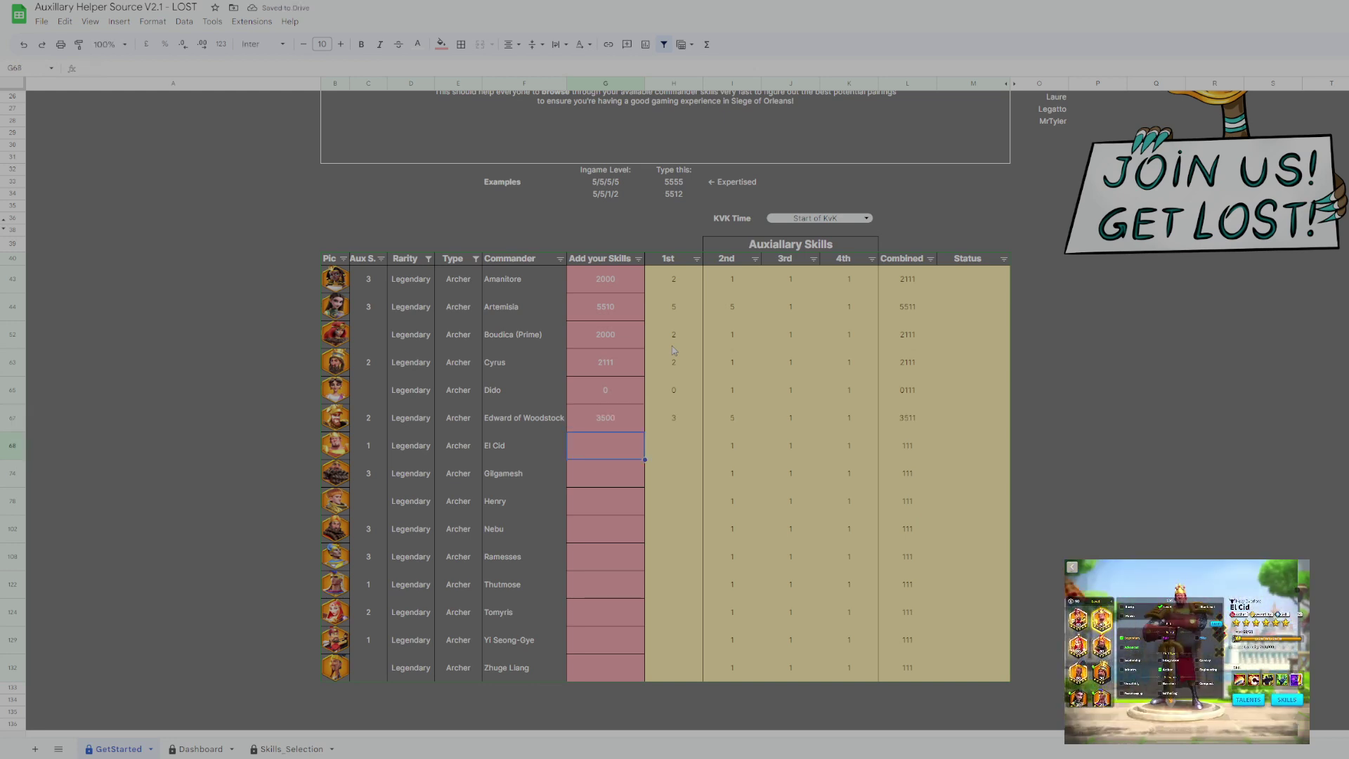
pyautogui.write('5555')
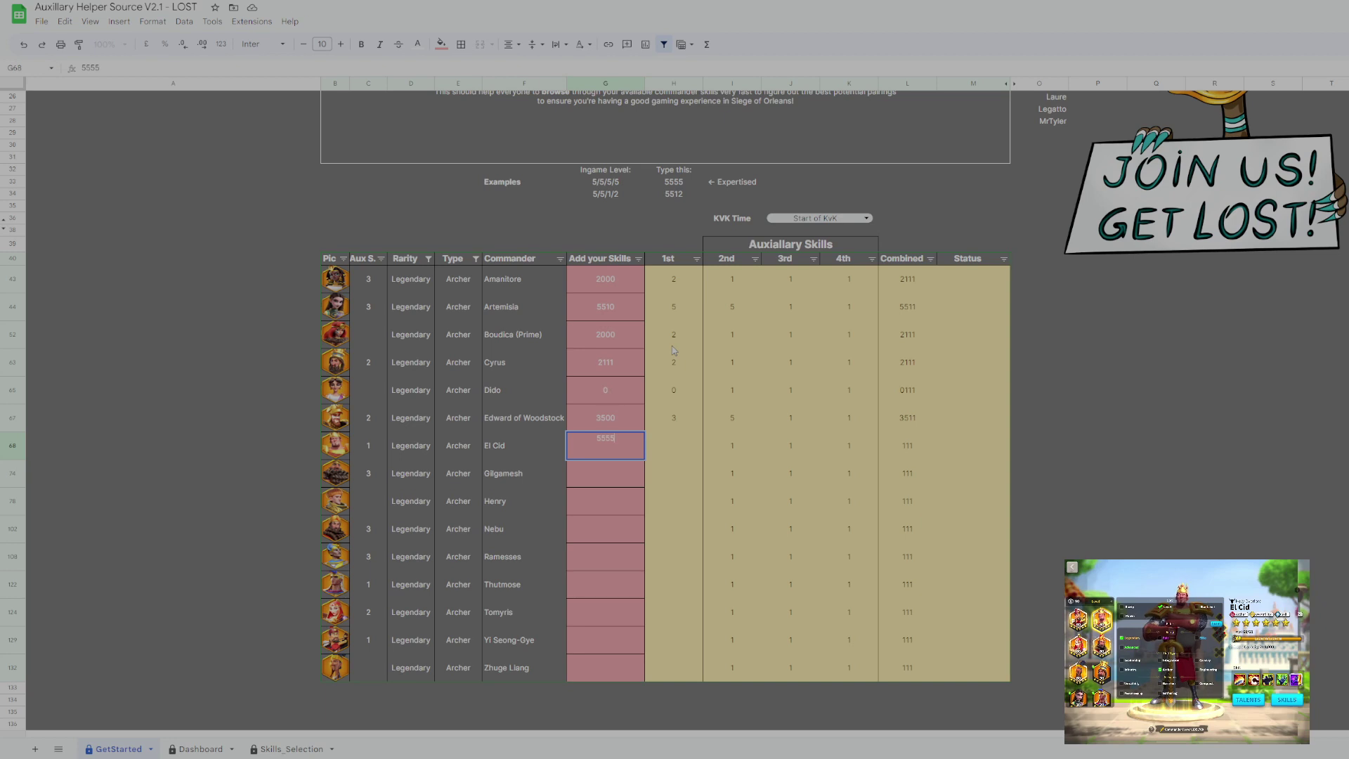
pyautogui.press('Return')
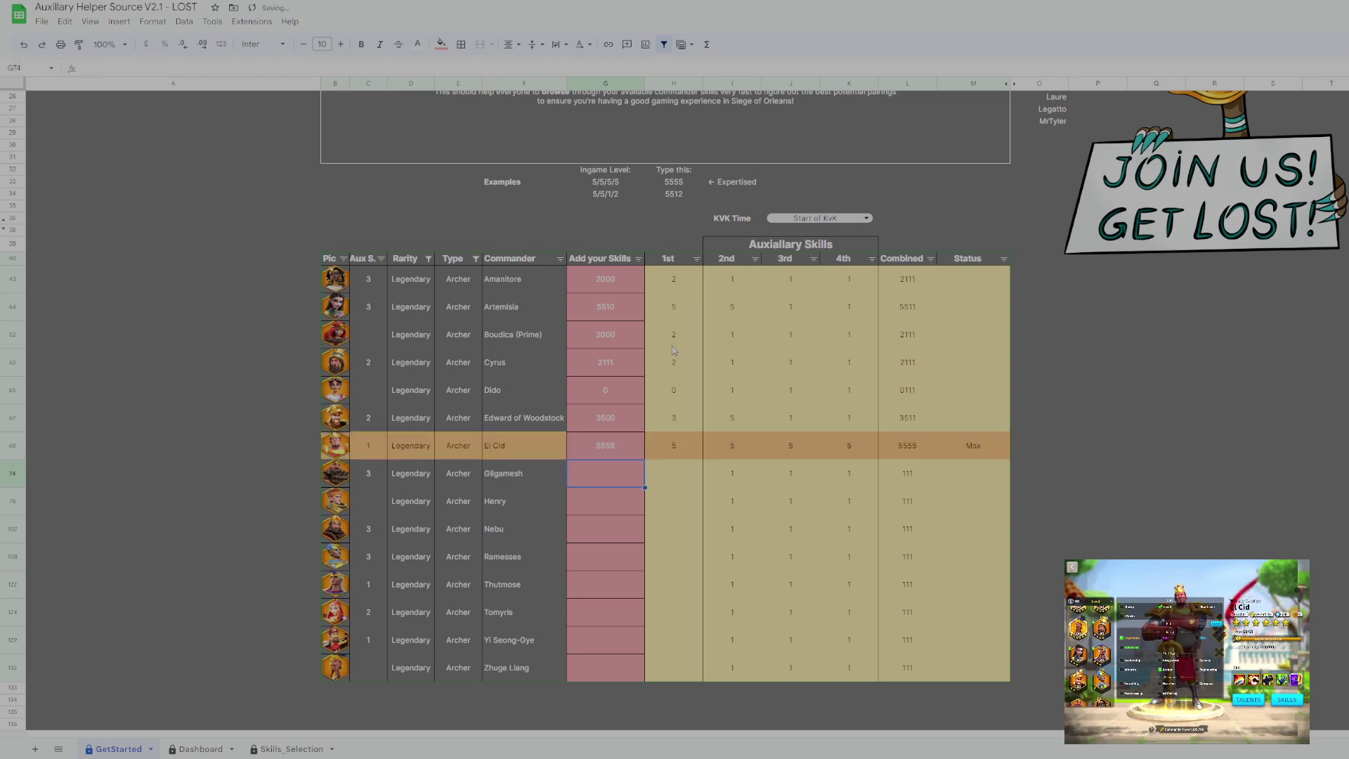
pyautogui.write('3000')
pyautogui.press('Return')
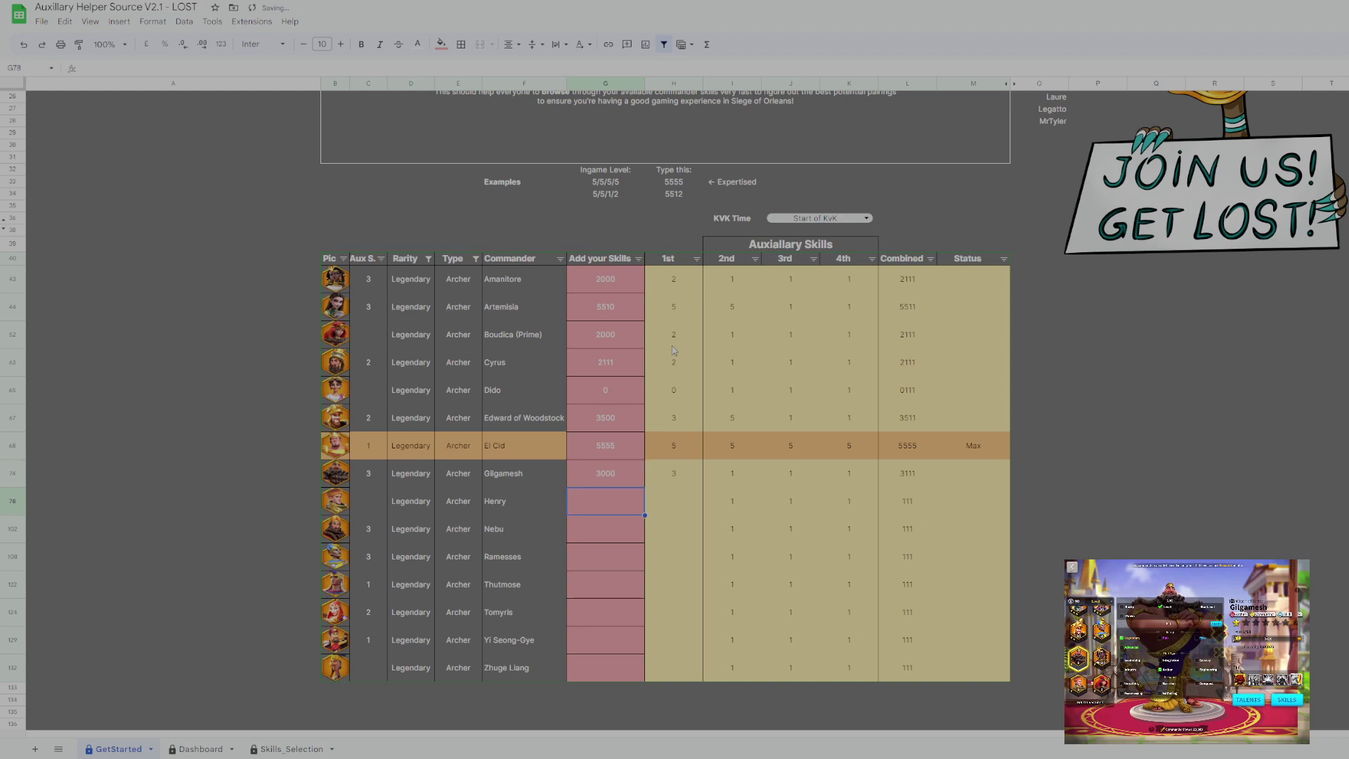
# Enter Henry 1000, Nebu 5555, Ramesses 2000, Thutmose 3230, and 5555 for Tomyris, Yi Seong-Gye, Zhuge Liang.
pyautogui.write('1000')
pyautogui.press('Return')
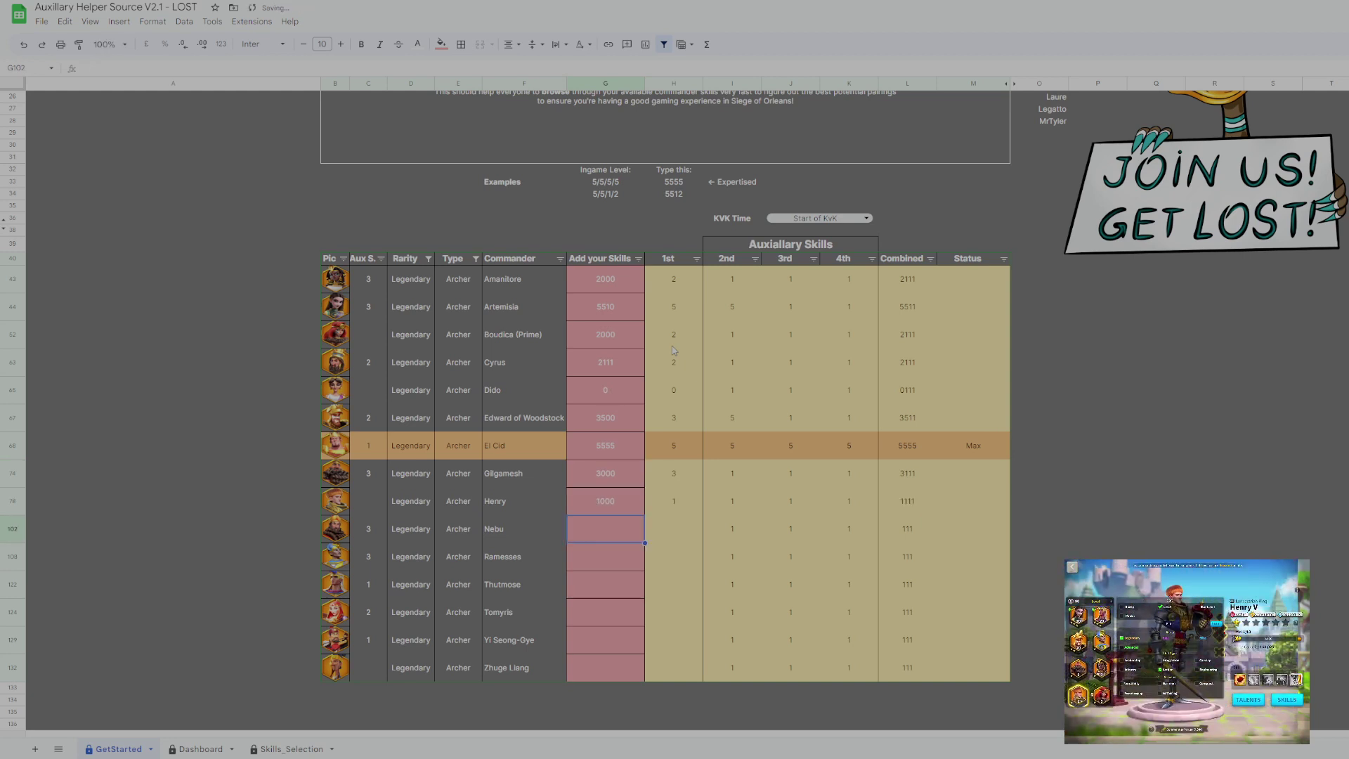
pyautogui.write('5555')
pyautogui.press('Return')
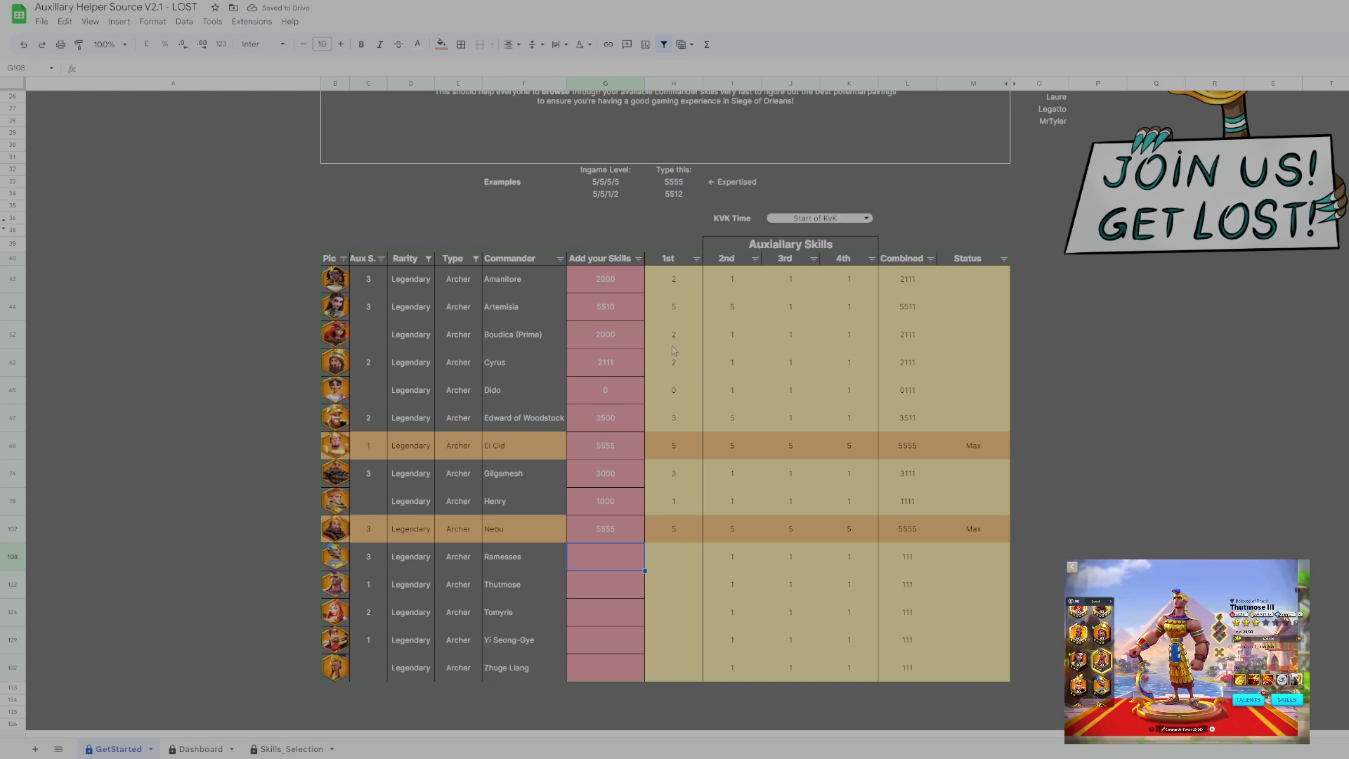
pyautogui.write('2000')
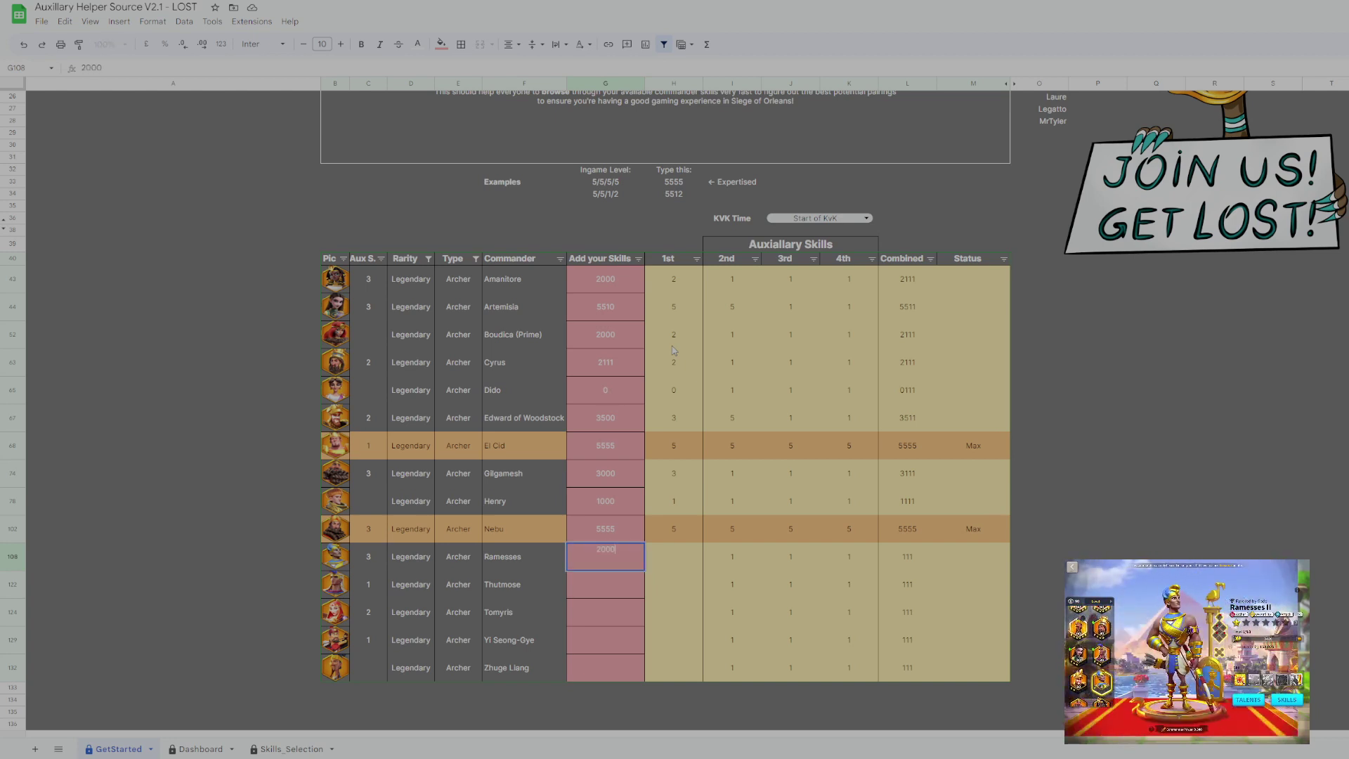
pyautogui.press('Return')
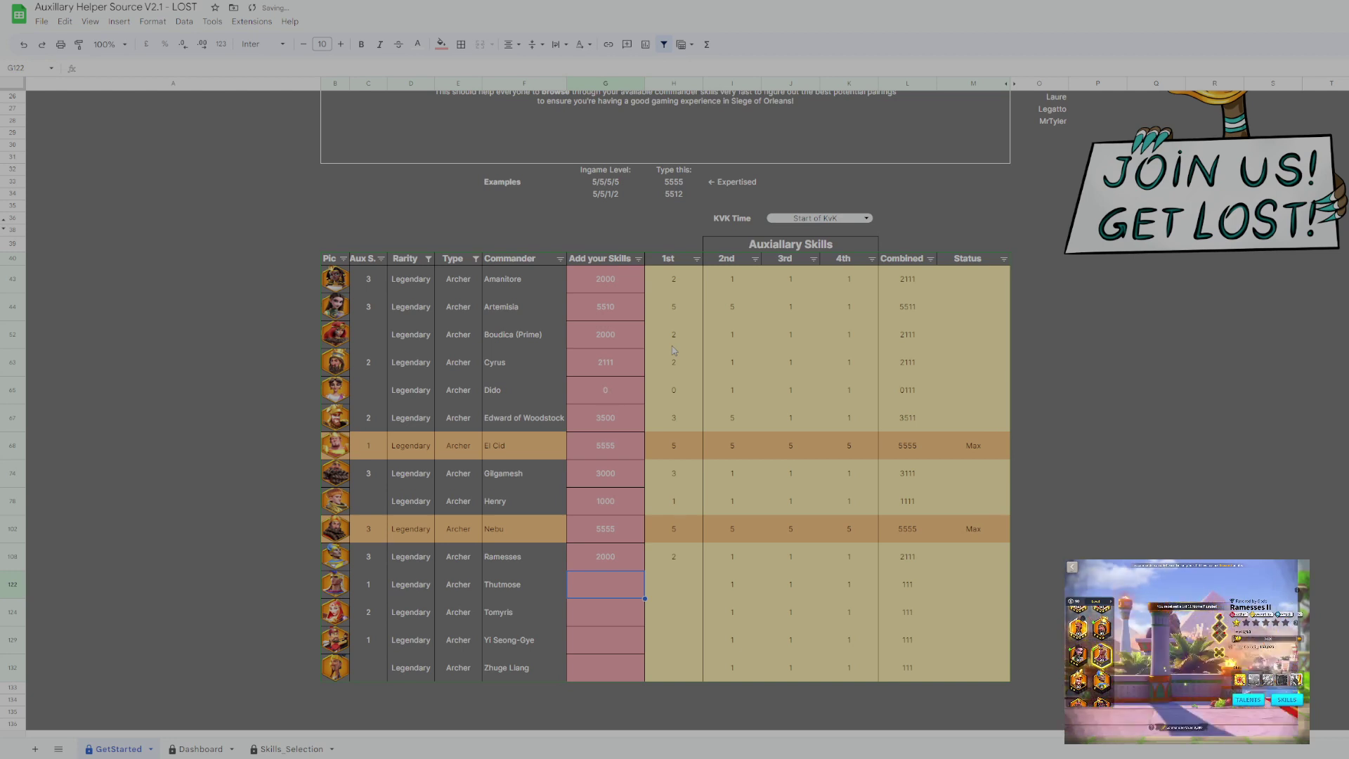
pyautogui.write('3230')
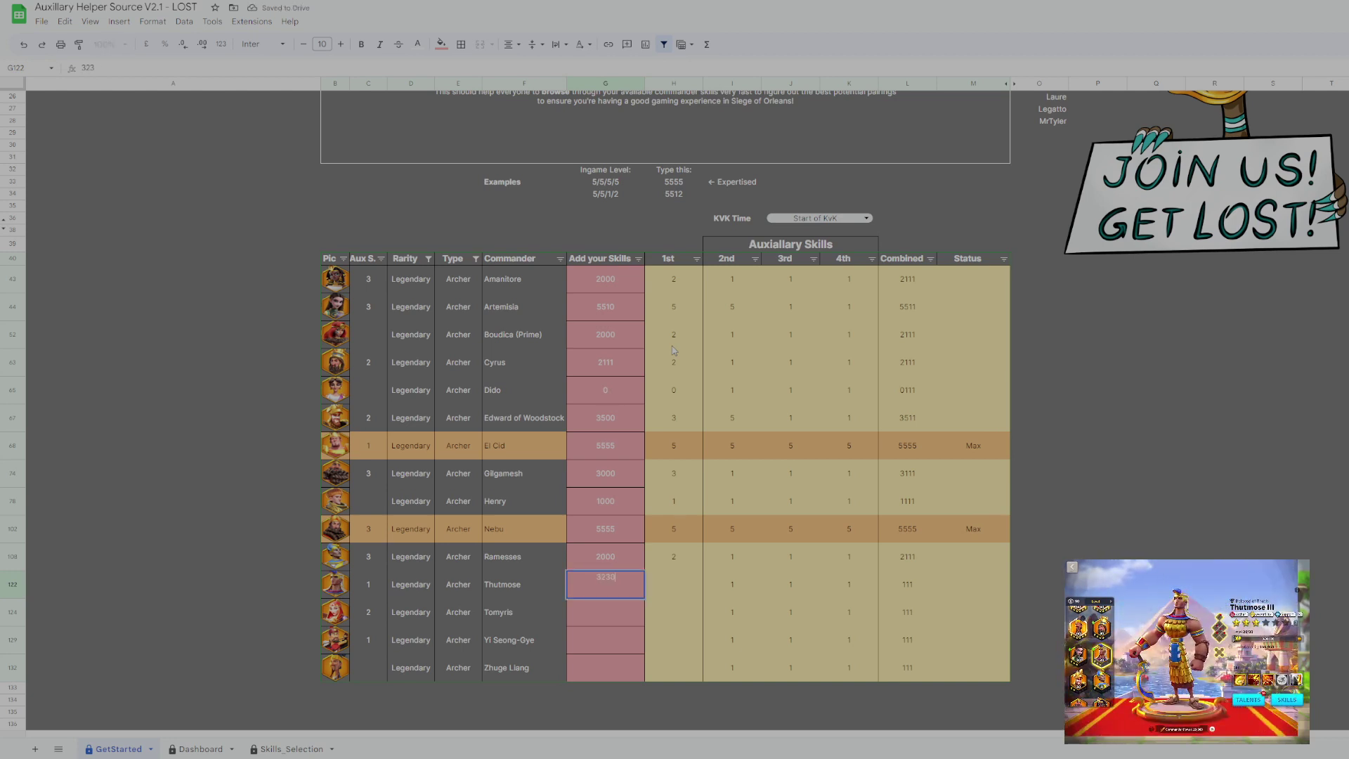
pyautogui.press('Return')
pyautogui.write('5555')
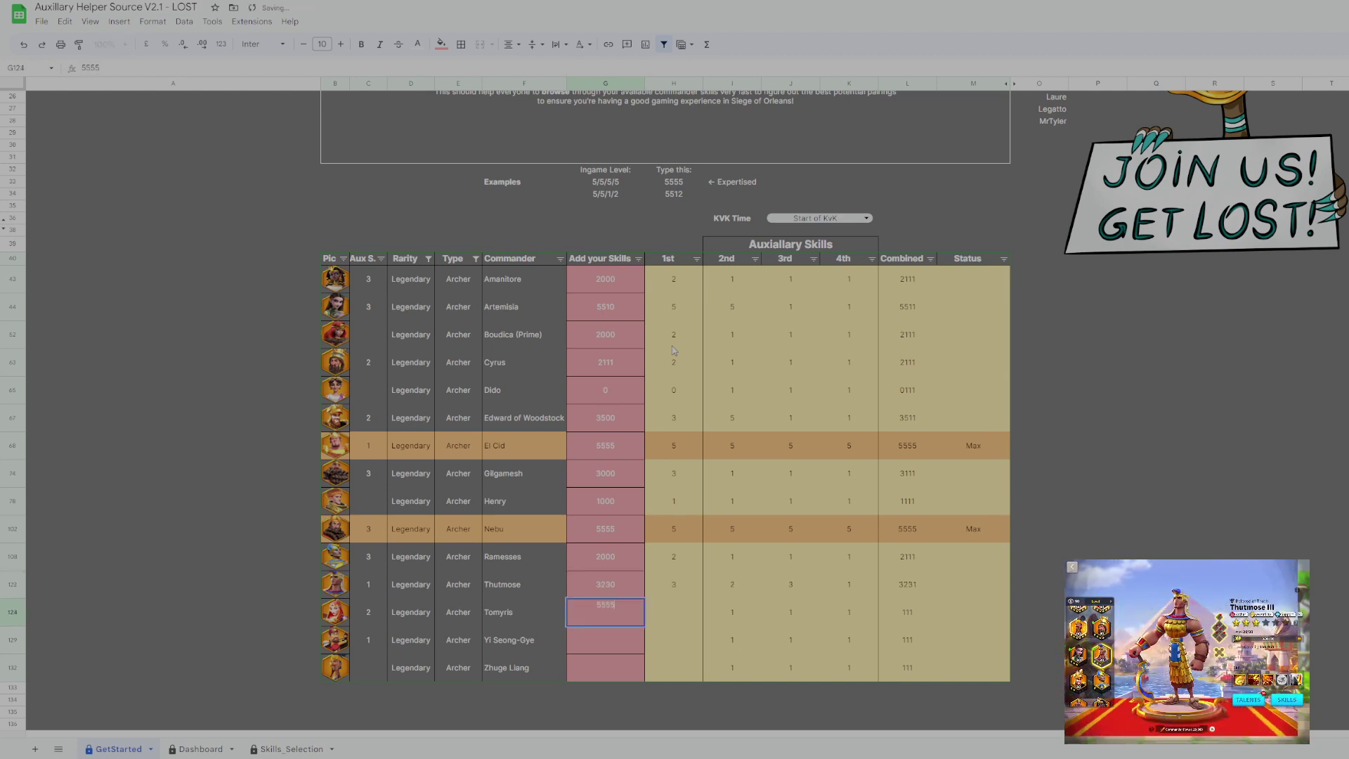
pyautogui.press('Return')
pyautogui.write('5555')
pyautogui.press('Return')
pyautogui.write('5')
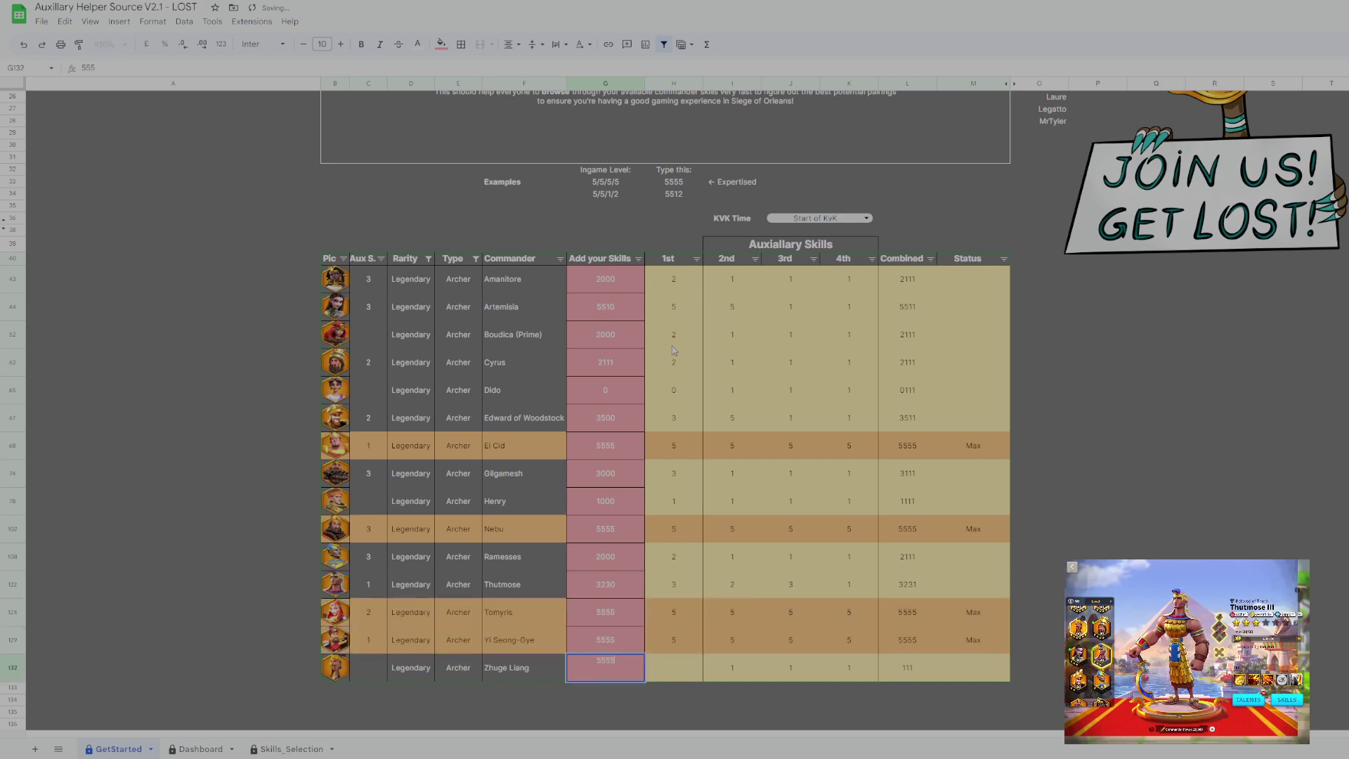
pyautogui.press('Return')
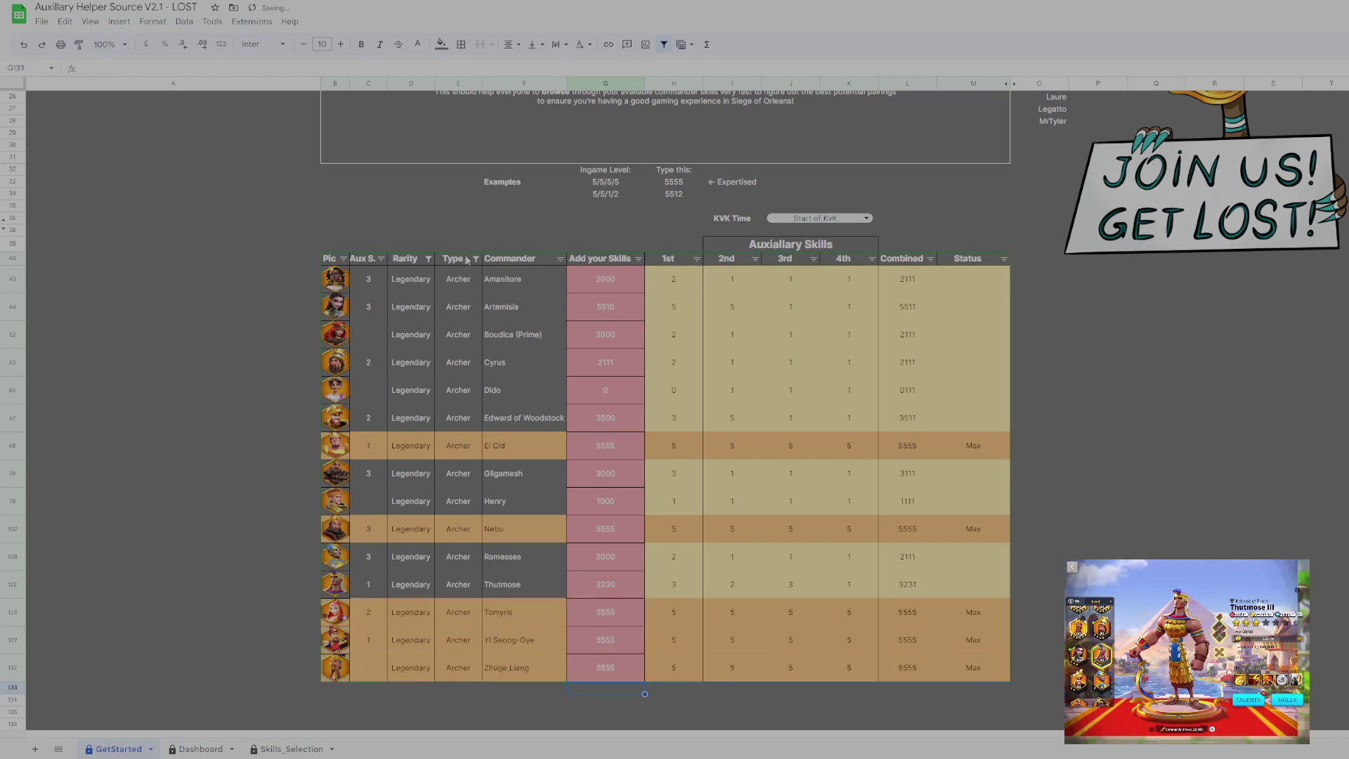
# Change the Type filter from Archer to Engineering only.
pyautogui.click(476, 258)
pyautogui.click(358, 450)
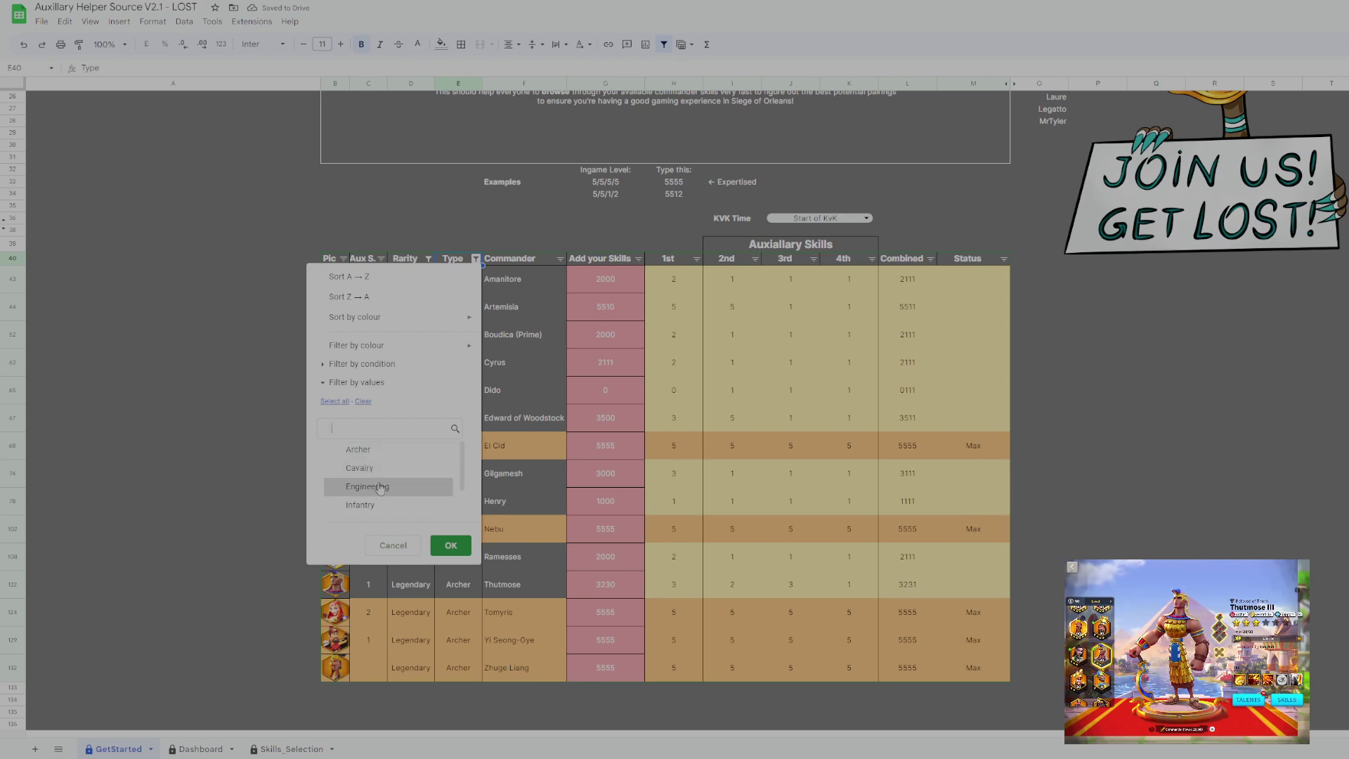
pyautogui.click(368, 486)
pyautogui.click(451, 545)
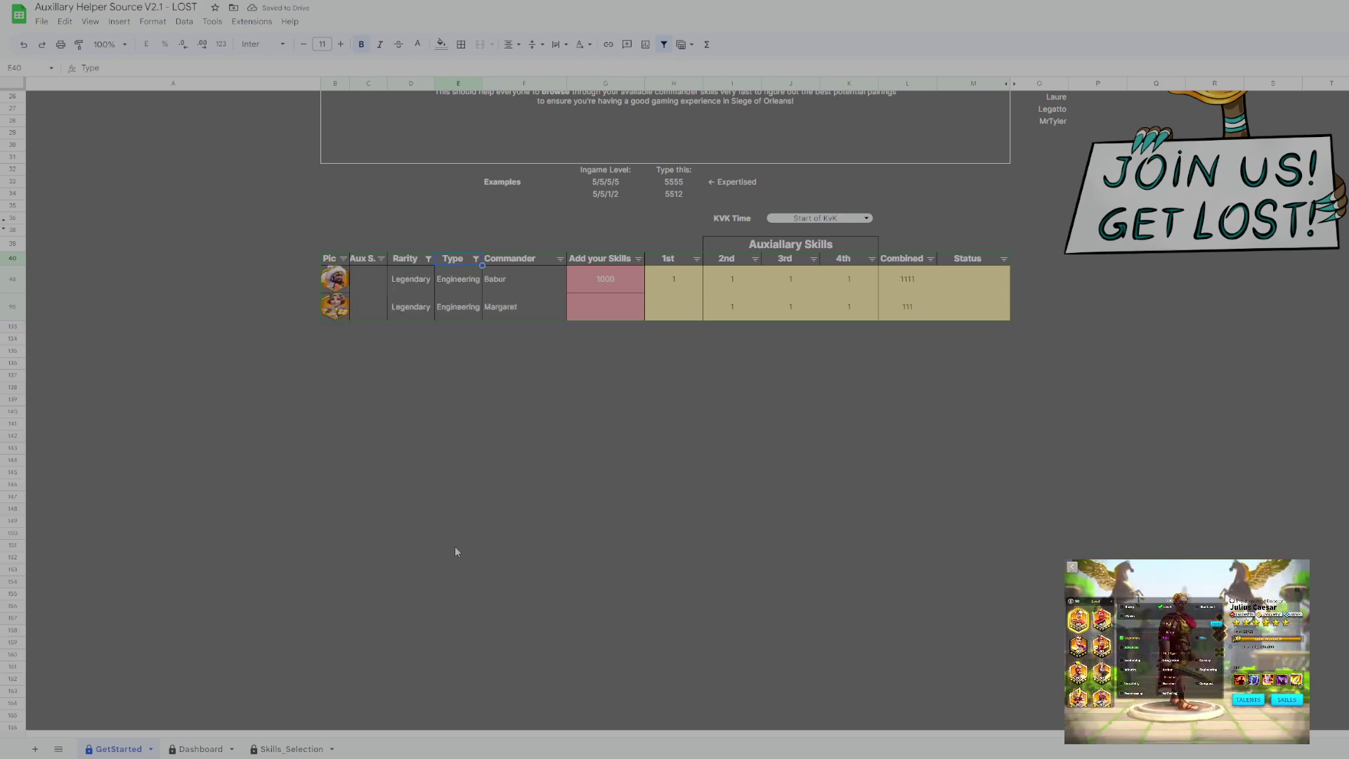
# Enter skill levels of 0 for Babur and 1111 for Margaret.
pyautogui.click(616, 316)
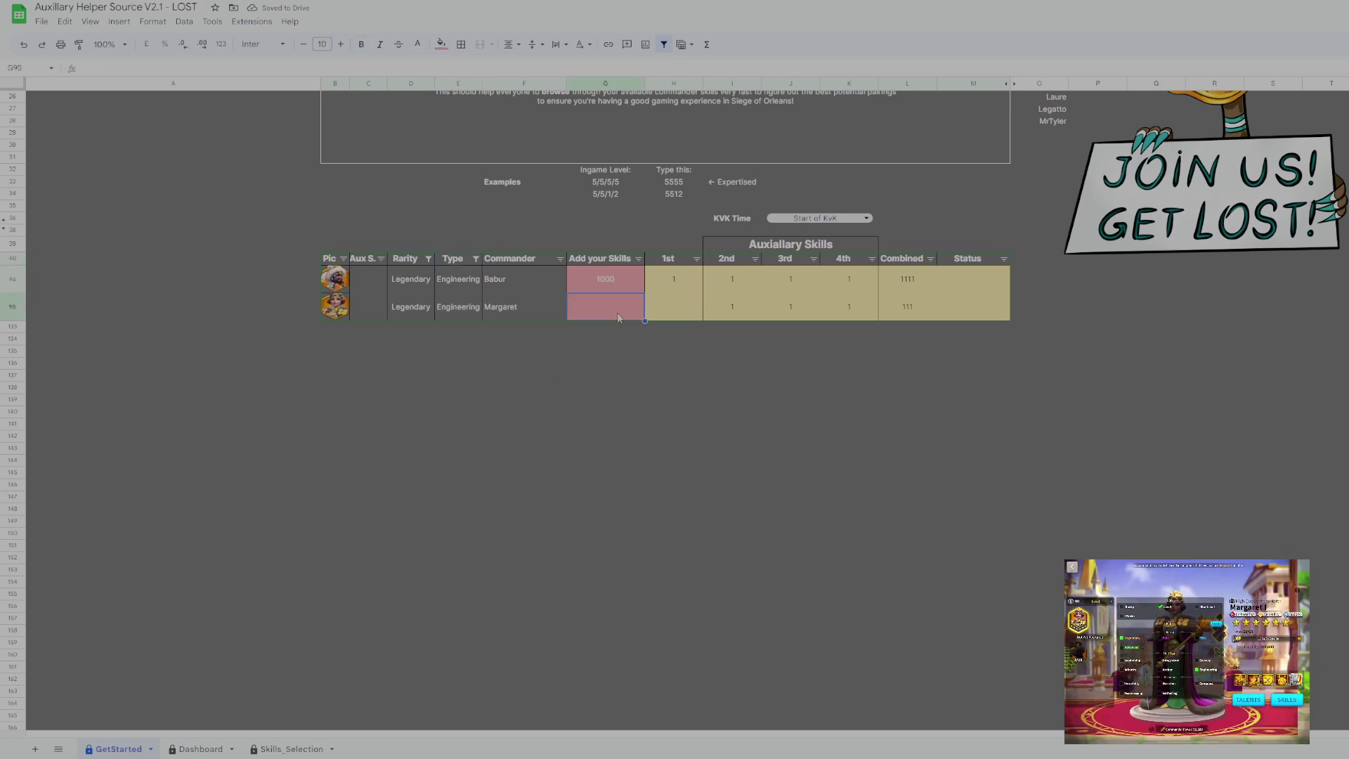
pyautogui.click(610, 275)
pyautogui.write('0')
pyautogui.press('Return')
pyautogui.write('1111')
pyautogui.press('Return')
# Change the Type filter from Engineering to Infantry only.
pyautogui.click(476, 259)
pyautogui.click(362, 448)
pyautogui.scroll(-1, 377, 484)
pyautogui.click(359, 470)
pyautogui.click(450, 545)
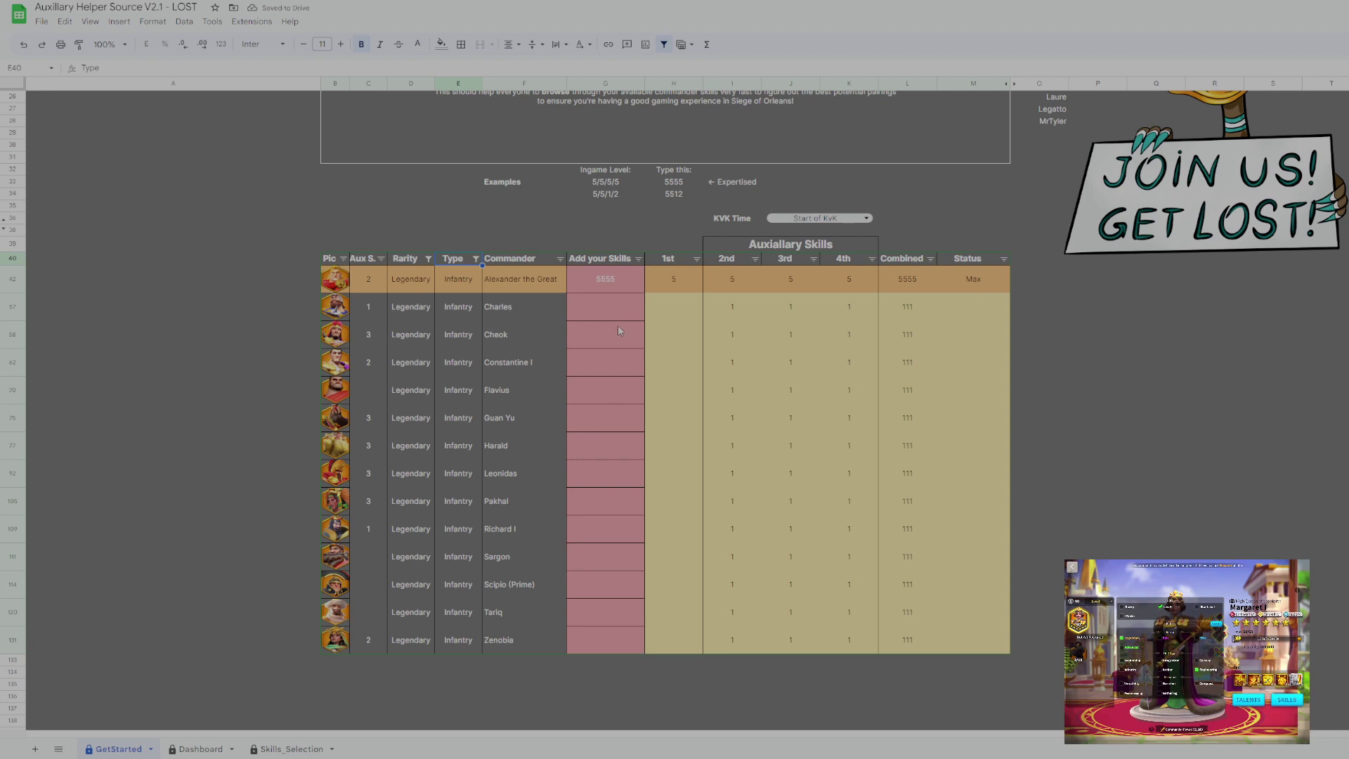
# Enter Charles 5555 (corrected from 555), Cheok 5000, Constantine I 5553 and Flavius 5555.
pyautogui.click(606, 307)
pyautogui.write('555')
pyautogui.press('Return')
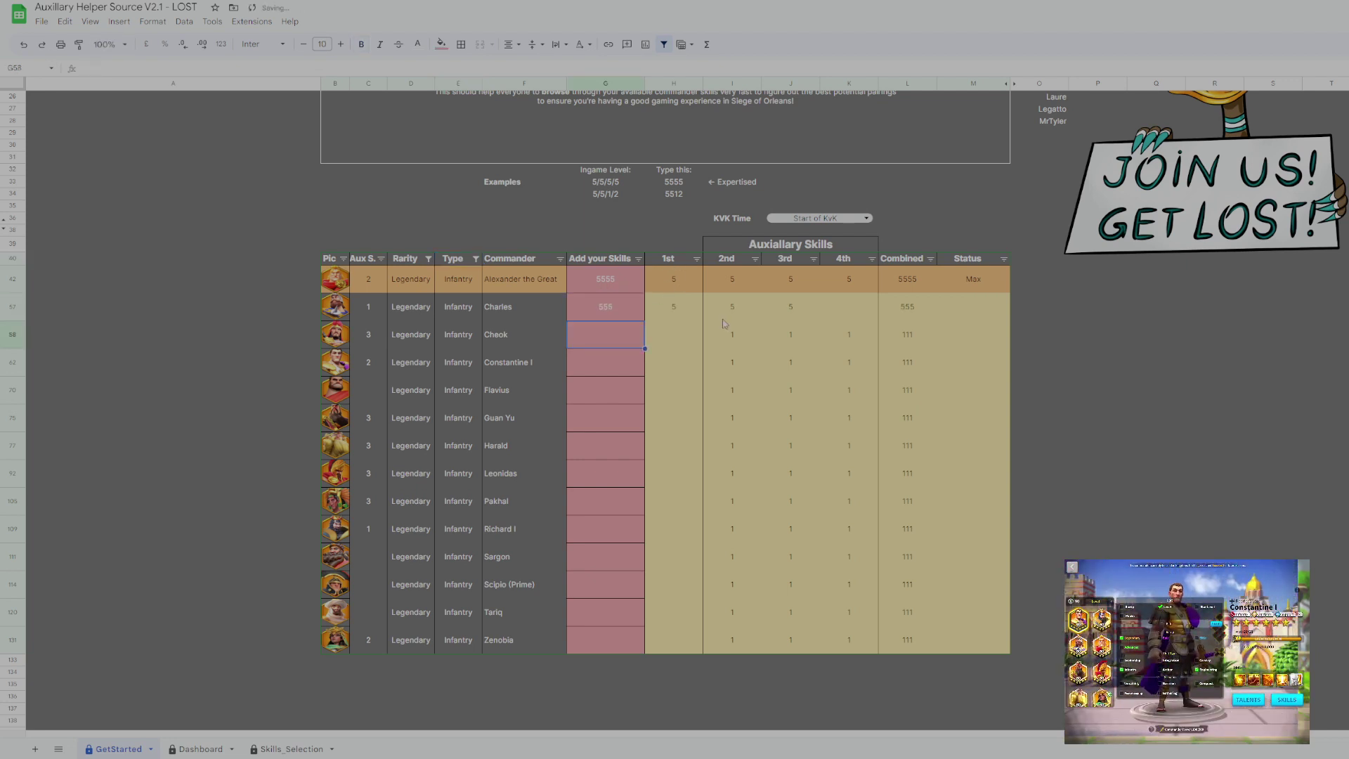
pyautogui.press('Up')
pyautogui.write('5555')
pyautogui.press('Return')
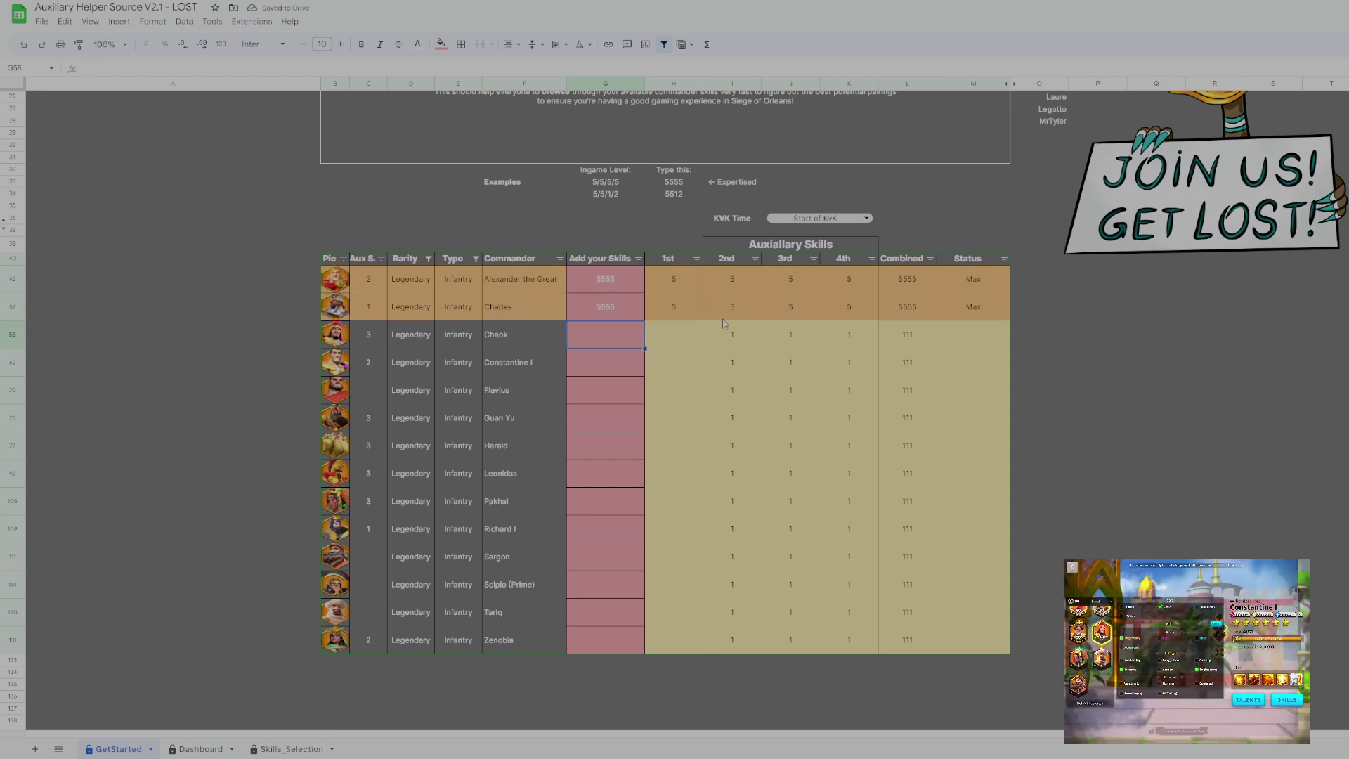
pyautogui.write('5000')
pyautogui.press('Return')
pyautogui.write('555')
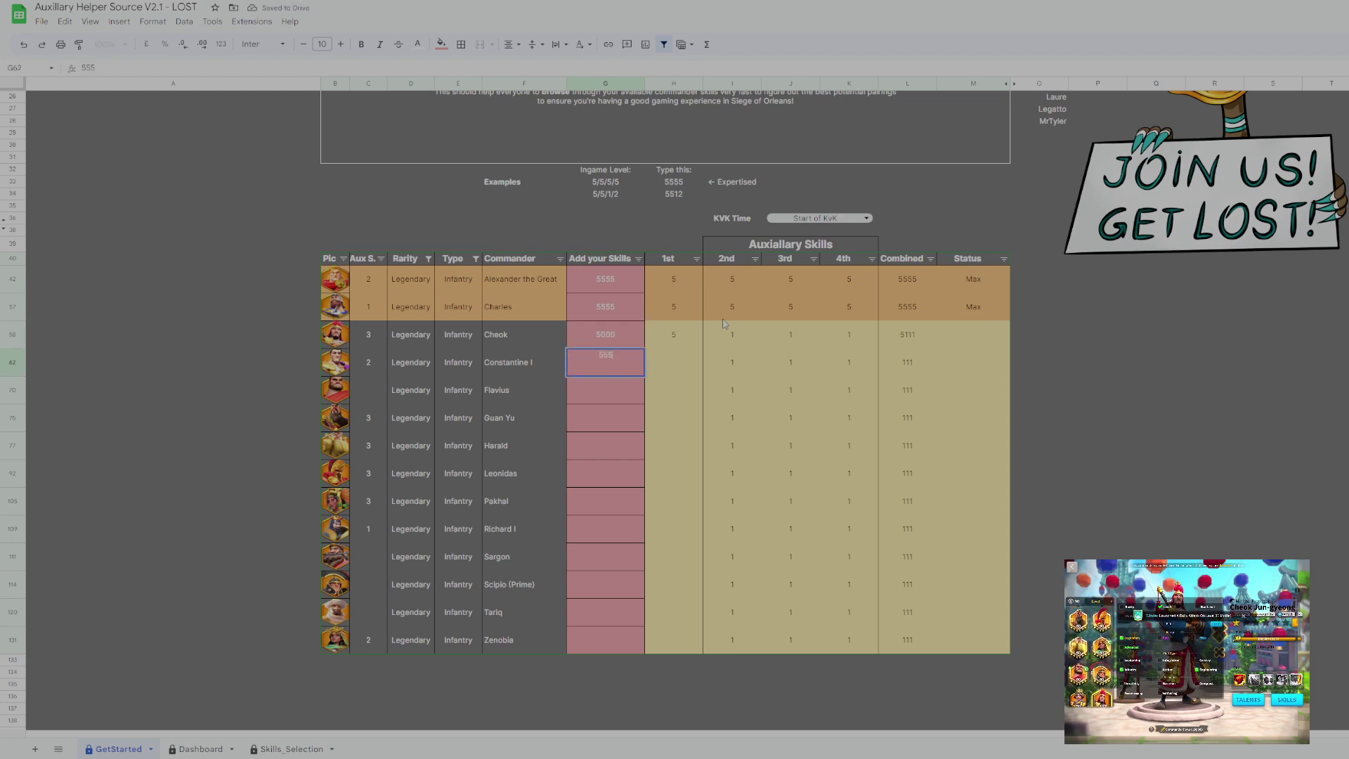
pyautogui.write('3')
pyautogui.press('Return')
pyautogui.write('5555')
pyautogui.press('Return')
# Enter 5555 for Guan Yu, Harald and Leonidas, and 1000 for Pakhal.
pyautogui.write('55')
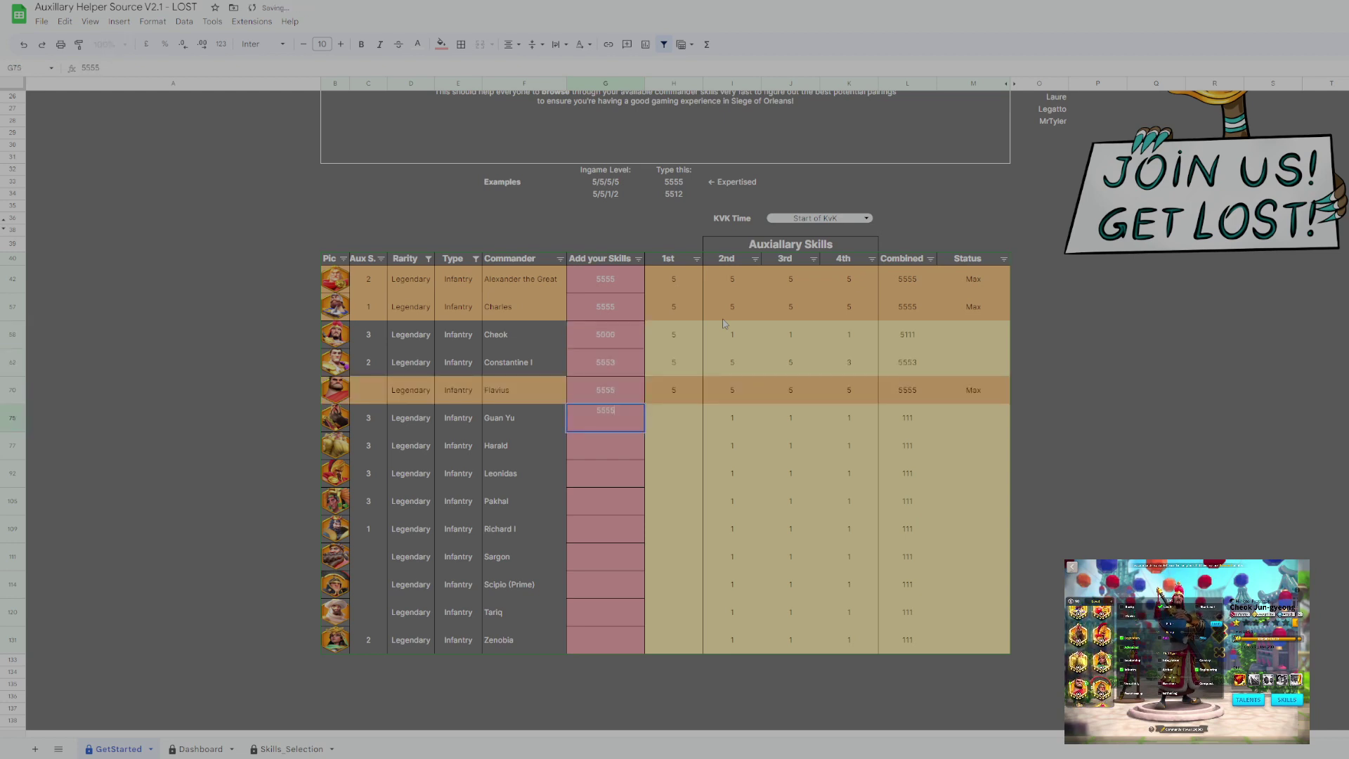
pyautogui.press('Return')
pyautogui.write('5555')
pyautogui.press('Return')
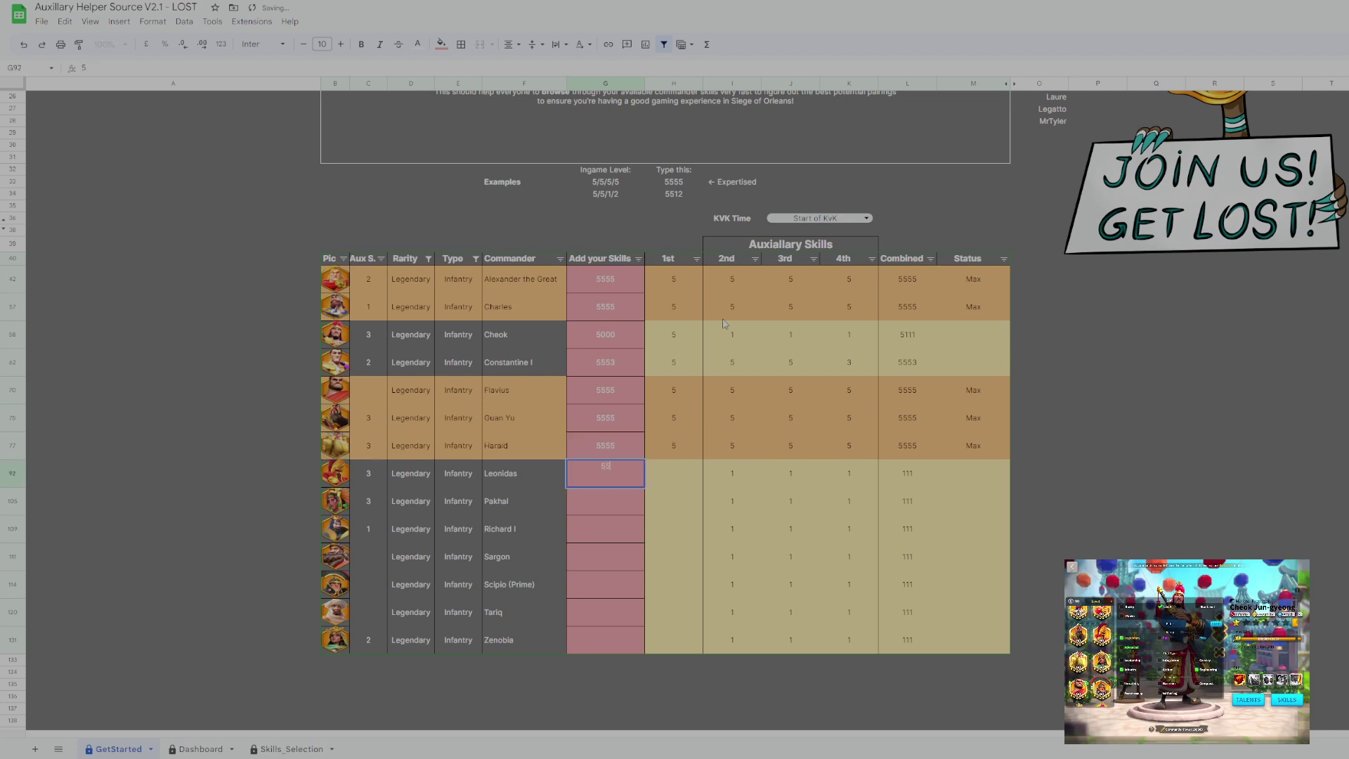
pyautogui.write('5555')
pyautogui.press('Return')
pyautogui.write('55')
pyautogui.press('BackSpace')
pyautogui.write('1000')
pyautogui.press('Return')
# Enter Richard I 5555, Sargon 1000, Scipio (Prime) 5555, Tariq 1000 and Zenobia 5555.
pyautogui.write('555')
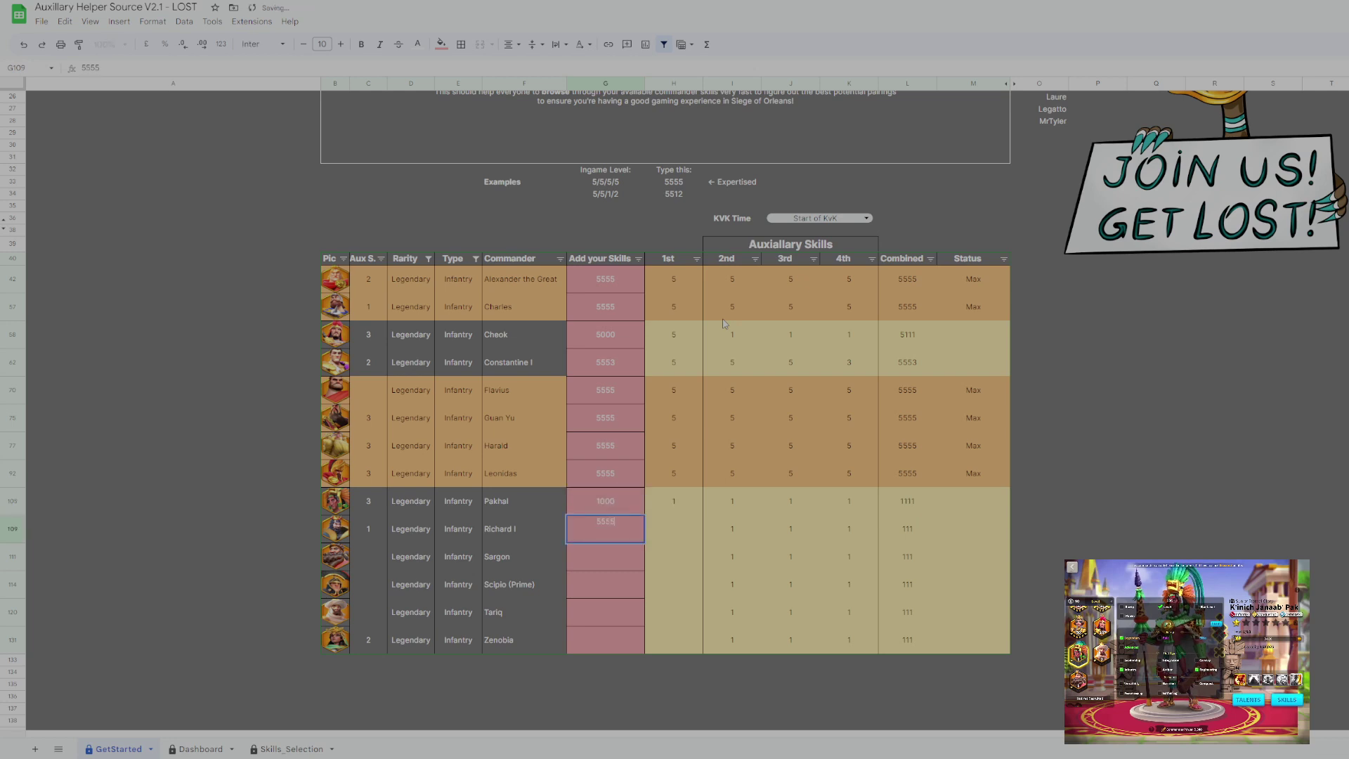
pyautogui.press('Return')
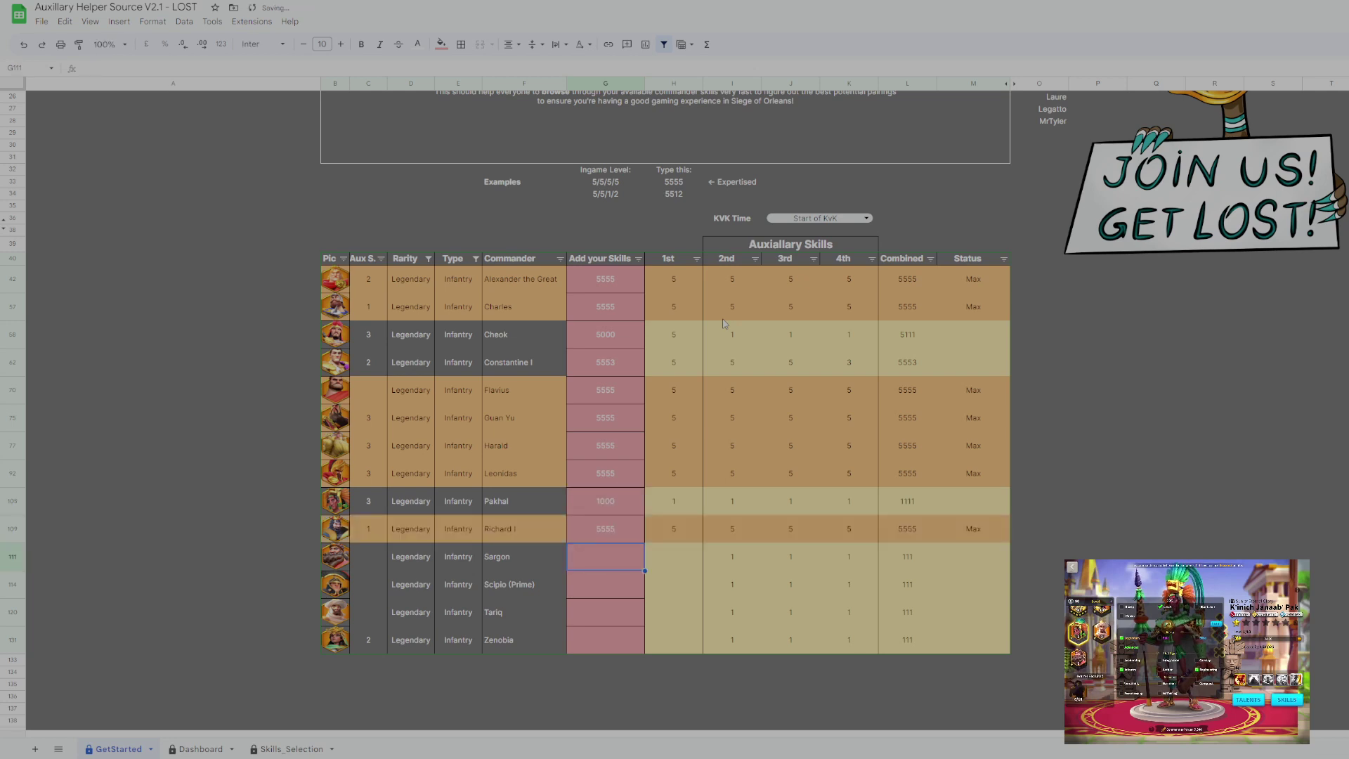
pyautogui.write('10000')
pyautogui.press('BackSpace')
pyautogui.press('Return')
pyautogui.write('5555')
pyautogui.press('Return')
pyautogui.write('0')
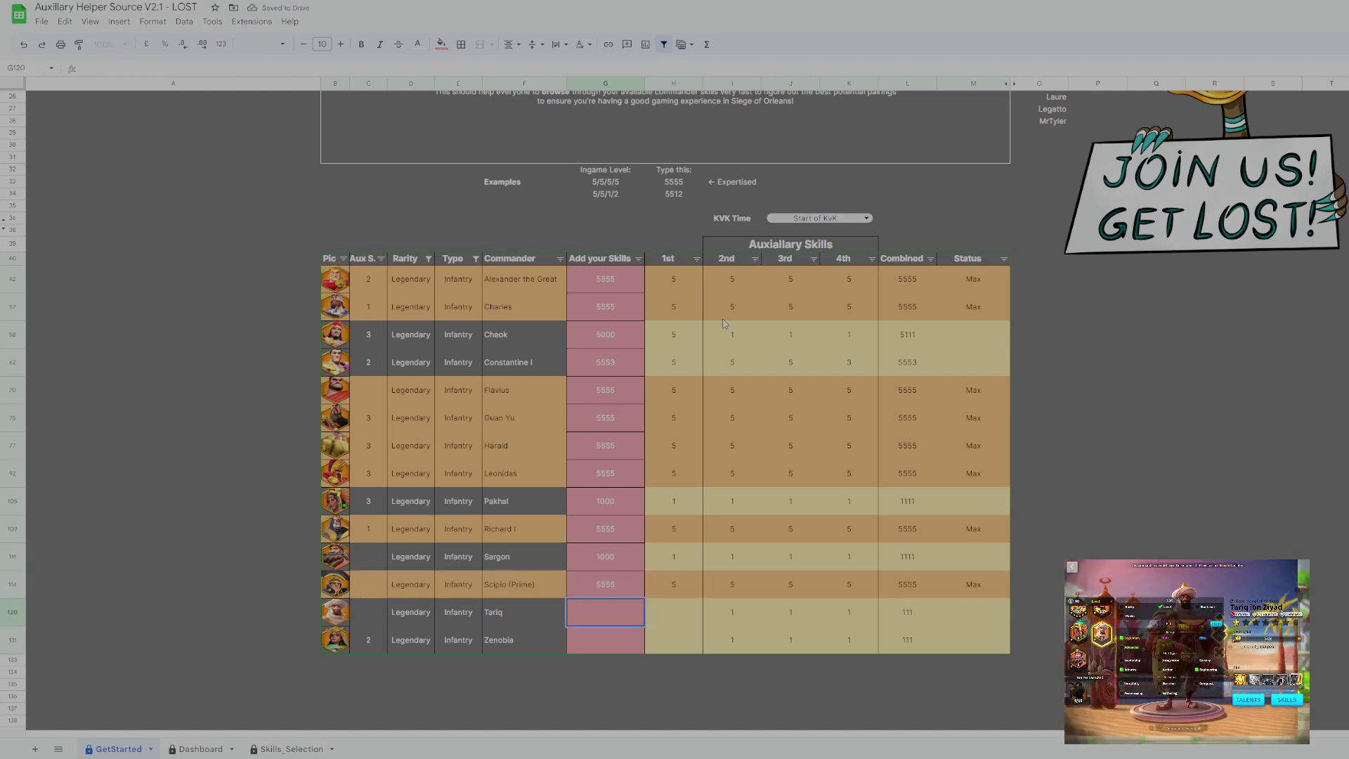
pyautogui.write('0')
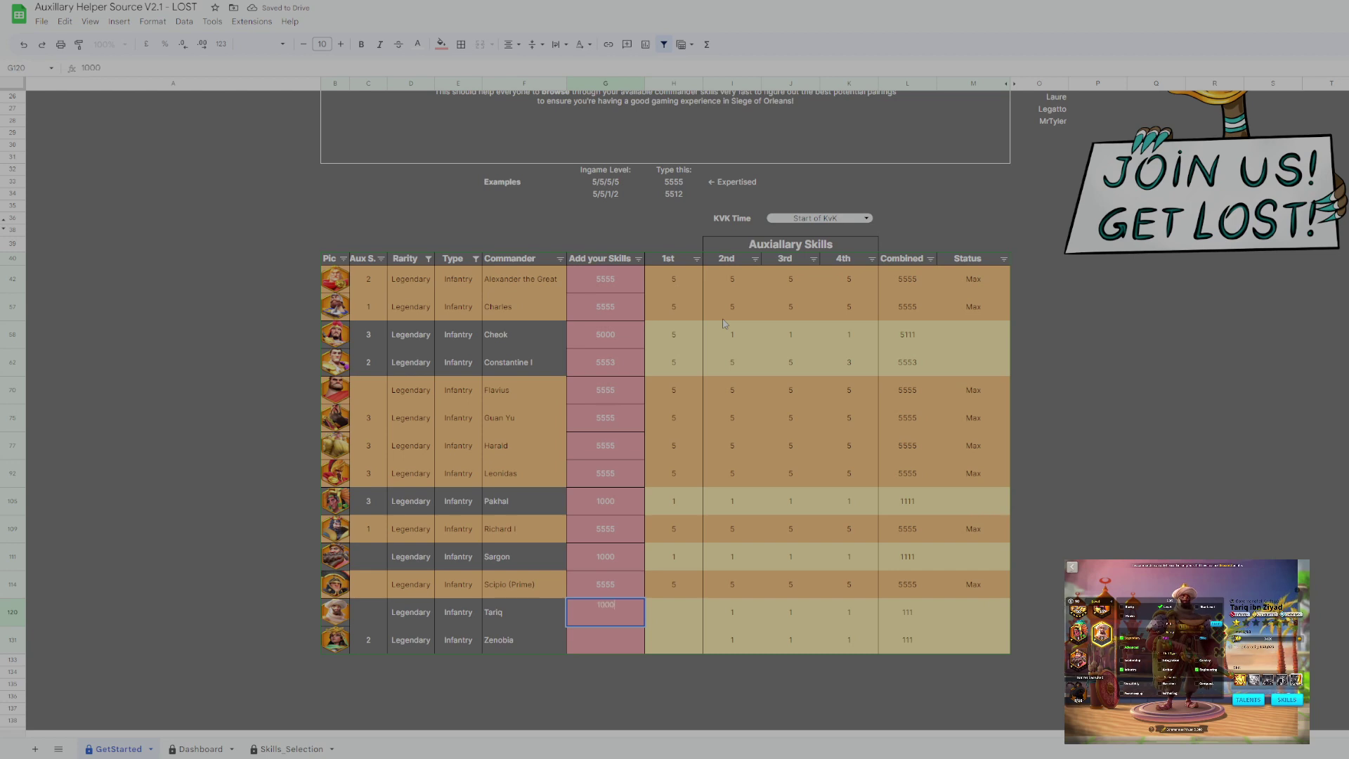
pyautogui.write('00')
pyautogui.press('Return')
pyautogui.write('5555')
pyautogui.press('Return')
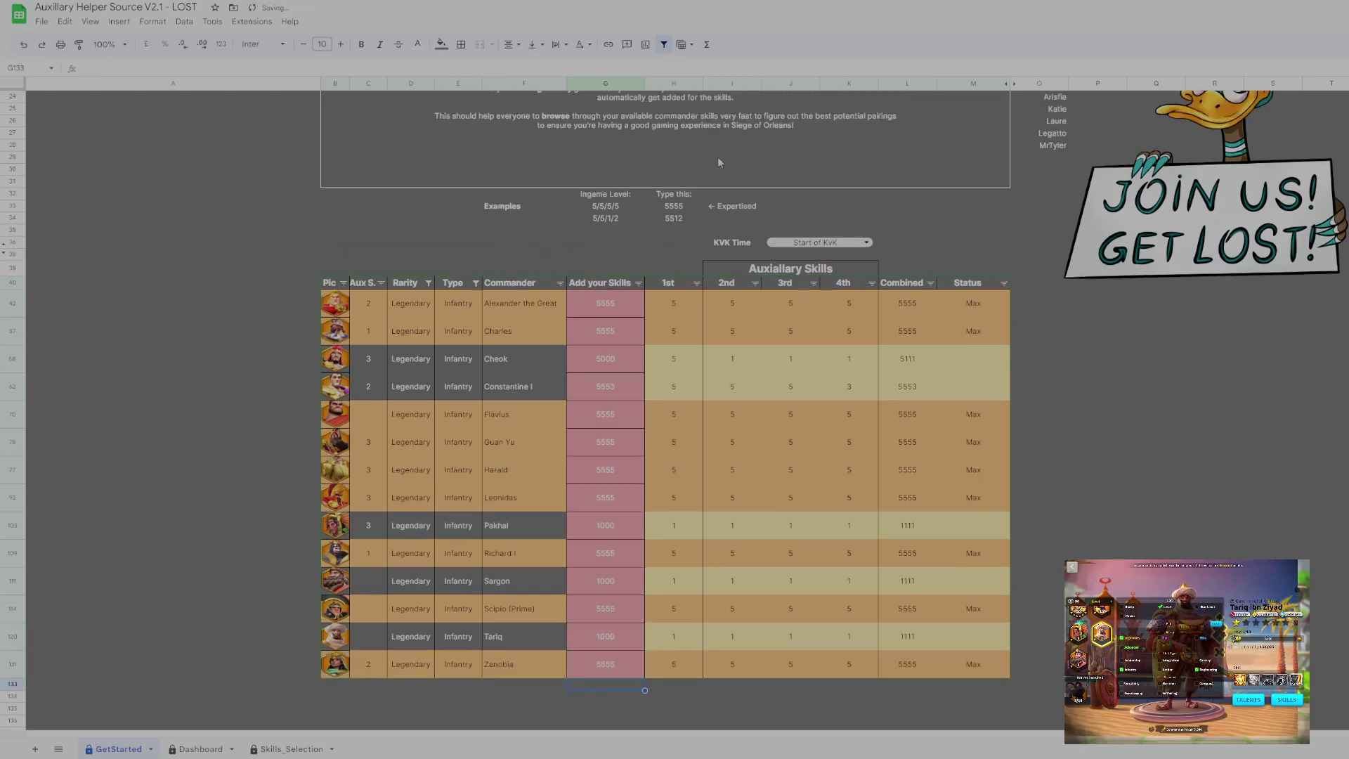
# Filter the commander table's Type column to show only Leadership commanders.
pyautogui.click(428, 283)
pyautogui.click(546, 291)
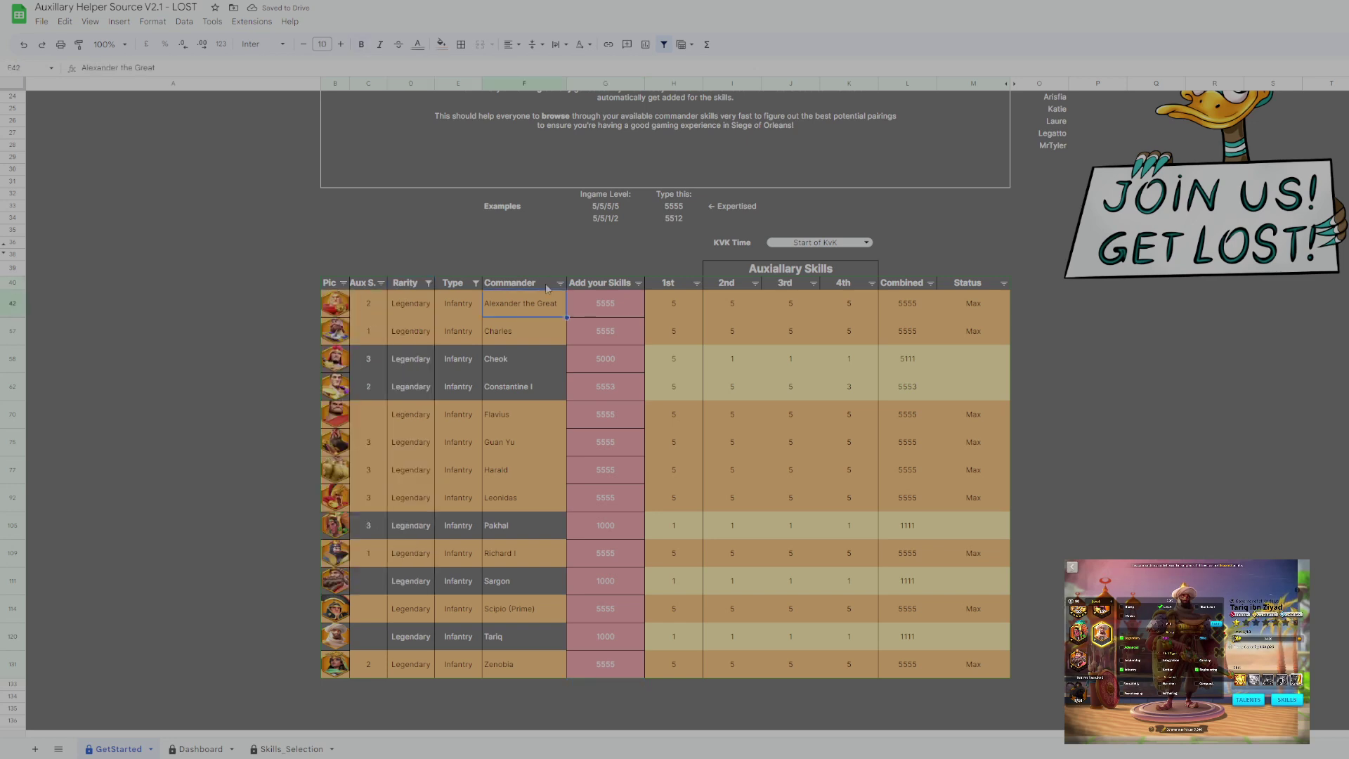
pyautogui.click(475, 283)
pyautogui.scroll(-3, 392, 511)
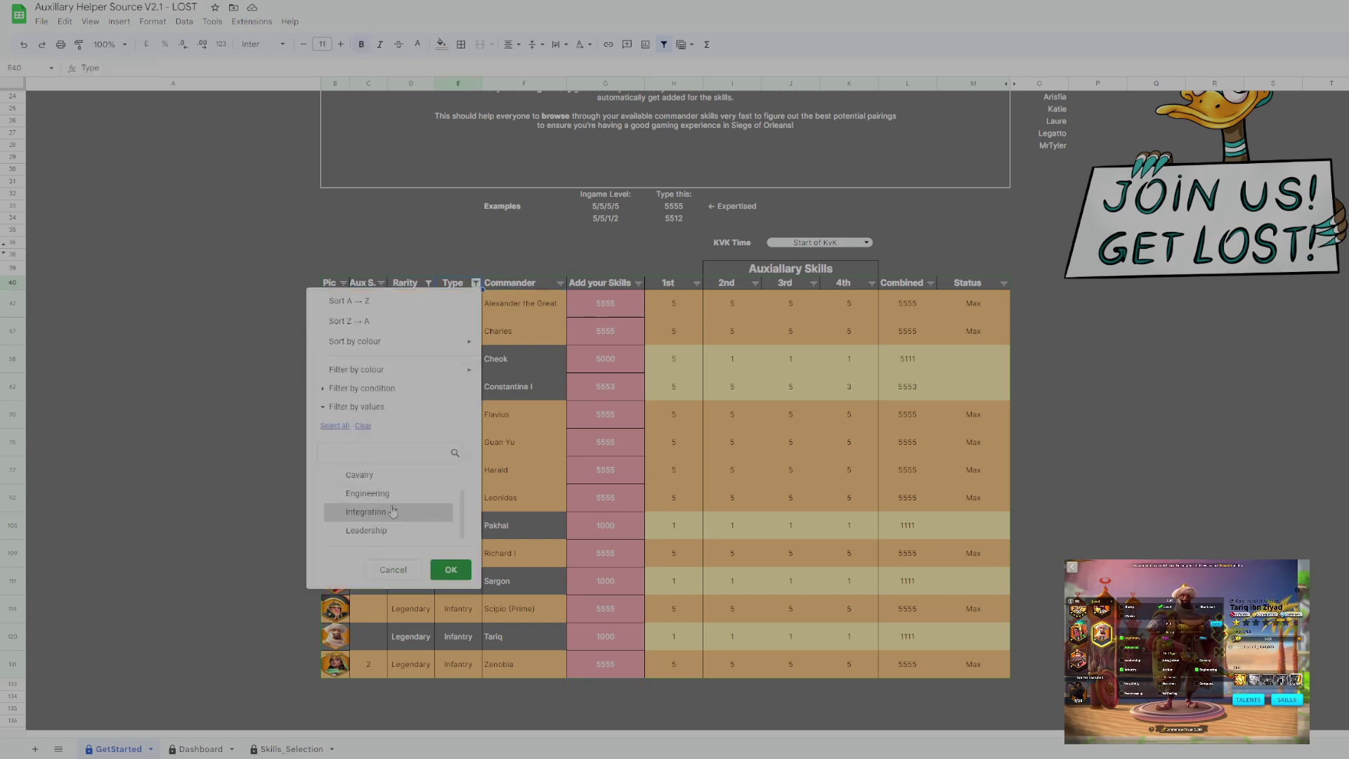
pyautogui.scroll(2, 404, 528)
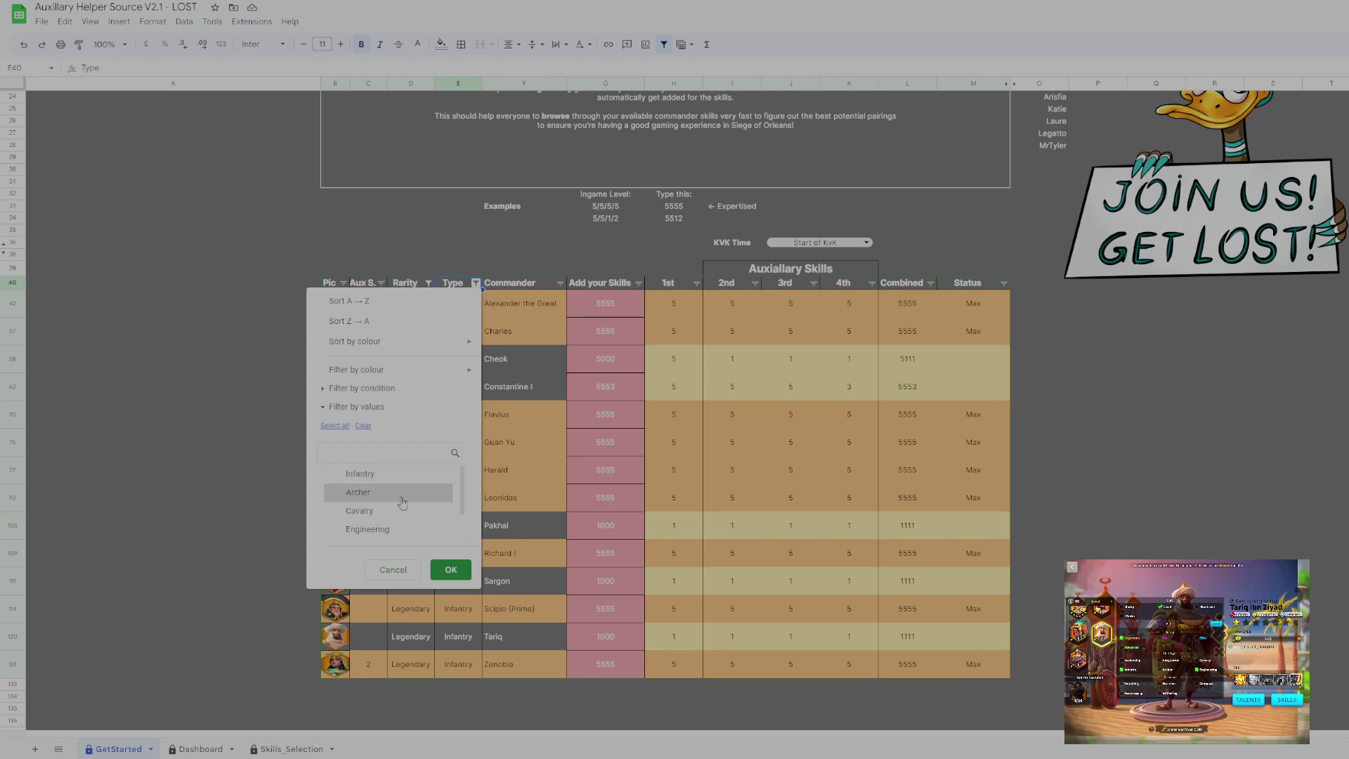
pyautogui.click(450, 569)
# Enter skill levels: Charlemagne 2111, Frederick I 5555, Hannibal 1000, Heraclius 1000, Julius Caesar 5555, Lu Bu 1000, Mehmed II 5555, Moctezuma 3000.
pyautogui.click(616, 326)
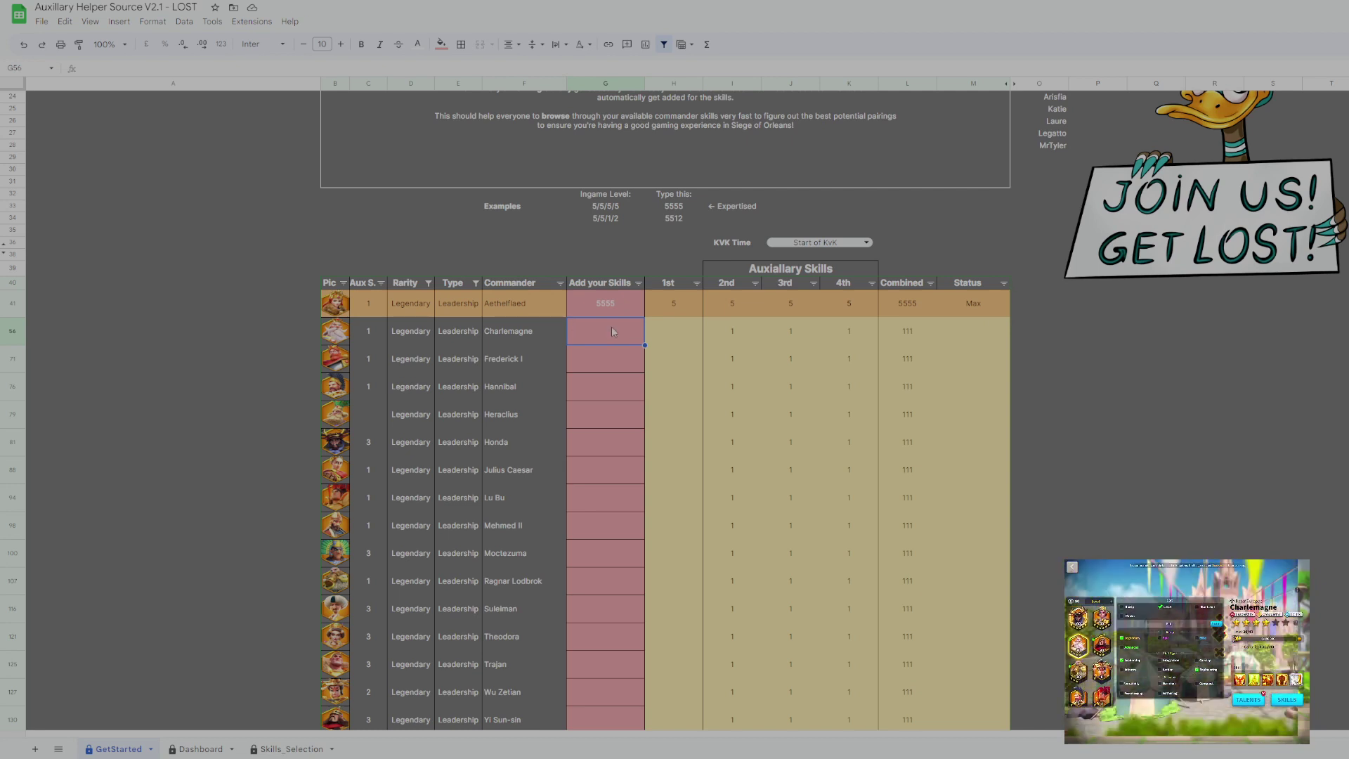
pyautogui.write('2111')
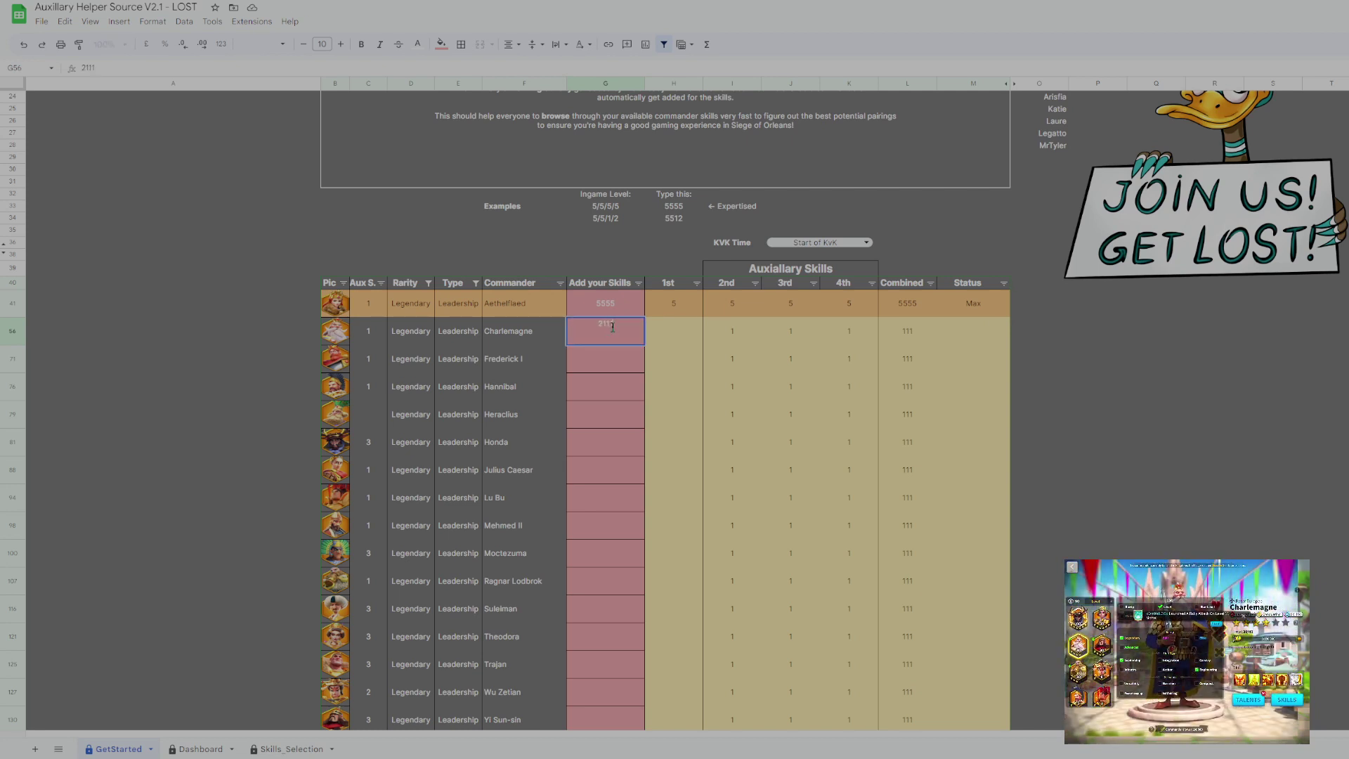
pyautogui.press('Return')
pyautogui.write('5555')
pyautogui.press('Return')
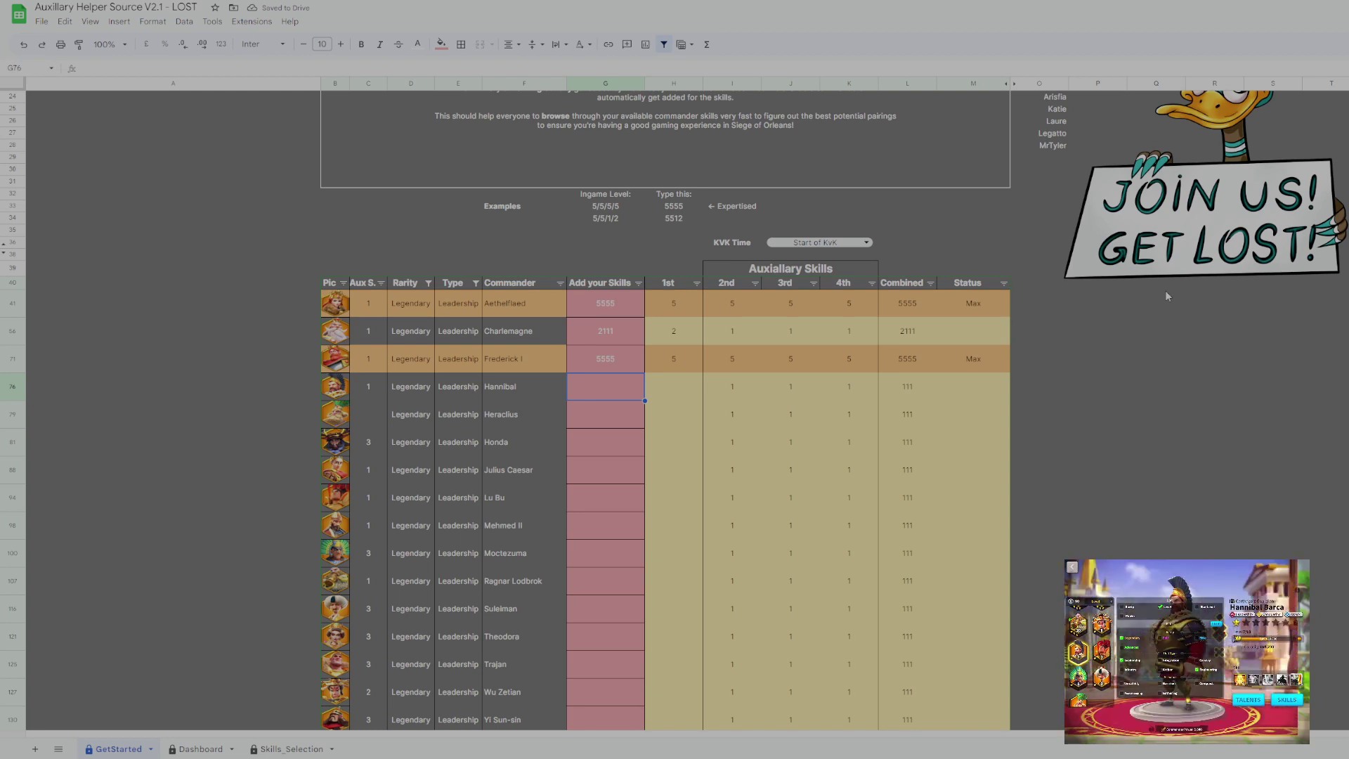
pyautogui.write('1000')
pyautogui.press('Return')
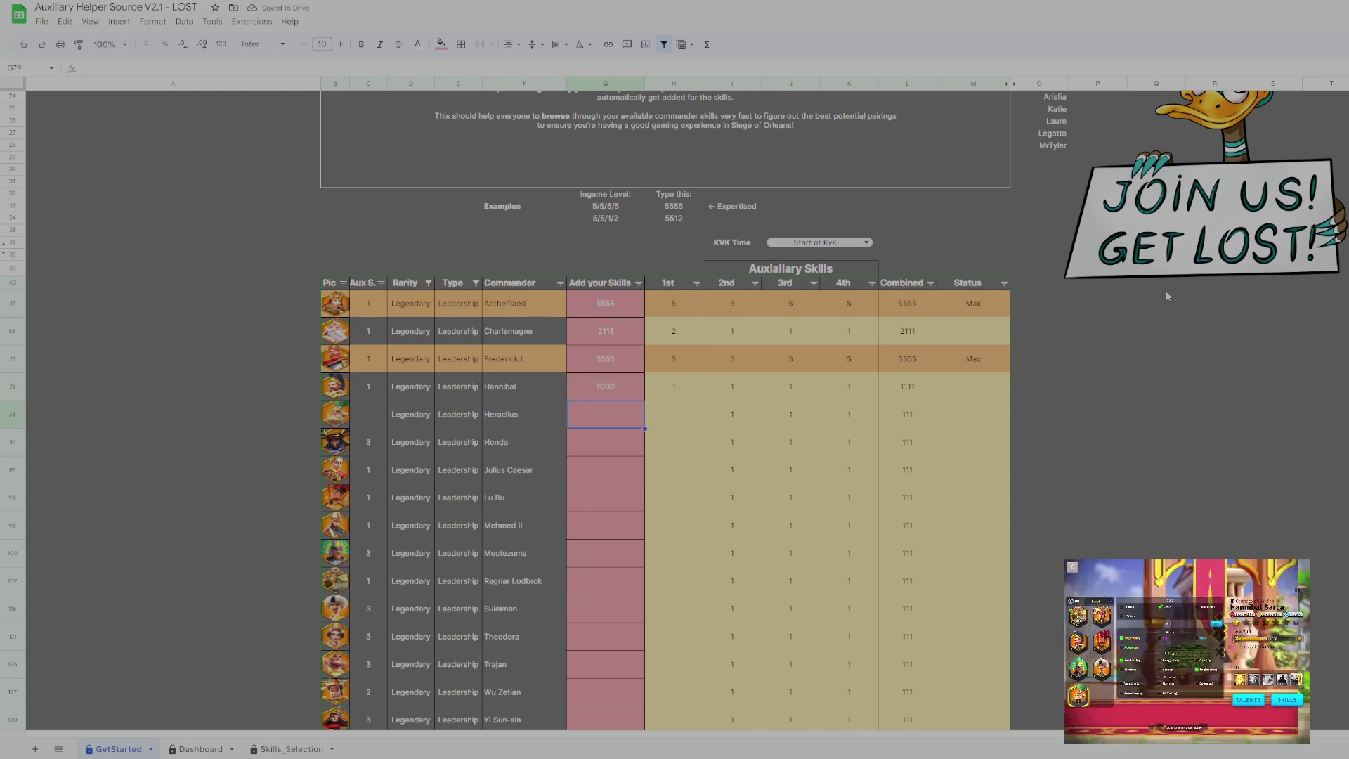
pyautogui.write('1000')
pyautogui.press('Return')
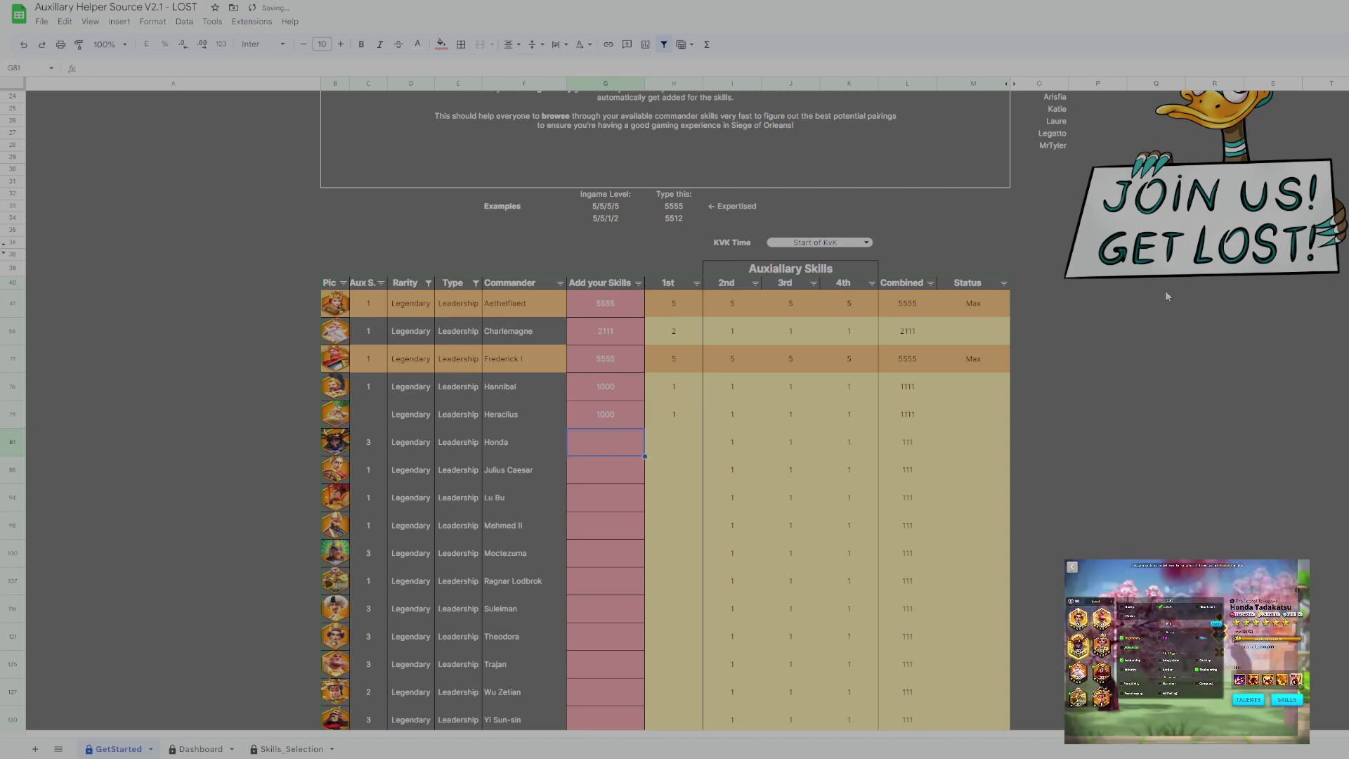
pyautogui.write('5555')
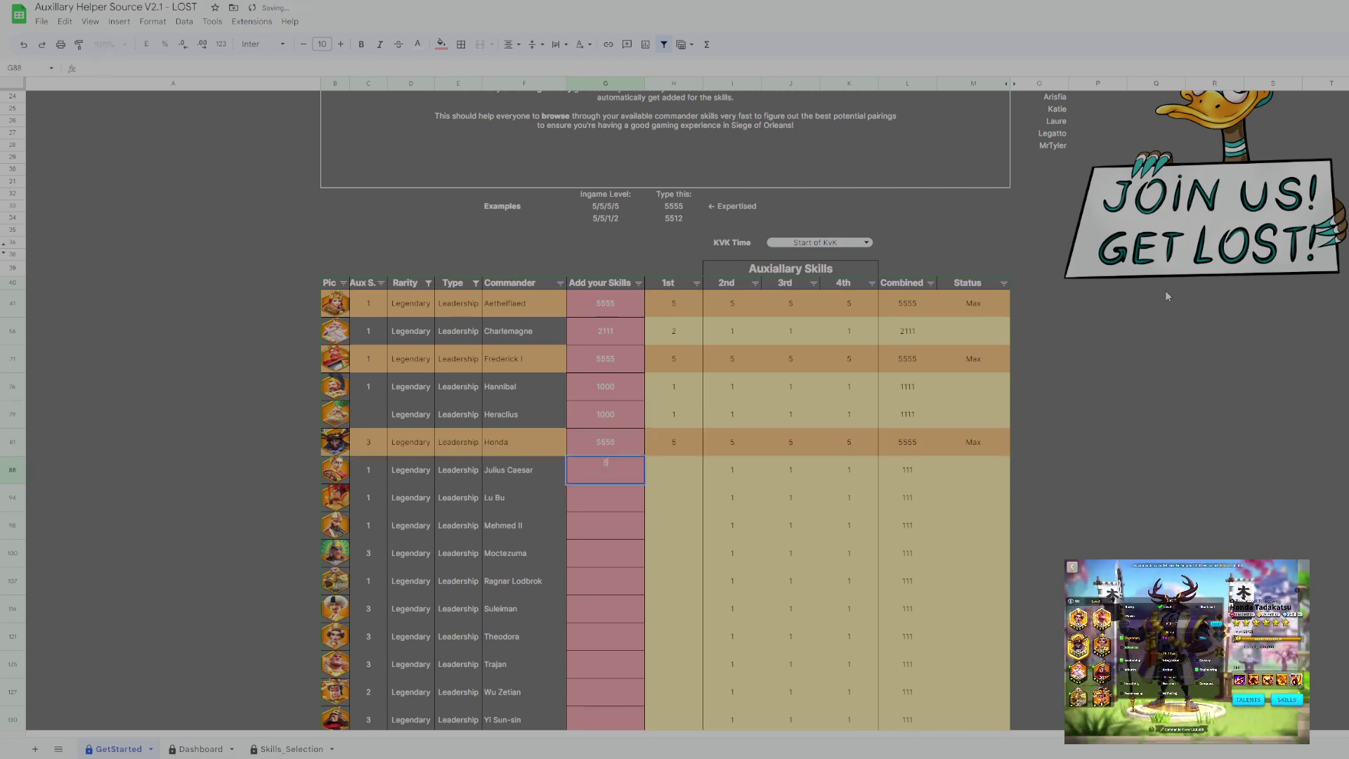
pyautogui.press('Return')
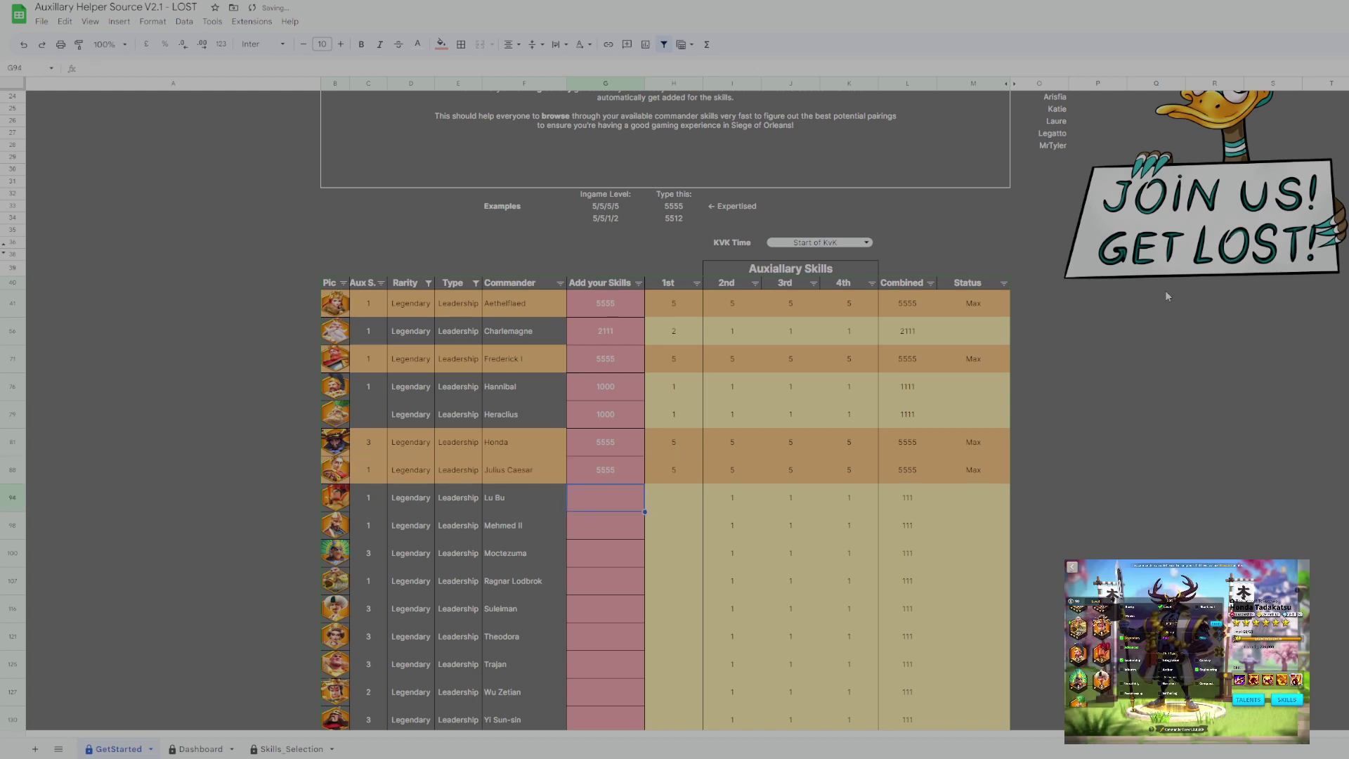
pyautogui.write('1000')
pyautogui.press('Return')
pyautogui.write('5555')
pyautogui.press('Return')
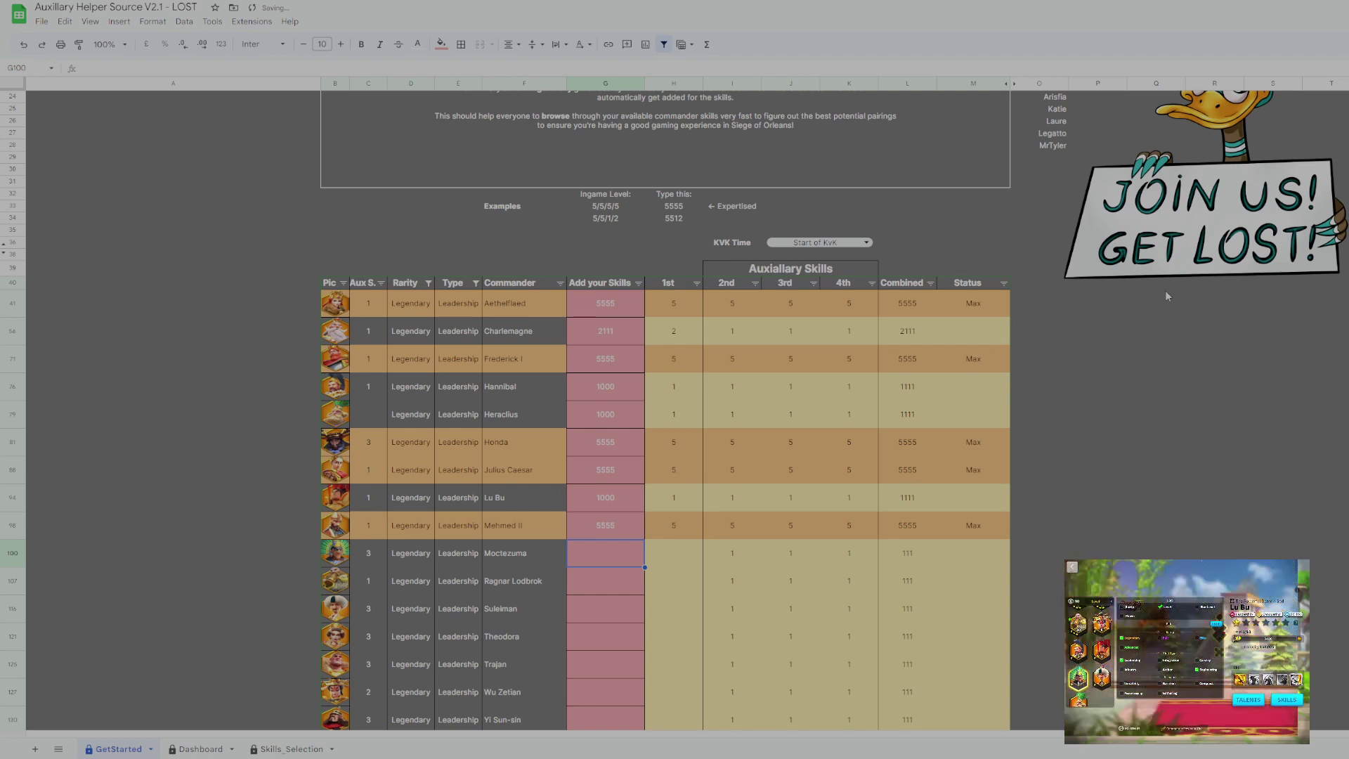
pyautogui.write('3000')
pyautogui.press('Return')
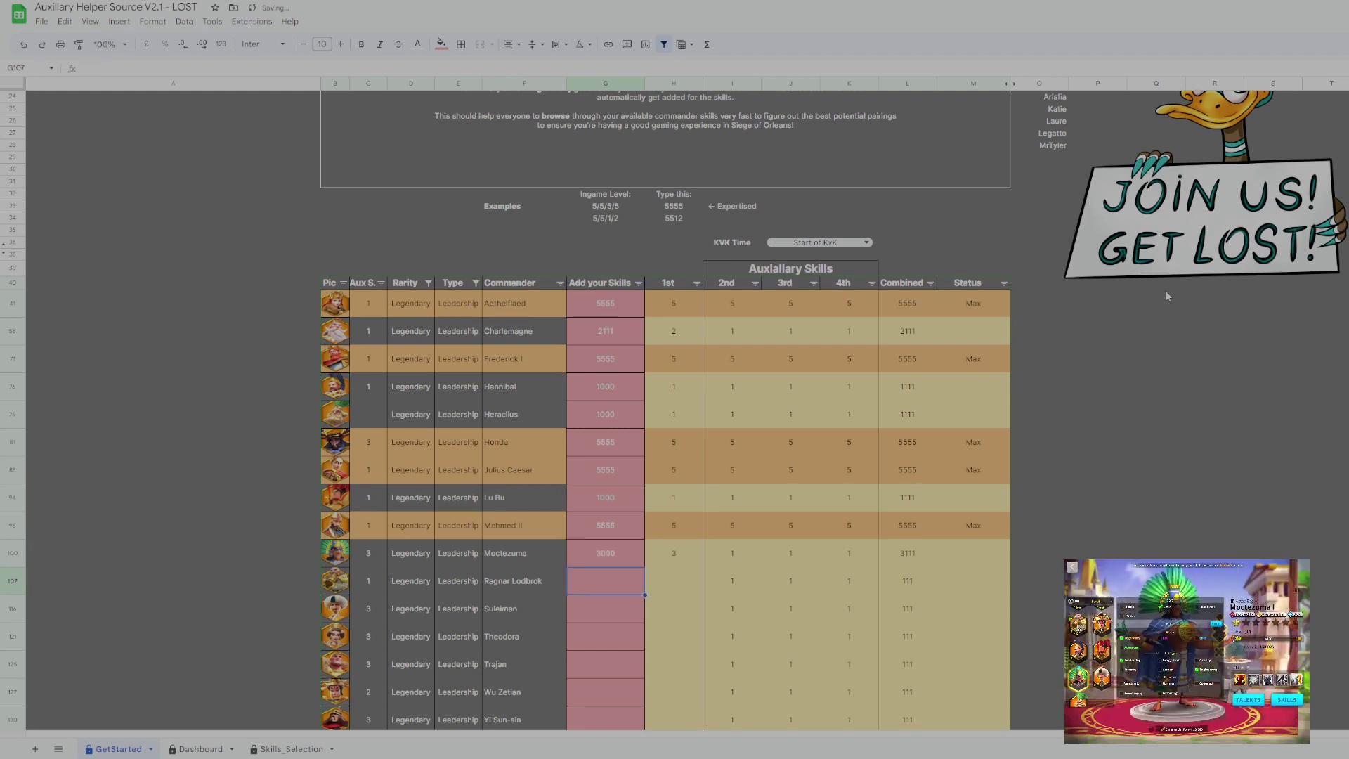
# Enter skill levels: Ragnar Lodbrok 5540, Suleiman 1000, Theodora 5555, Trajan 5555, Wu Zetian 5000, Yi Sun-sin 3511.
pyautogui.write('534')
pyautogui.press('BackSpace')
pyautogui.write('554')
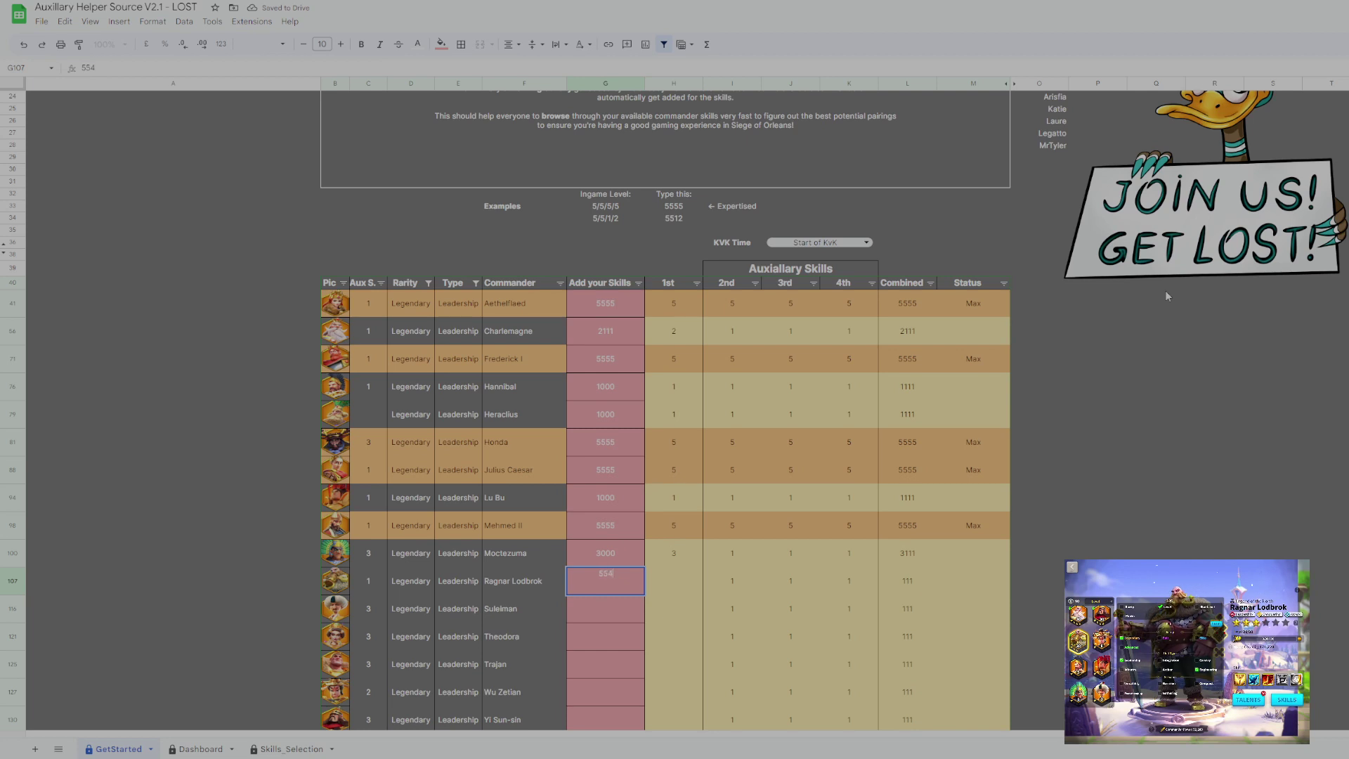
pyautogui.write('1')
pyautogui.press('BackSpace')
pyautogui.write('0')
pyautogui.press('Return')
pyautogui.write('1000')
pyautogui.press('Return')
pyautogui.write('5555')
pyautogui.press('Return')
pyautogui.write('5555')
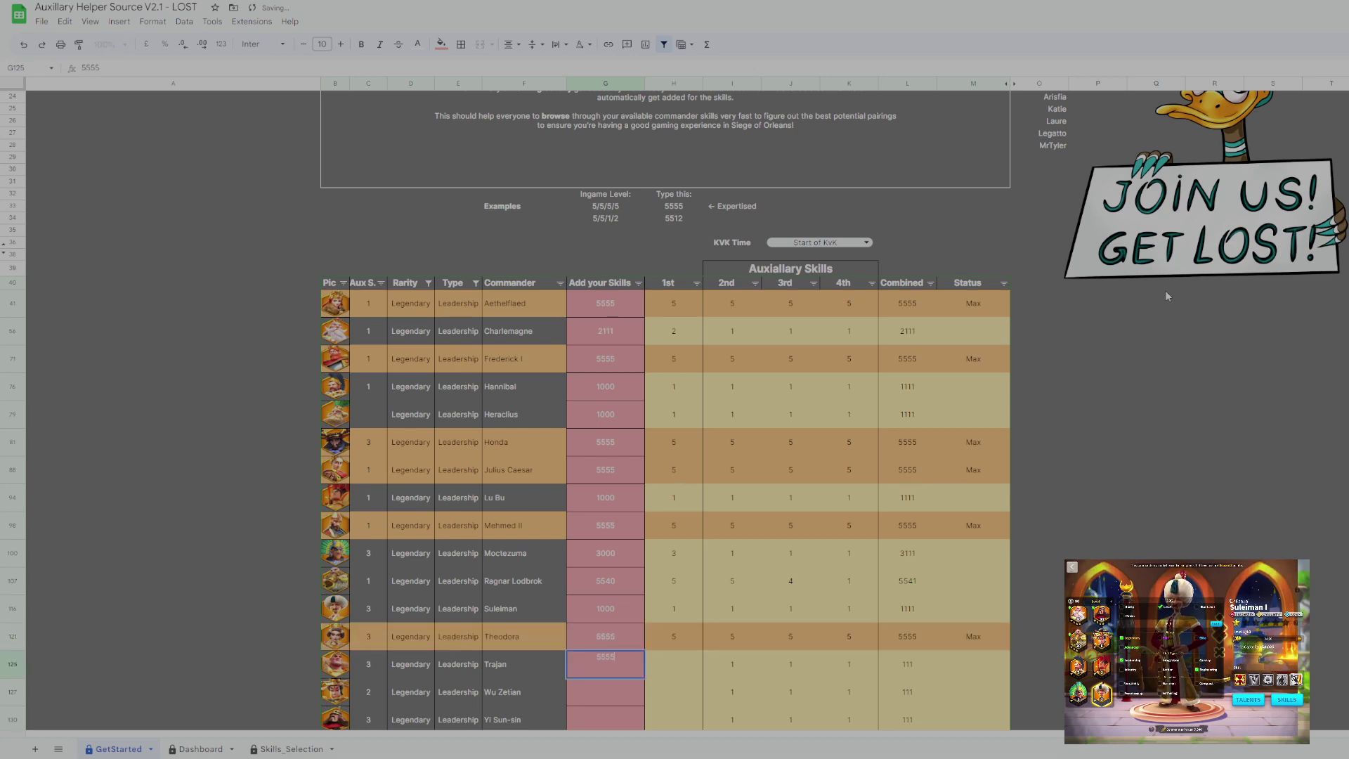
pyautogui.press('Return')
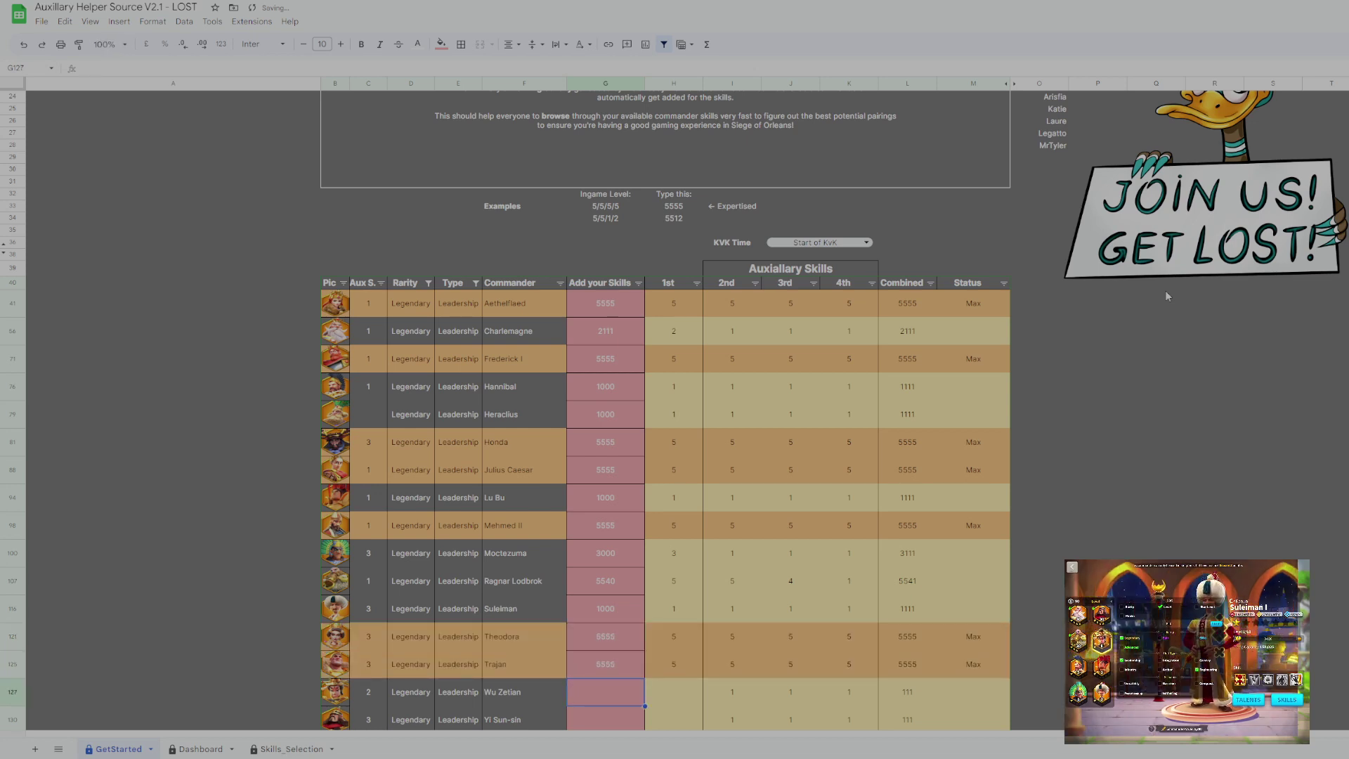
pyautogui.write('5000')
pyautogui.press('Return')
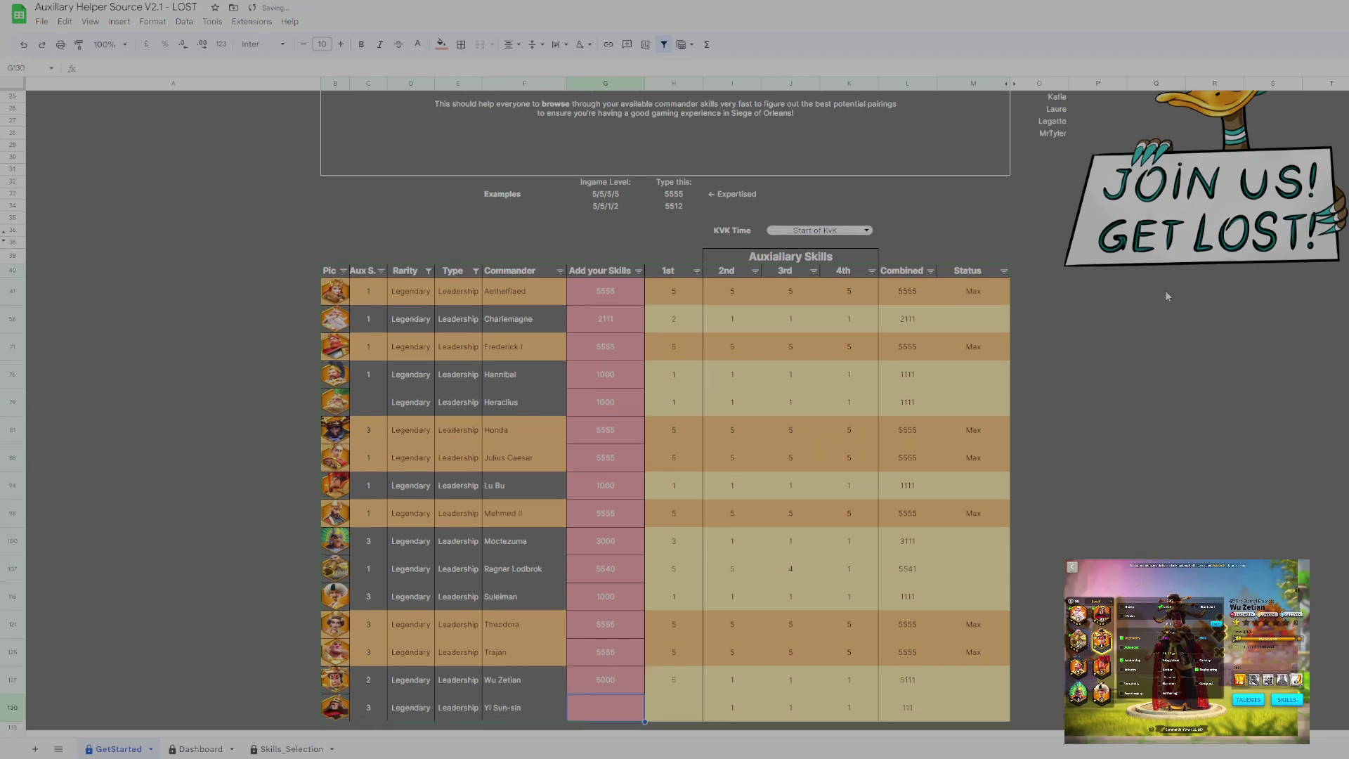
pyautogui.write('3511')
pyautogui.press('Return')
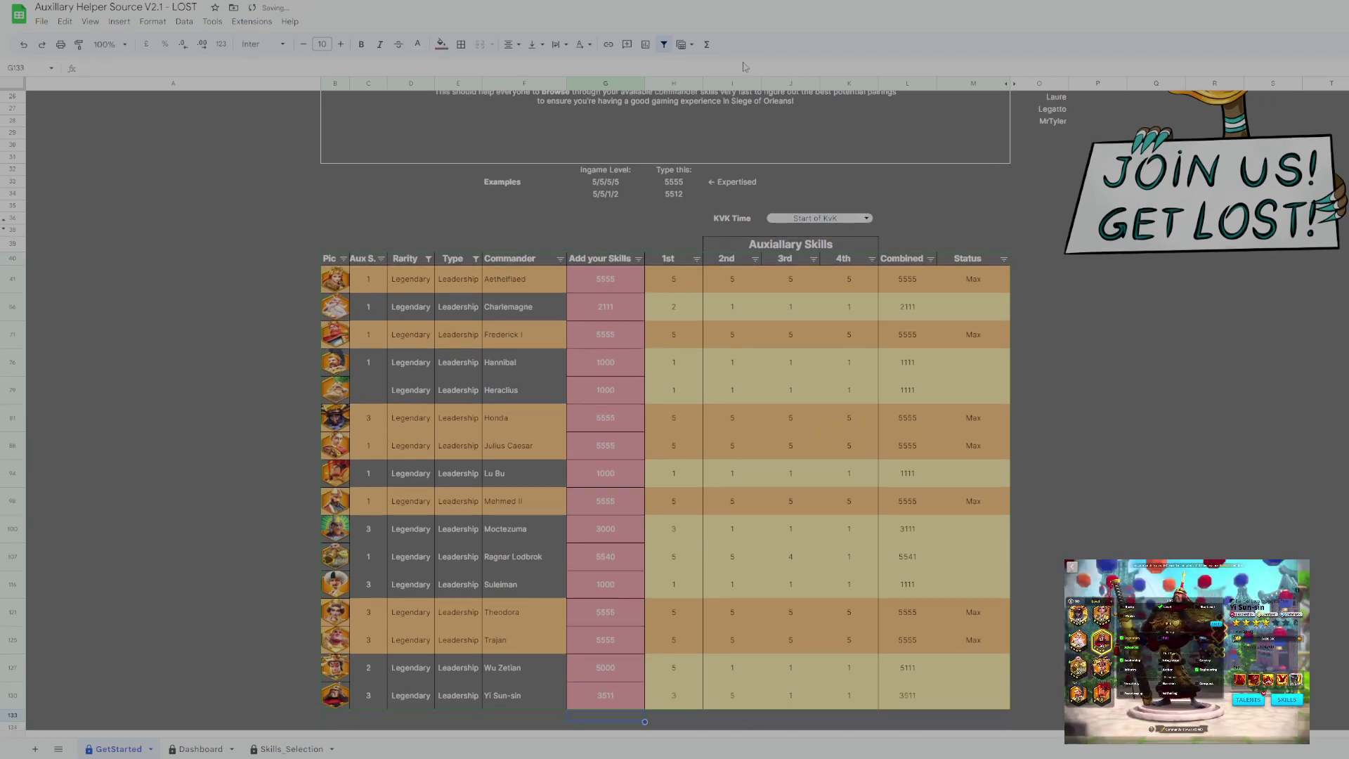
# Change the Type filter to show only Integration commanders.
pyautogui.click(475, 258)
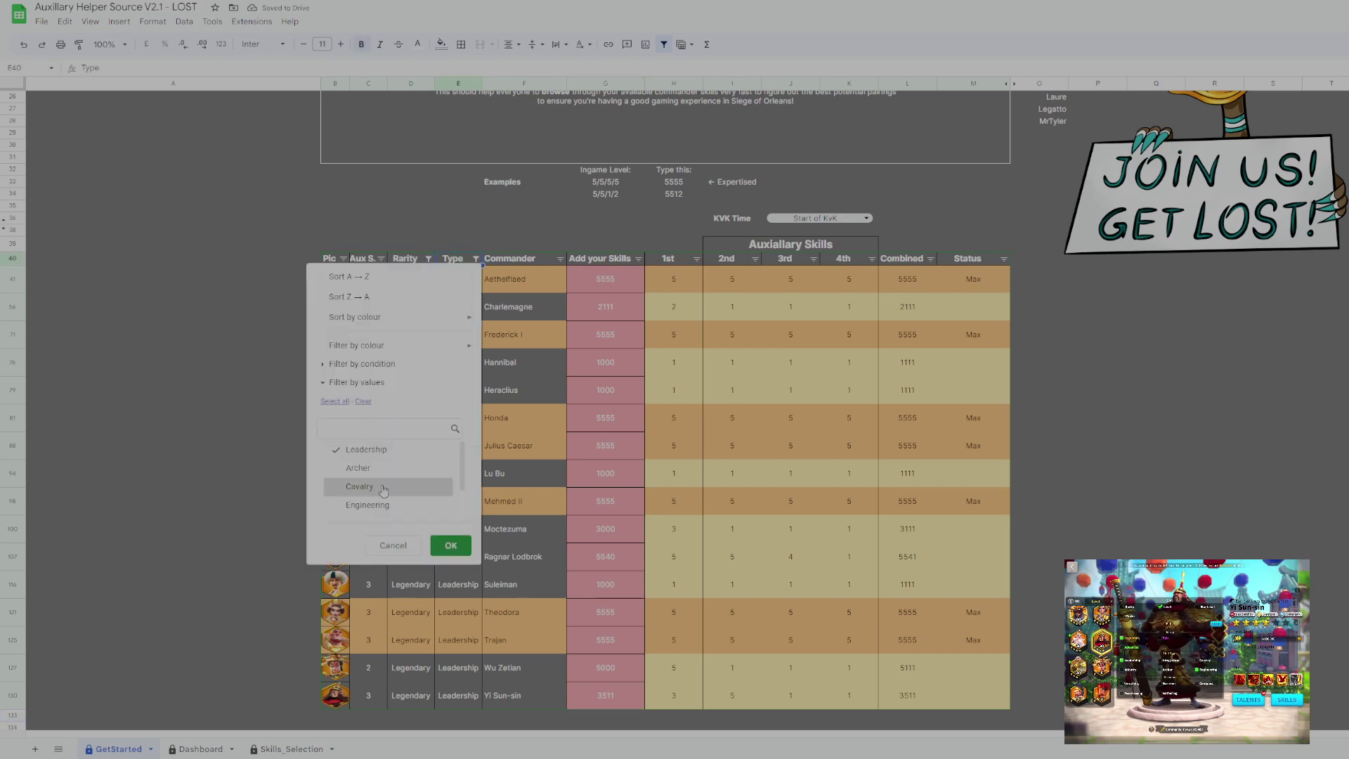
pyautogui.scroll(2, 382, 487)
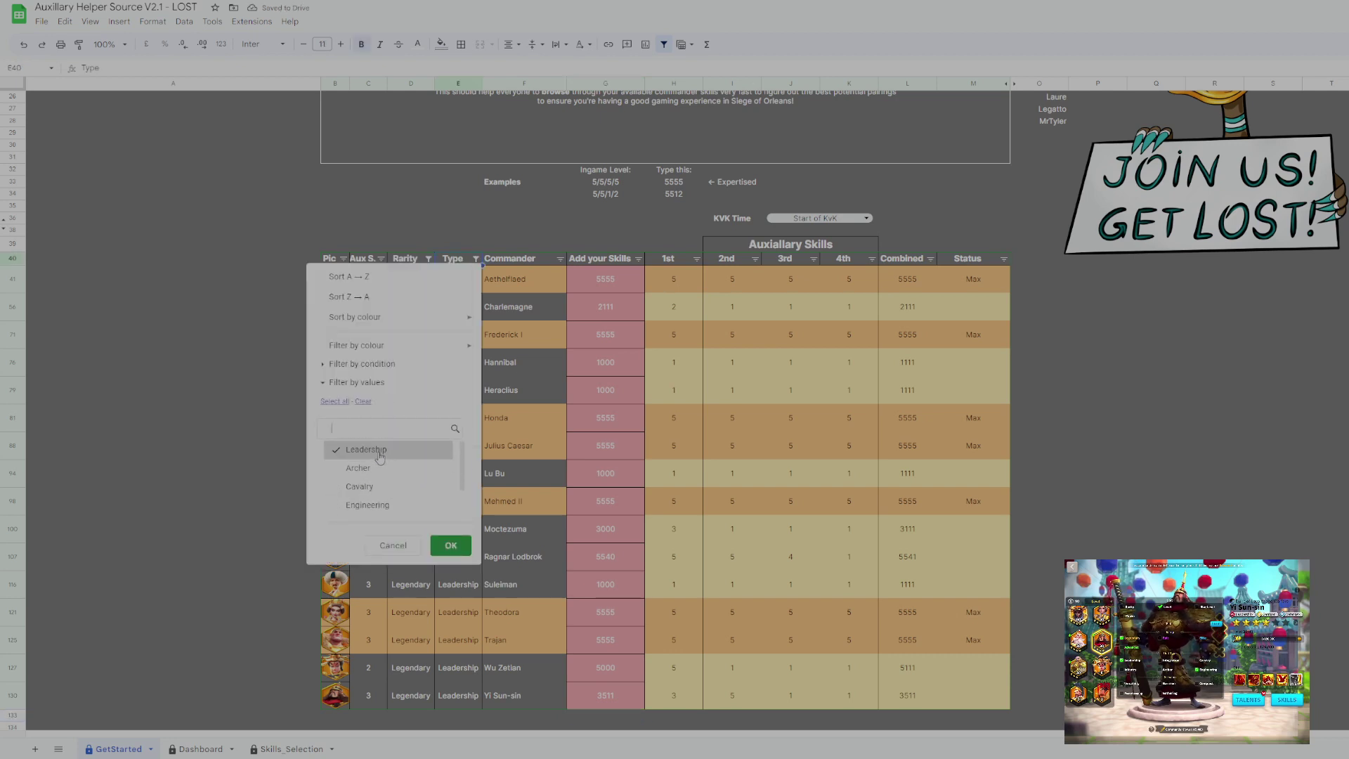
pyautogui.click(456, 544)
# Enter skill levels Cleopatra 5555, Ishida 5555 and Mulan 5534.
pyautogui.click(632, 284)
pyautogui.write('5555')
pyautogui.press('Return')
pyautogui.write('5555')
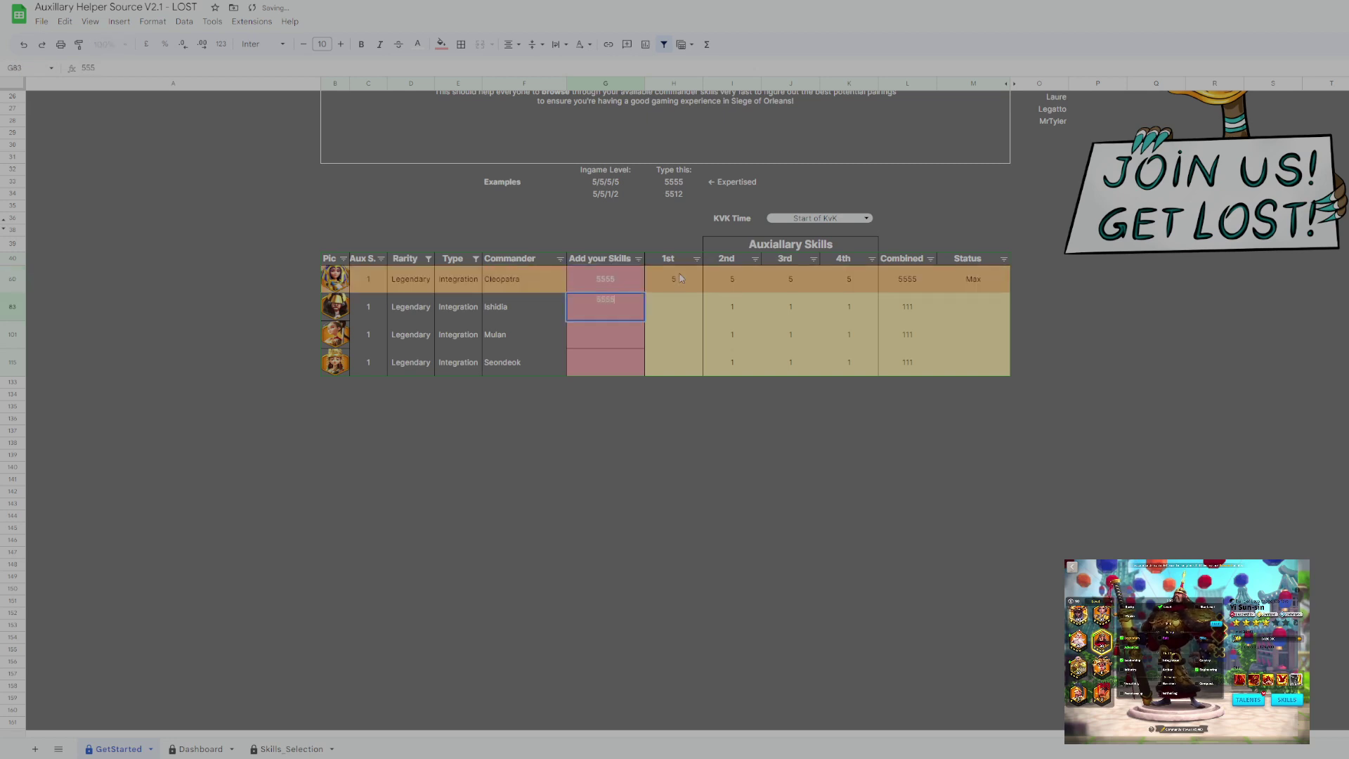
pyautogui.press('Return')
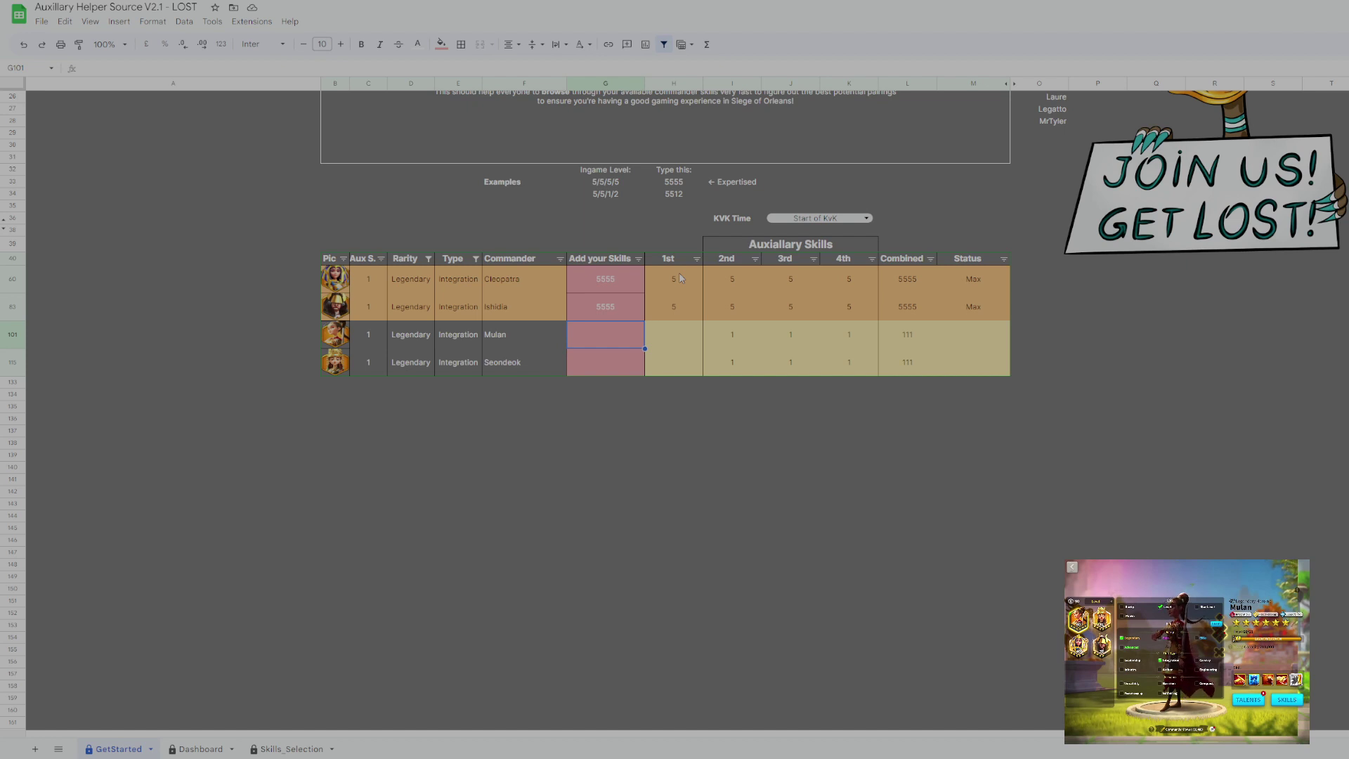
pyautogui.write('5534')
pyautogui.press('Return')
# Enter Seondeok's skill levels as 5555.
pyautogui.write('5555')
pyautogui.click(638, 259)
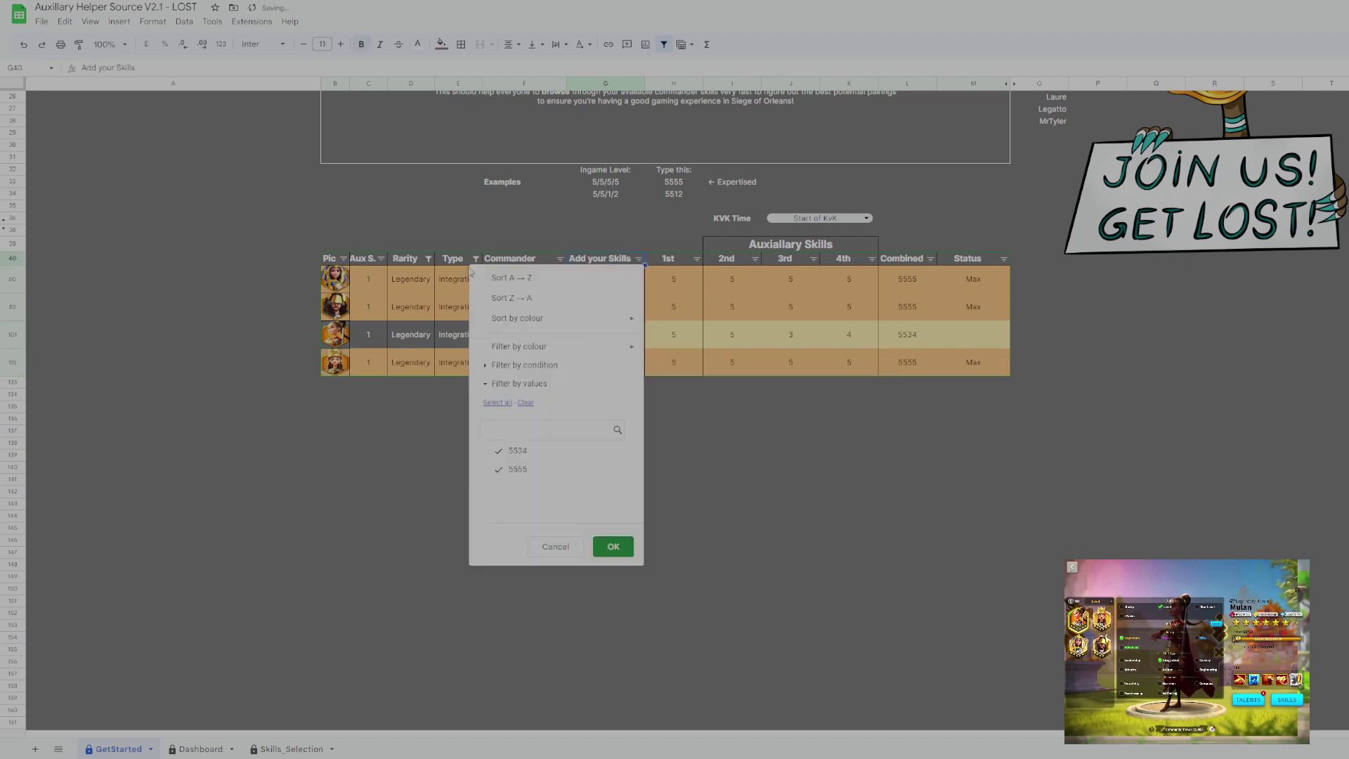
pyautogui.press('Escape')
pyautogui.press('Left')
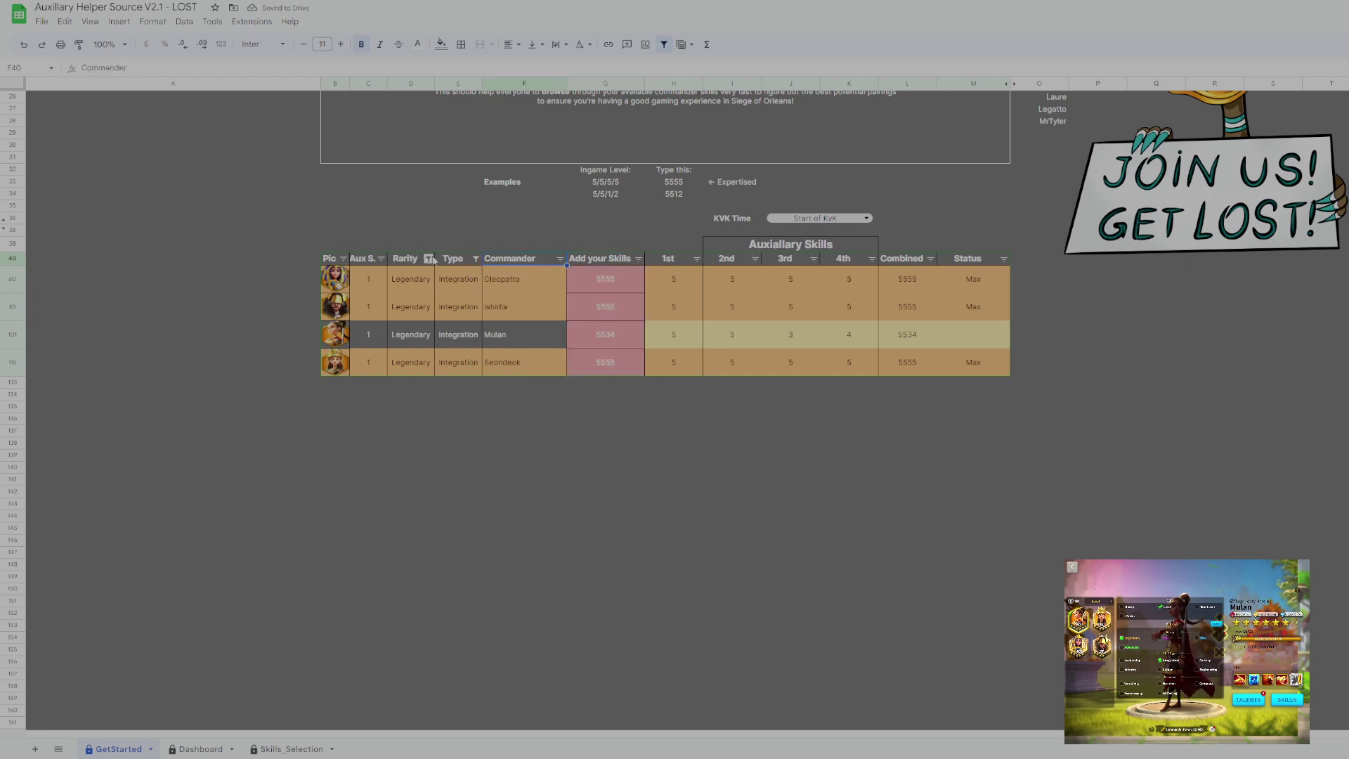
# Select all values in the Type and Rarity filters so every commander shows again.
pyautogui.click(476, 258)
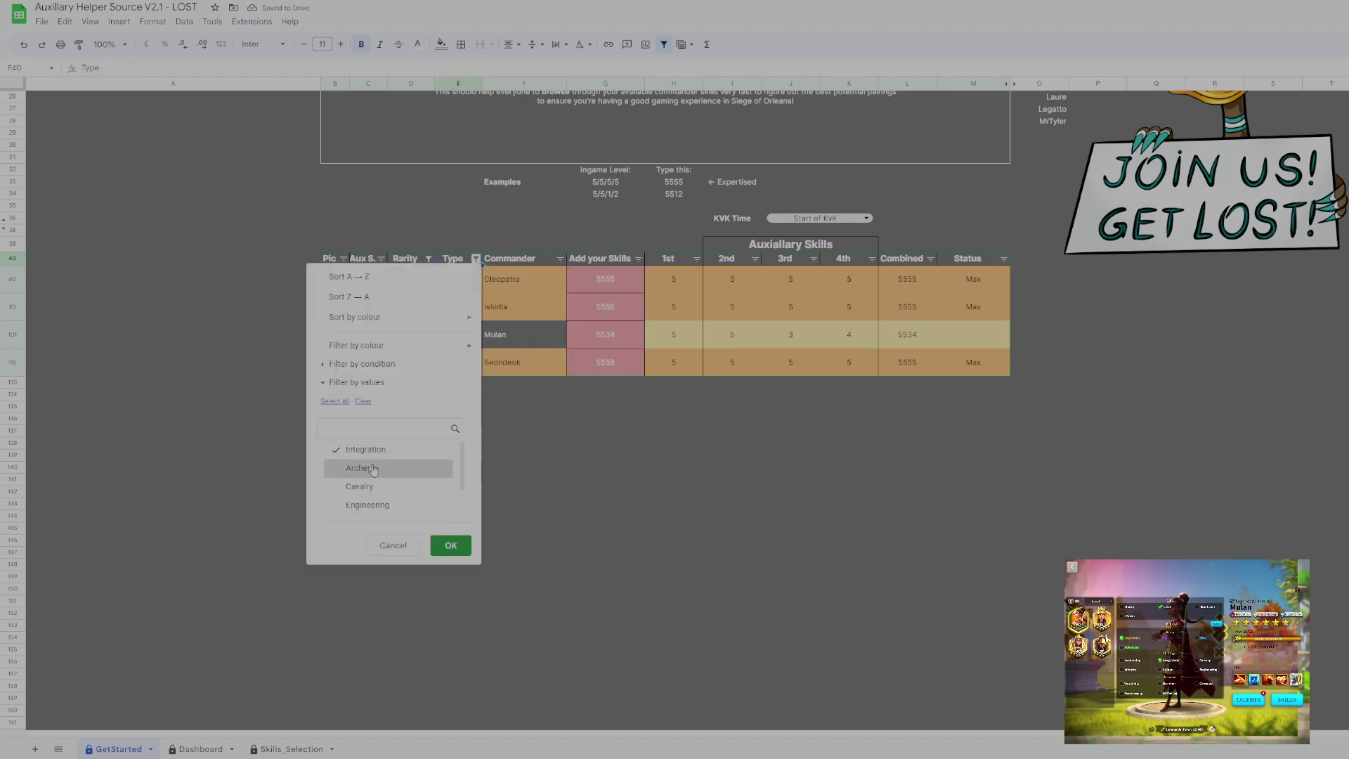
pyautogui.click(334, 401)
pyautogui.click(451, 545)
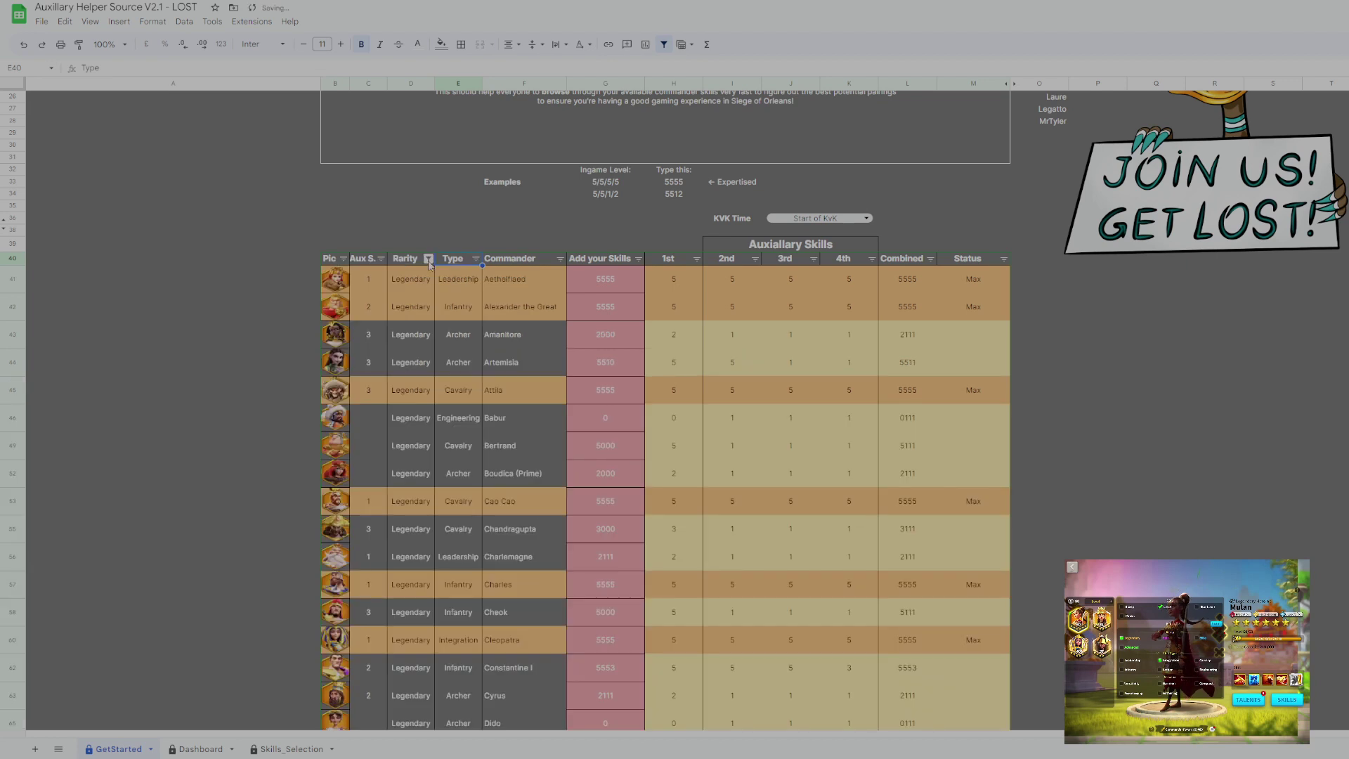
pyautogui.click(428, 258)
pyautogui.click(287, 401)
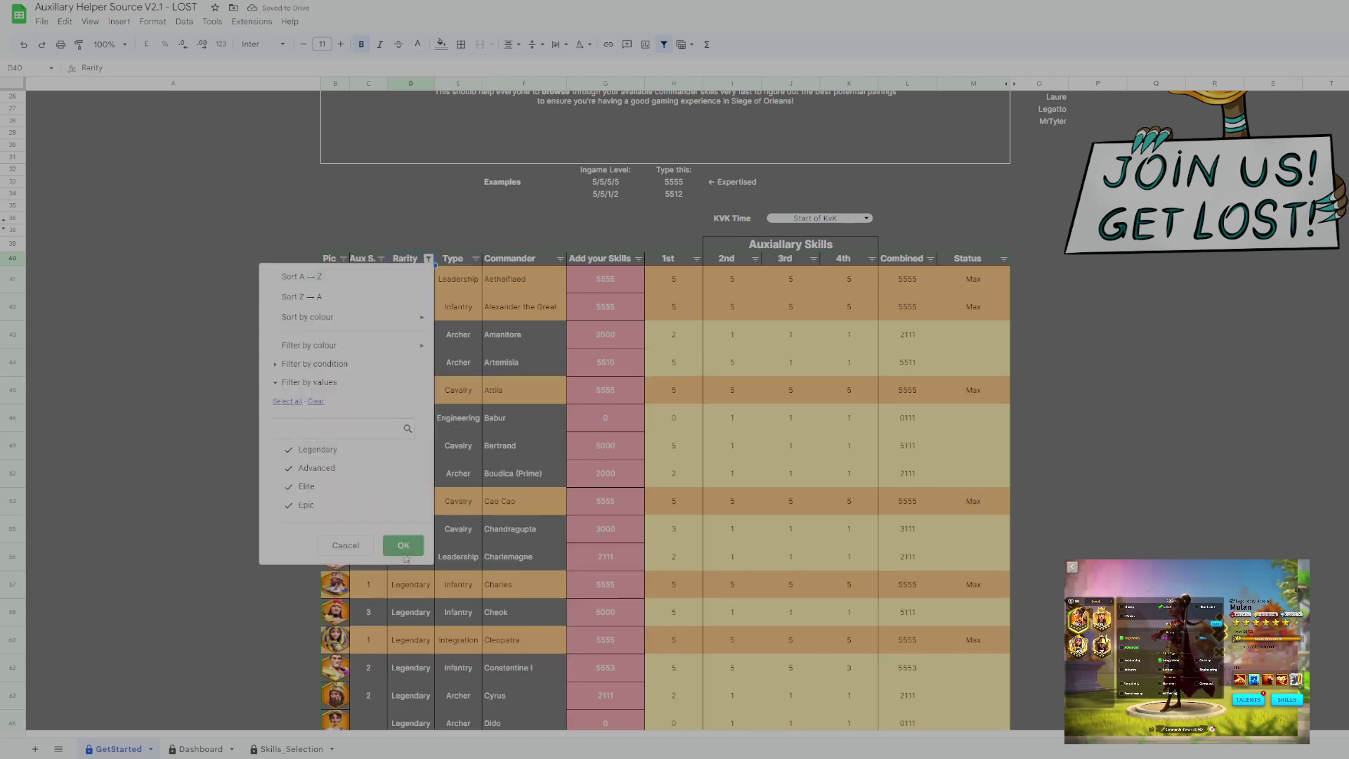
pyautogui.click(403, 545)
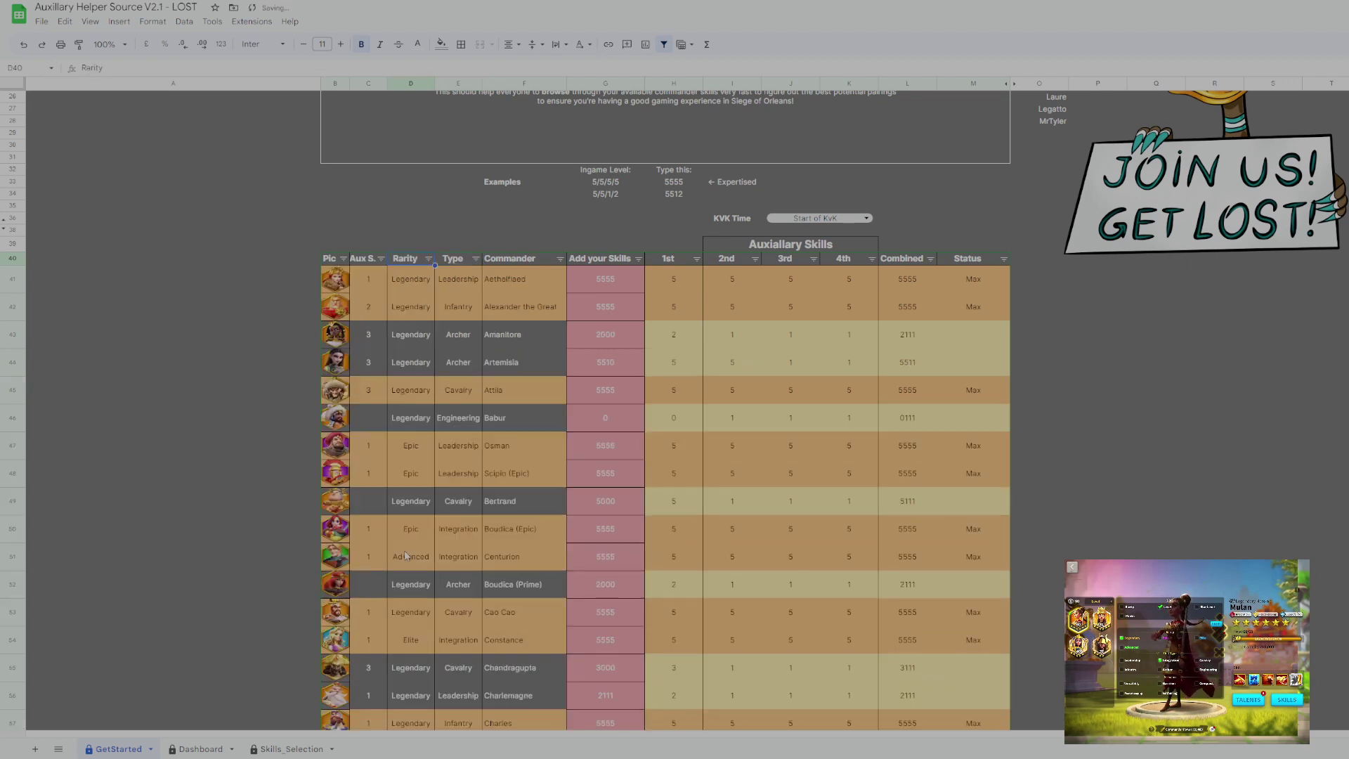
pyautogui.click(560, 259)
pyautogui.click(595, 287)
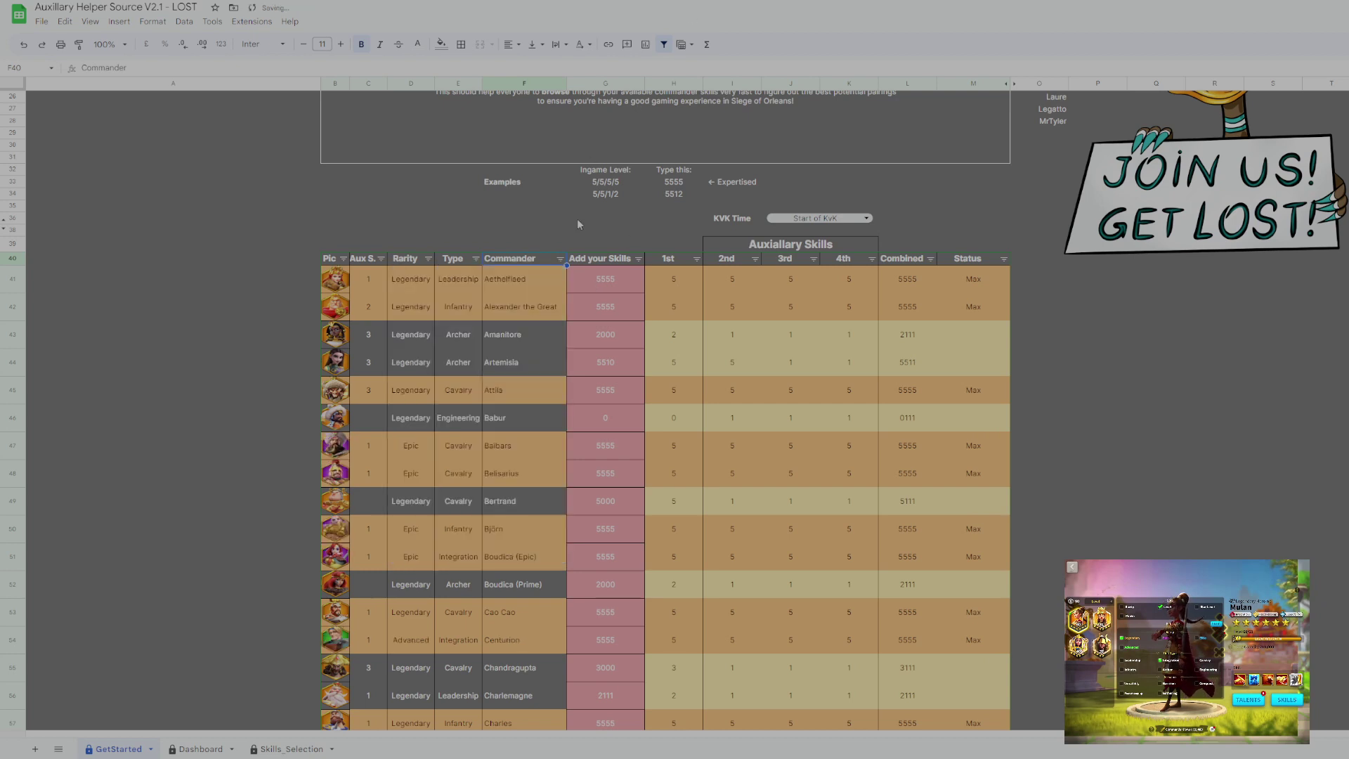
pyautogui.scroll(3, 673, 349)
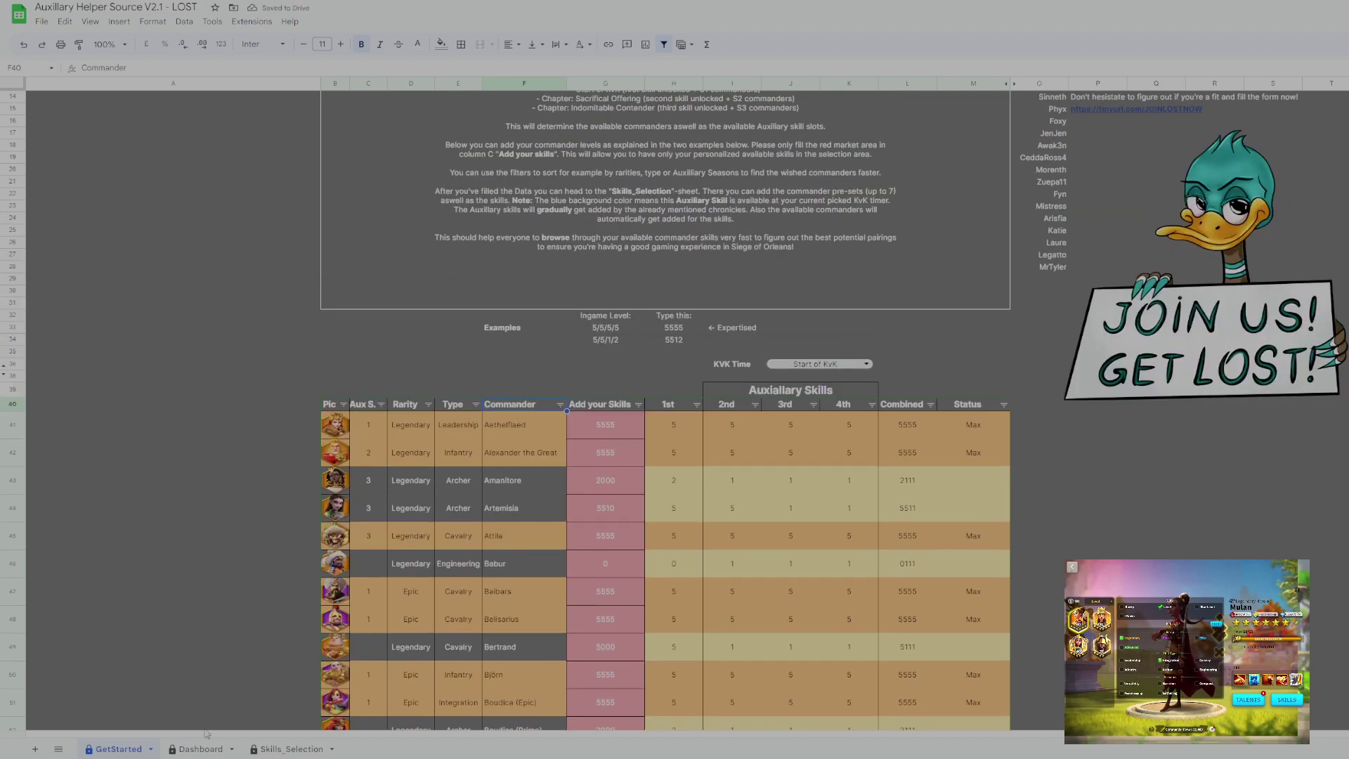
# Scroll through the Dashboard's commander skill rating table to review the ratings.
pyautogui.click(213, 748)
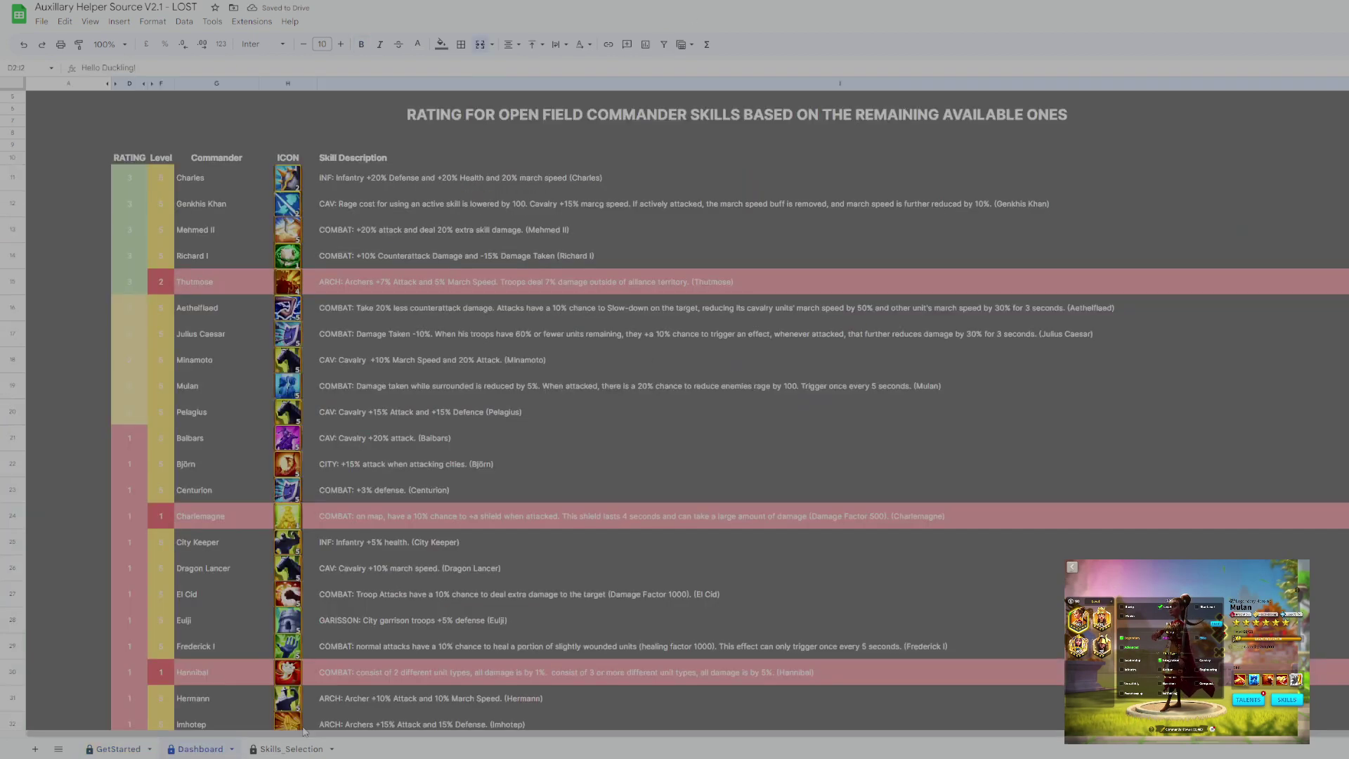
pyautogui.scroll(3, 316, 710)
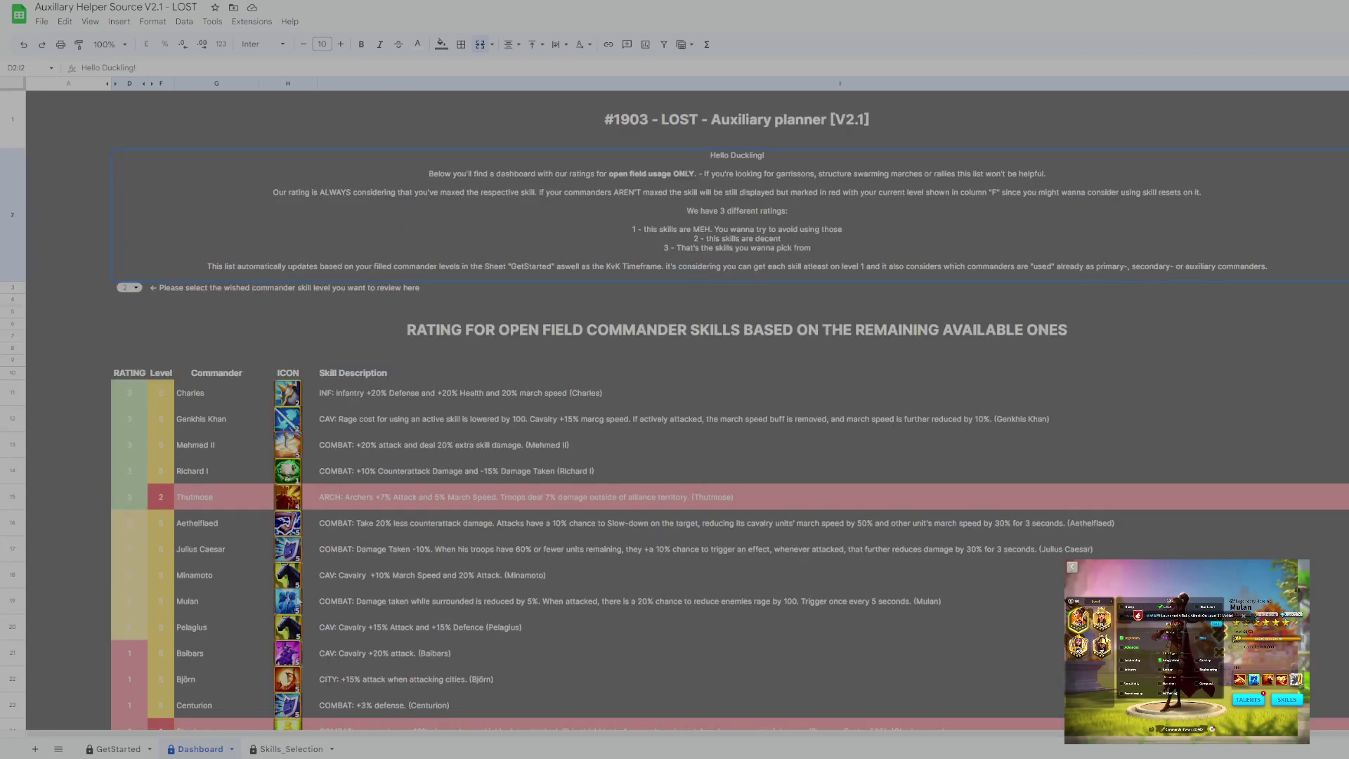
pyautogui.click(285, 748)
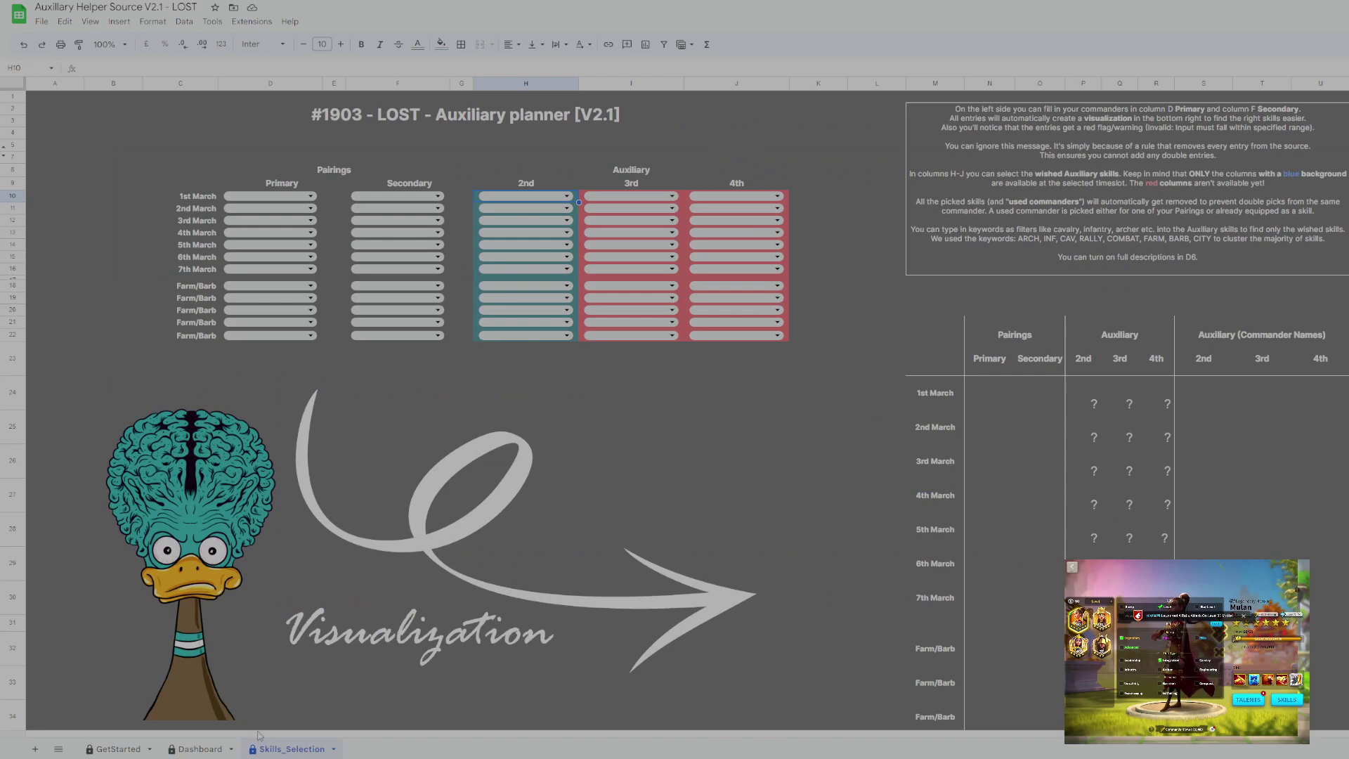
pyautogui.click(200, 749)
pyautogui.scroll(-5, 475, 386)
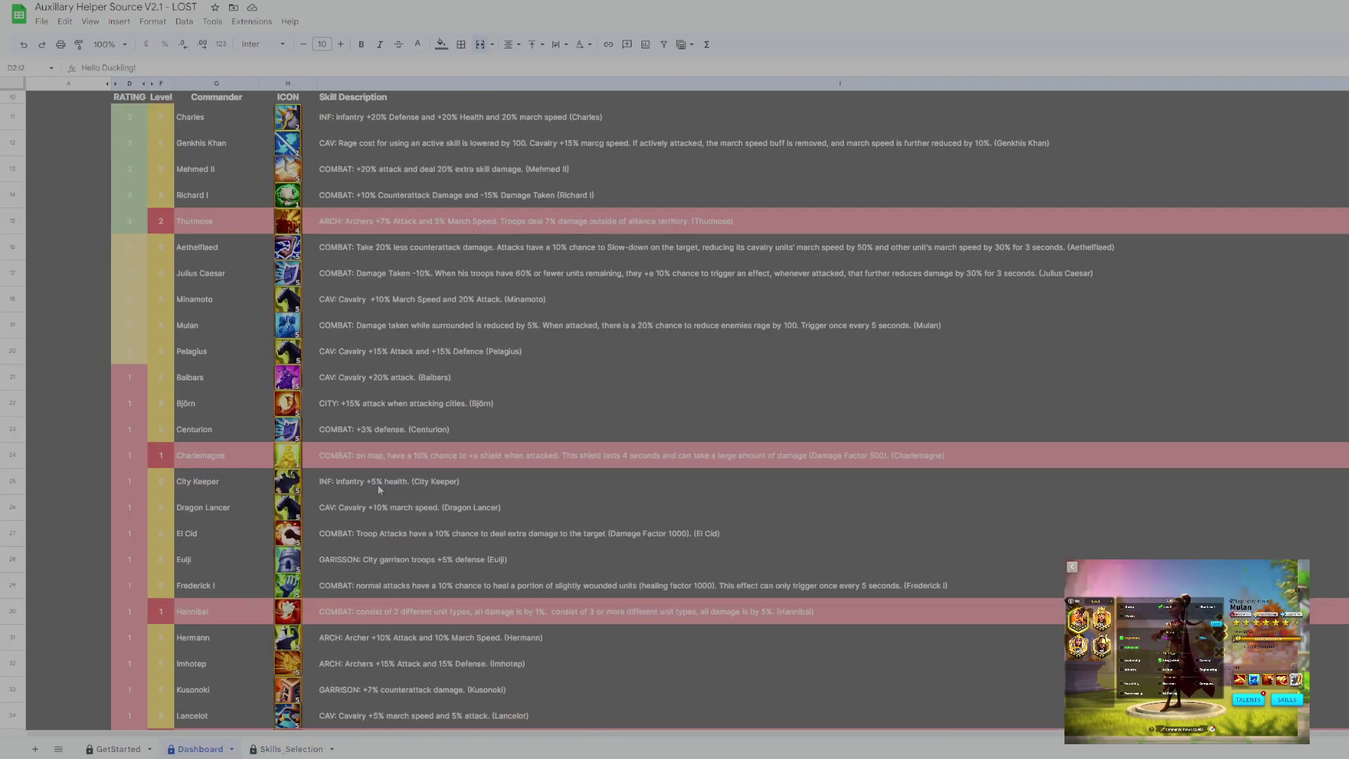
pyautogui.scroll(1, 419, 507)
pyautogui.scroll(3, 349, 320)
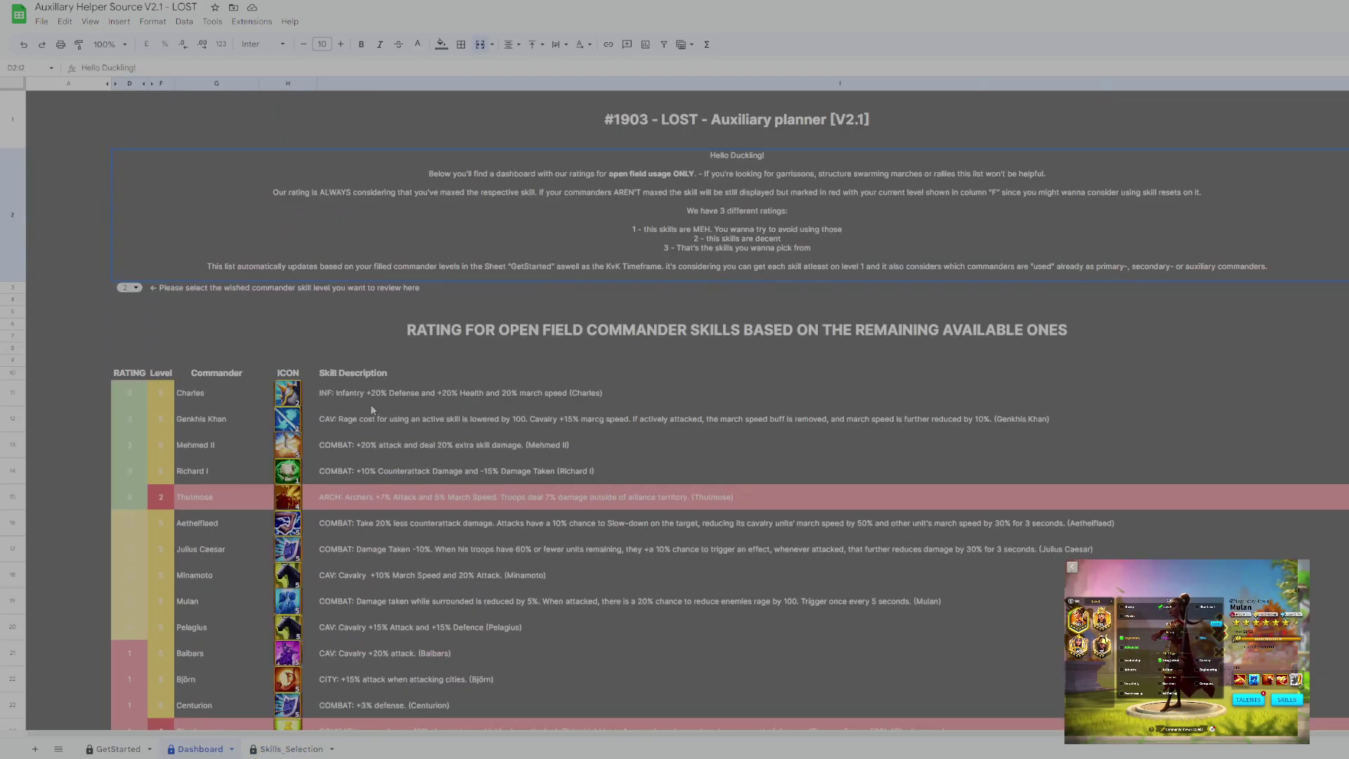
pyautogui.scroll(-3, 455, 395)
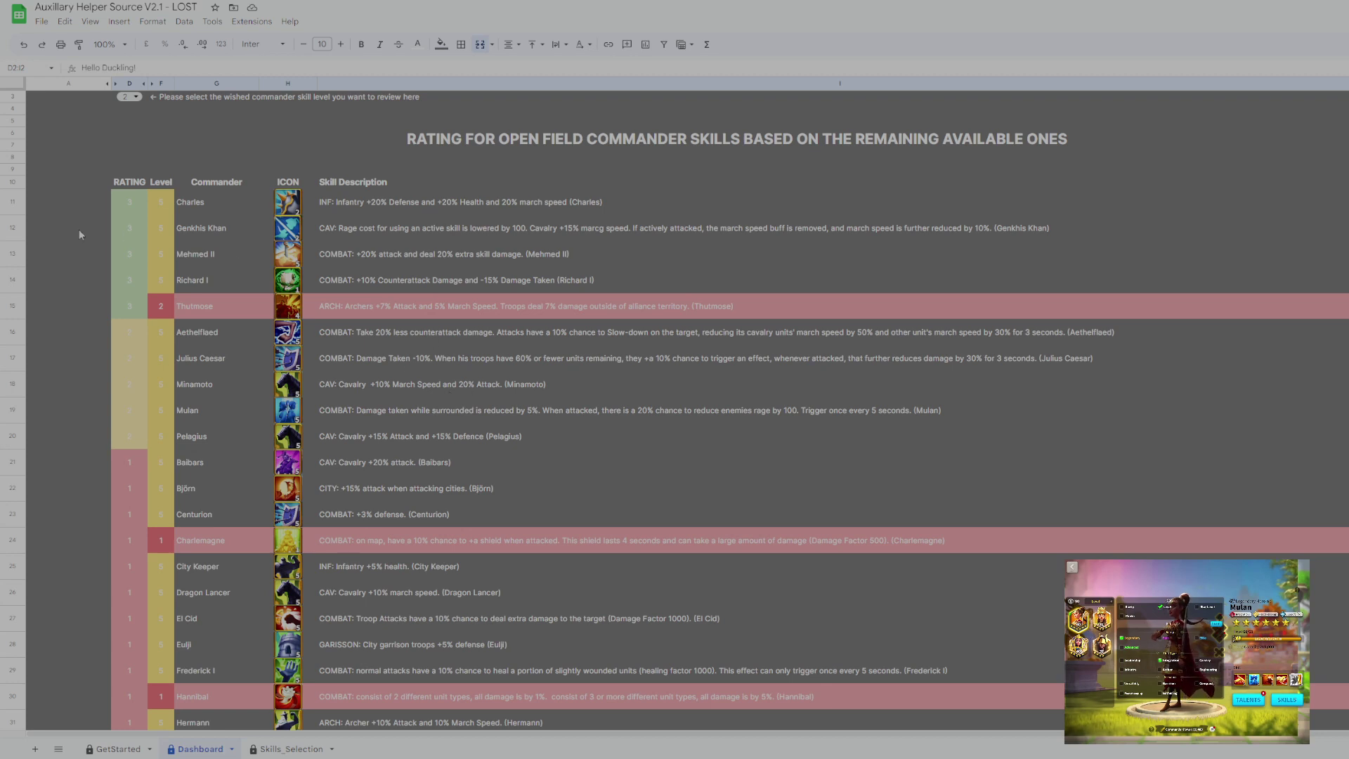
pyautogui.scroll(2, 604, 322)
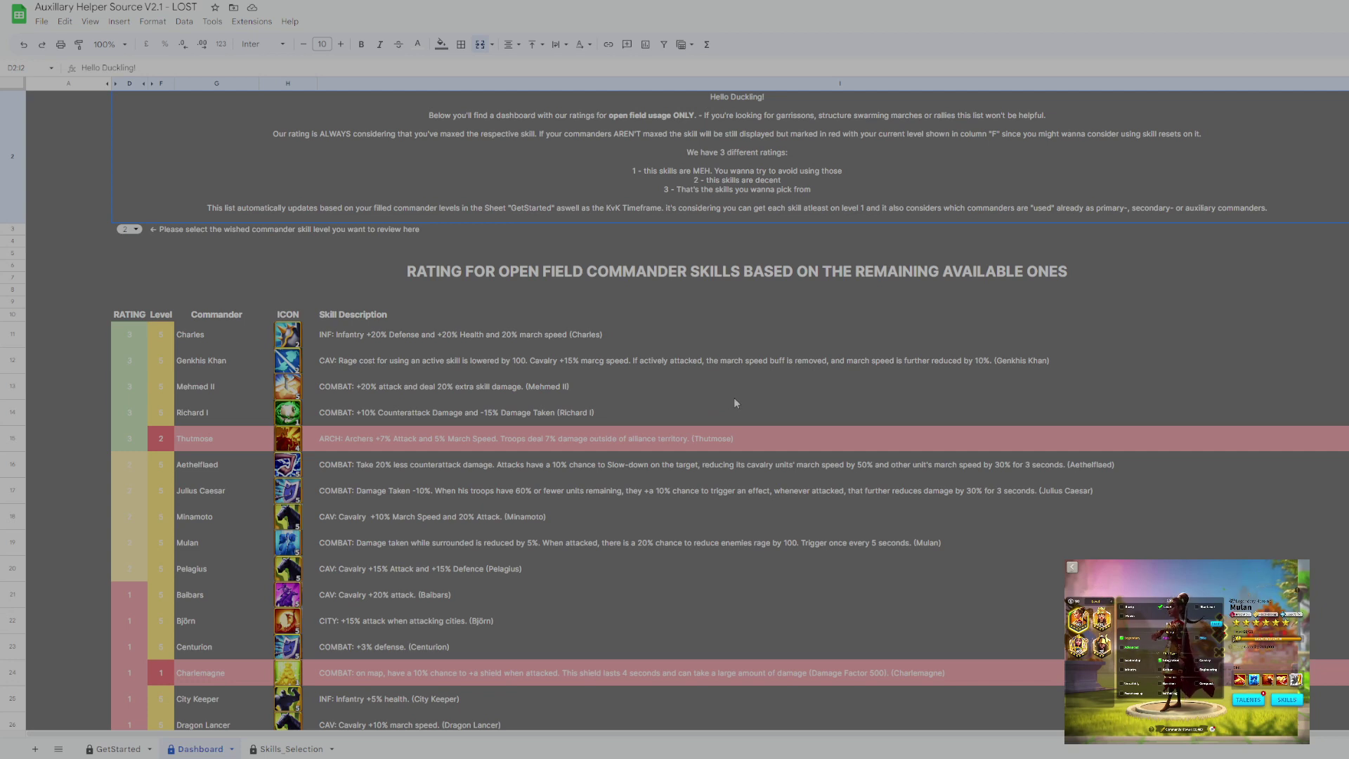
pyautogui.scroll(-1, 608, 443)
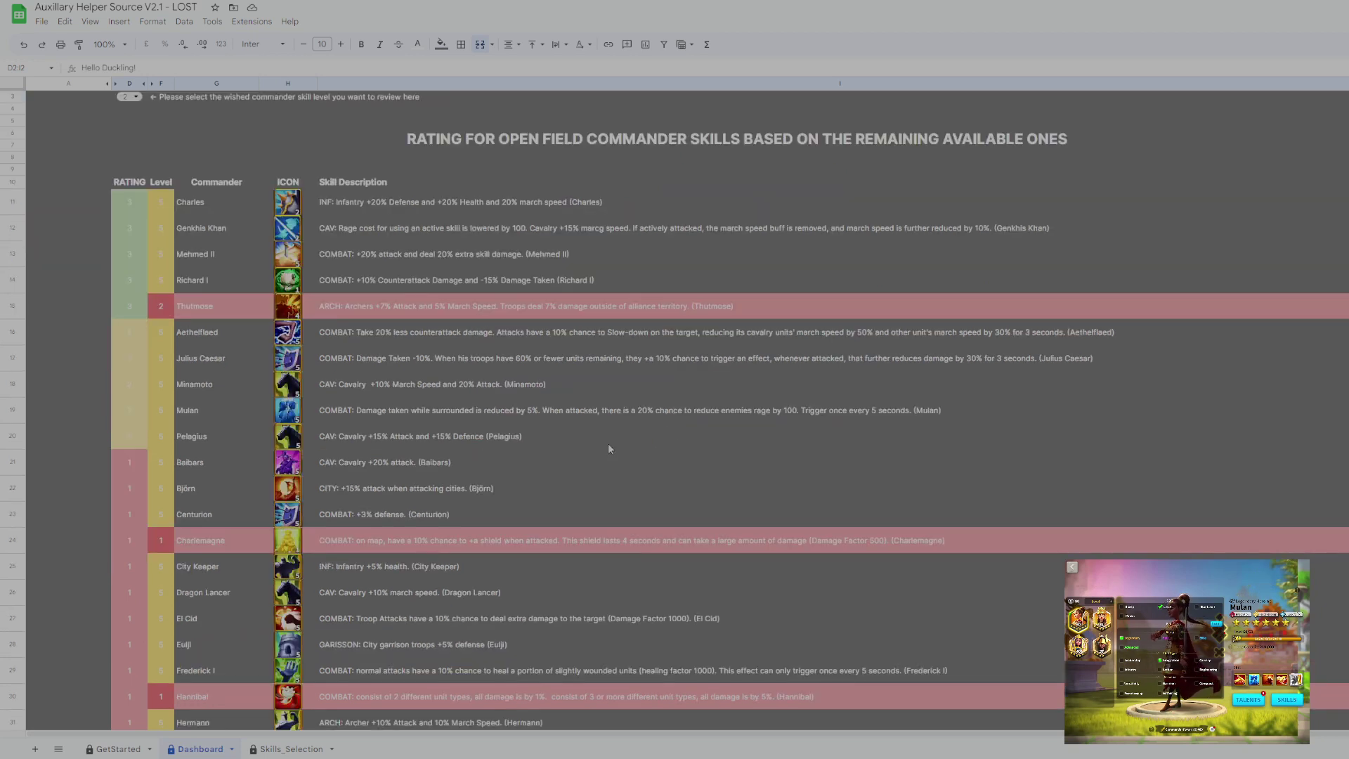
pyautogui.click(291, 748)
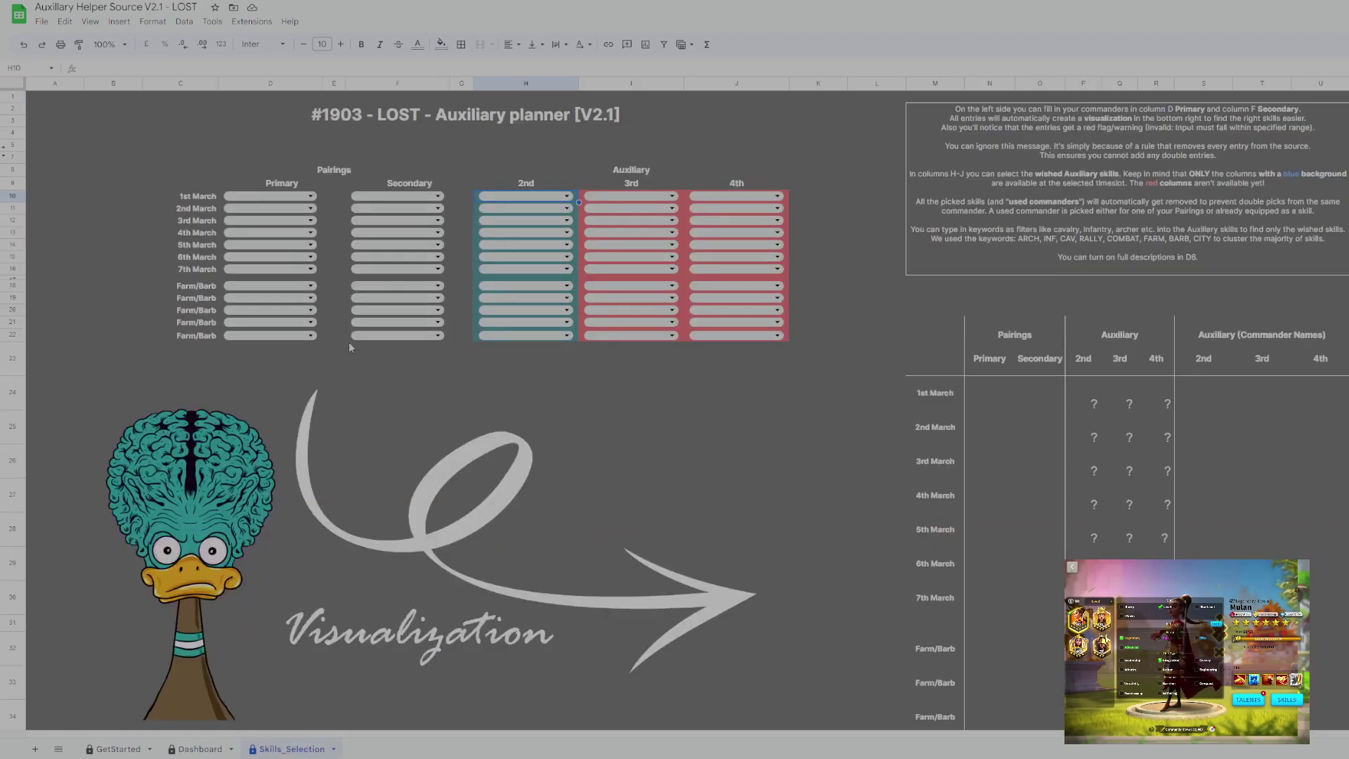
pyautogui.click(312, 198)
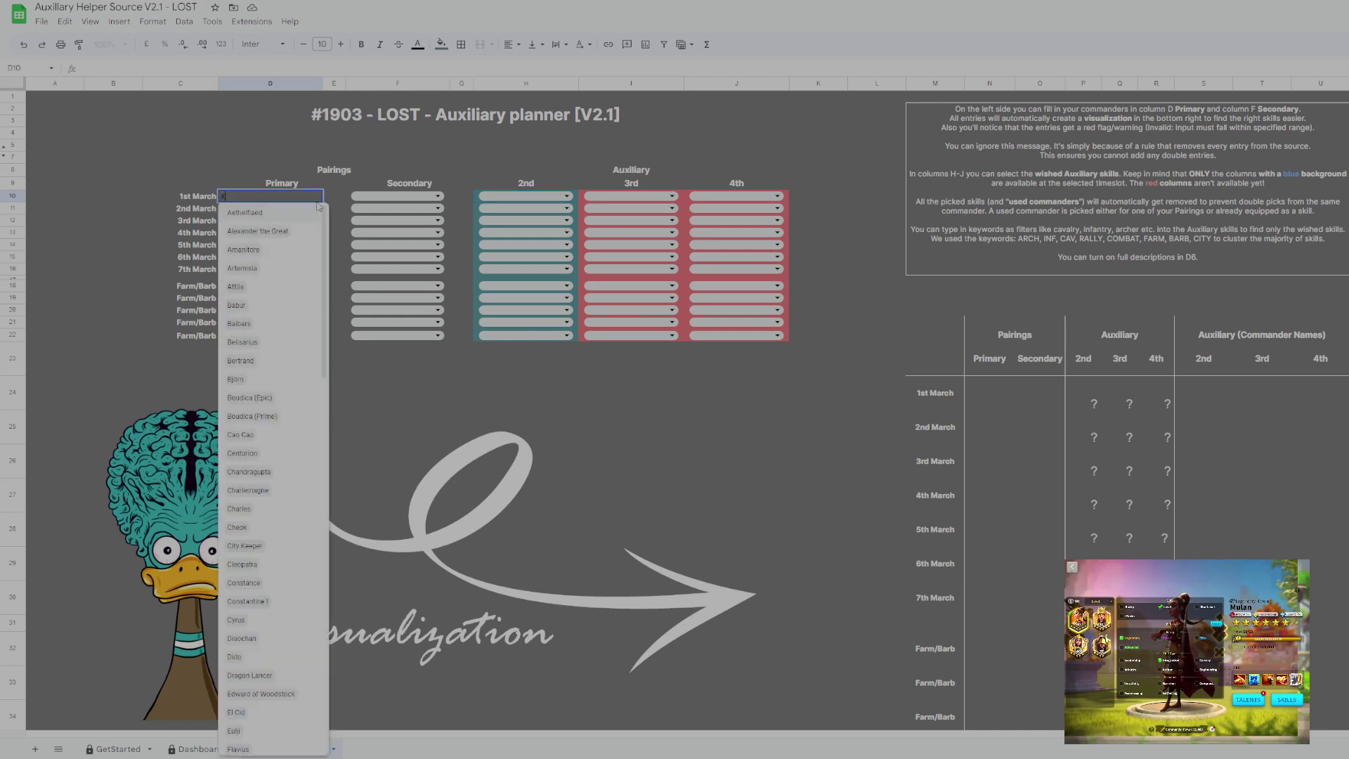
pyautogui.click(318, 213)
pyautogui.click(316, 200)
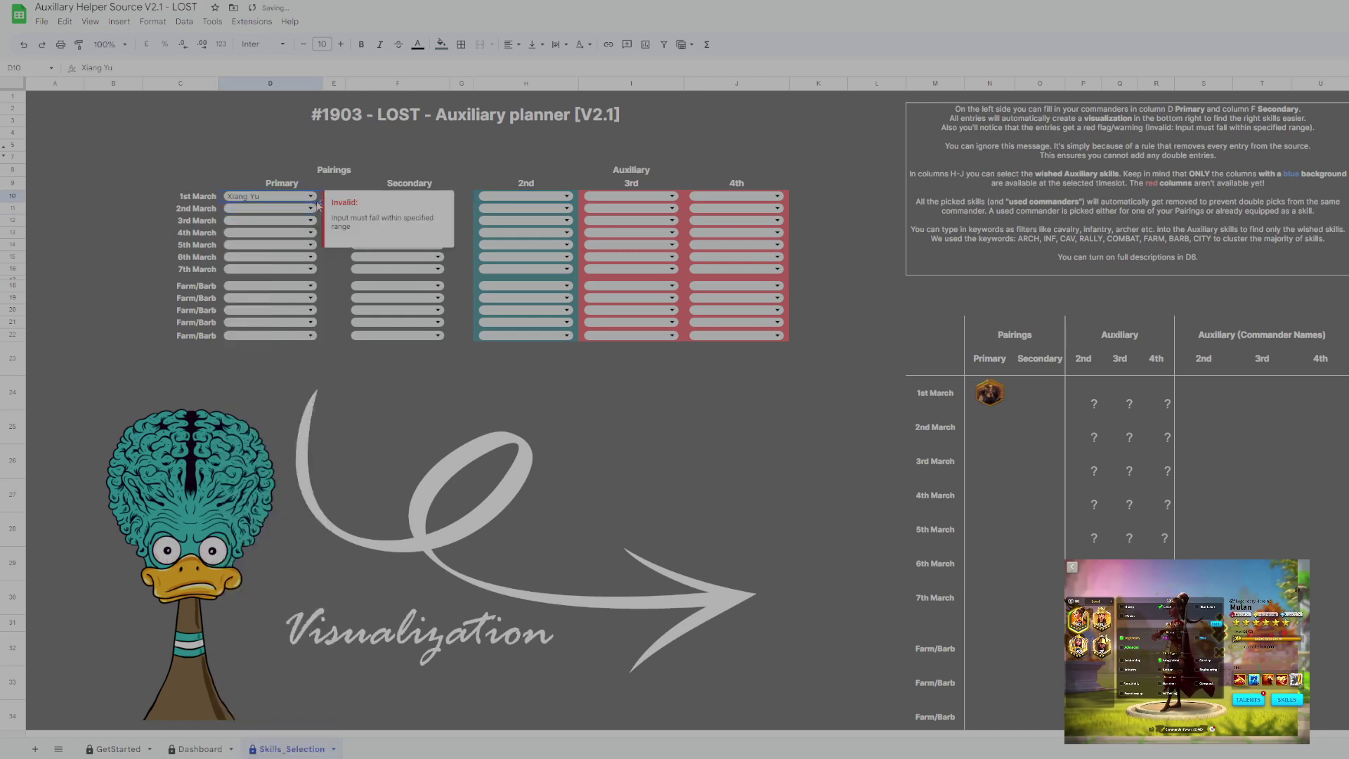
pyautogui.click(443, 198)
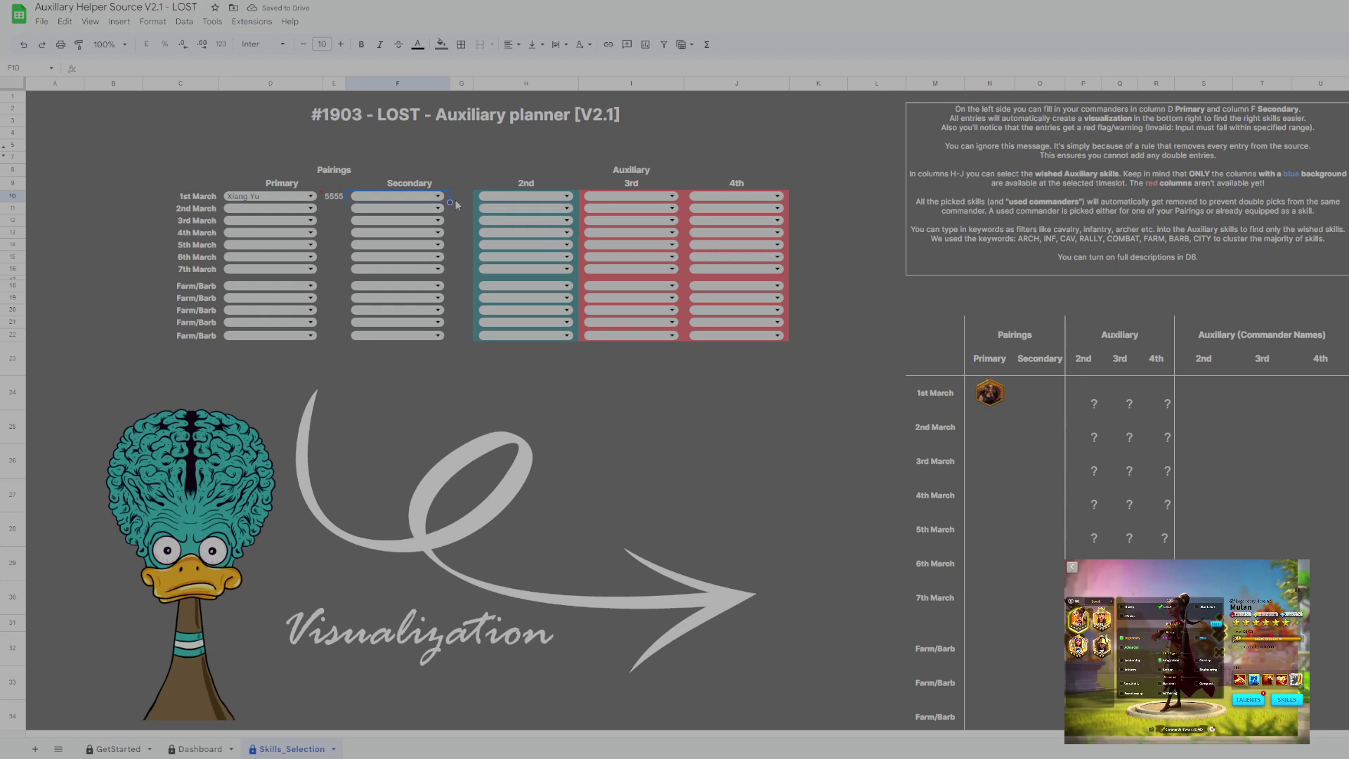
pyautogui.click(441, 198)
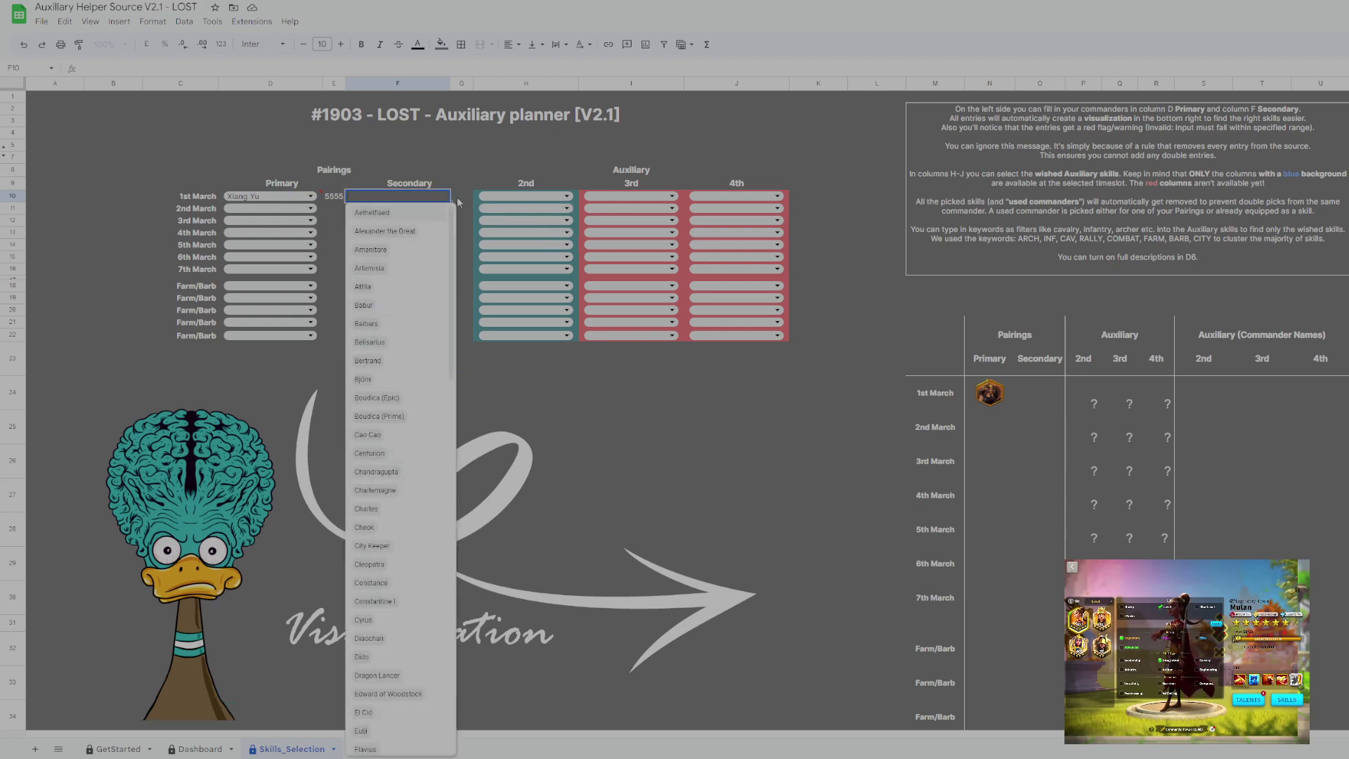
pyautogui.write('Wil')
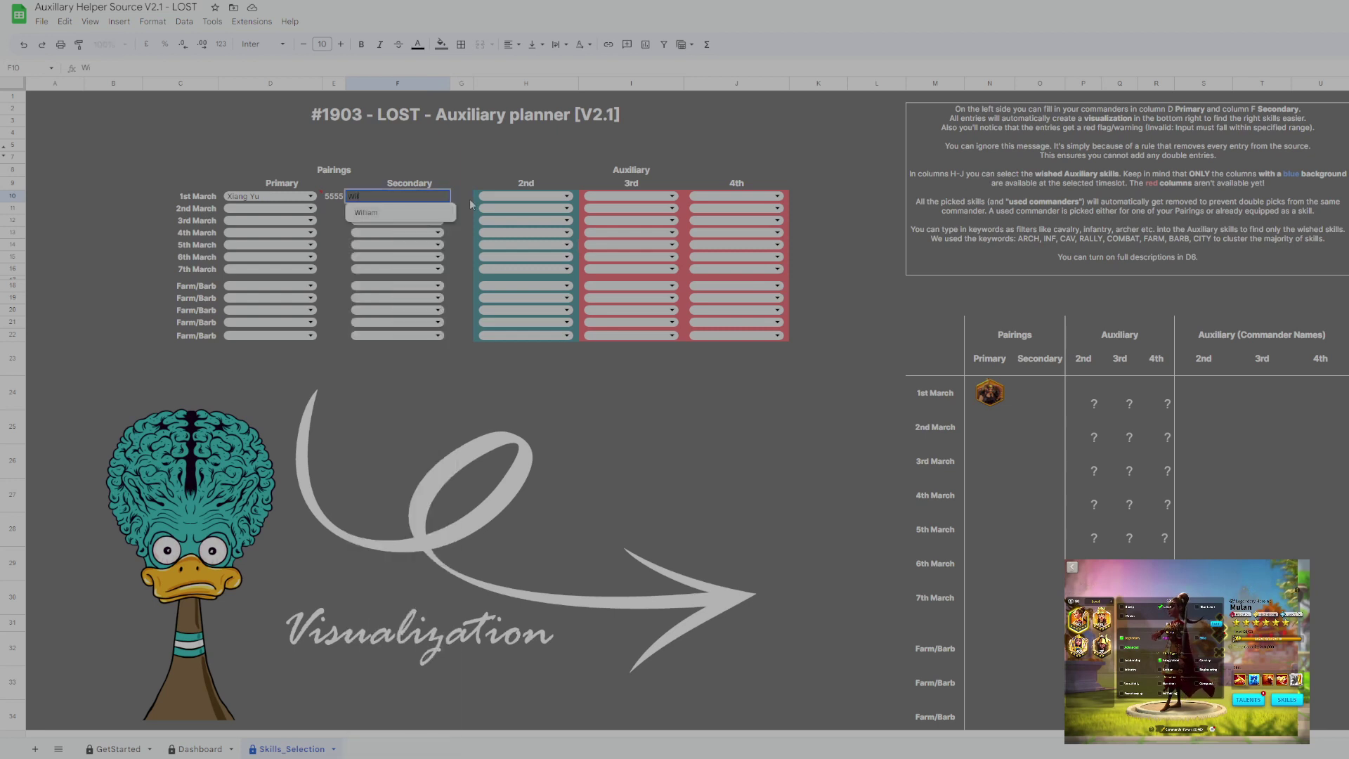
pyautogui.press('Return')
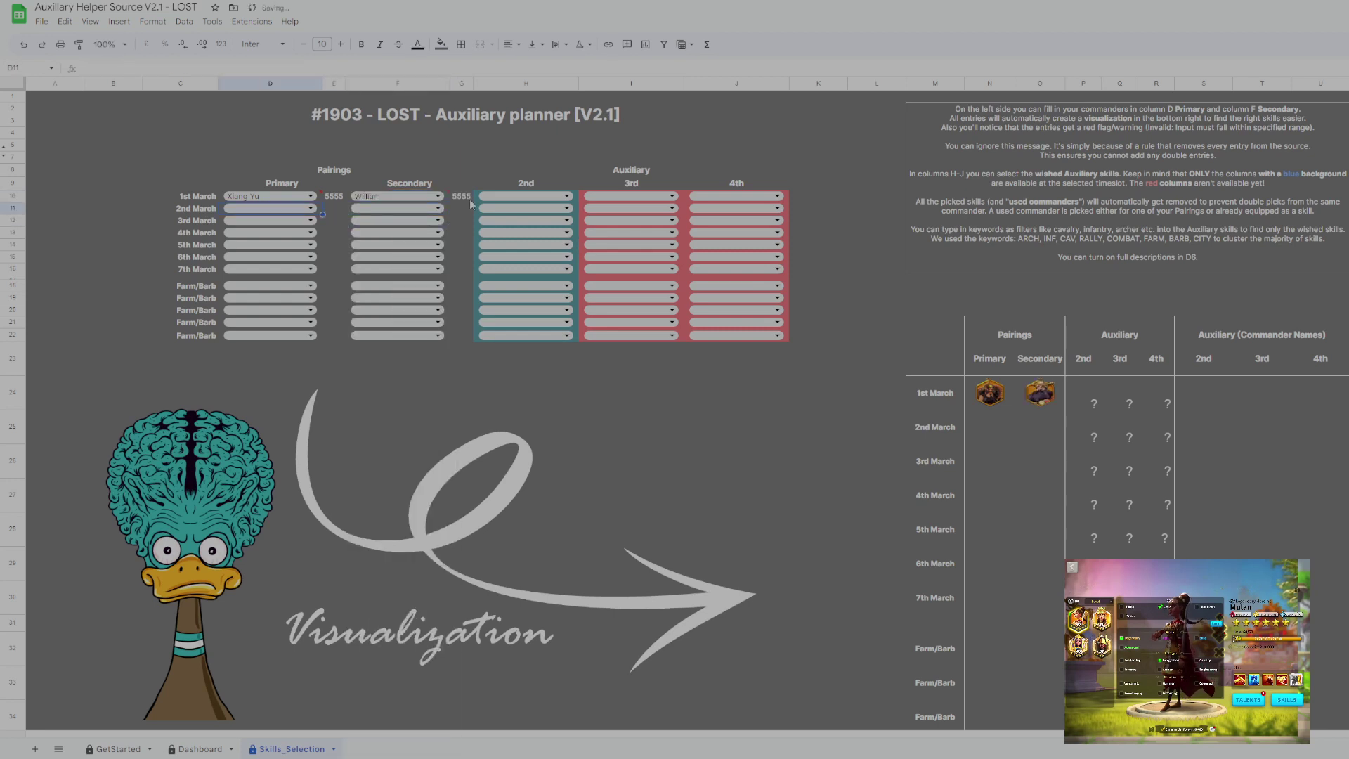
# Set 2nd March to Guan Yu/Scipio (Prime) and 3rd March to Nevsky/Joan of Arc (Prime).
pyautogui.write('Guan')
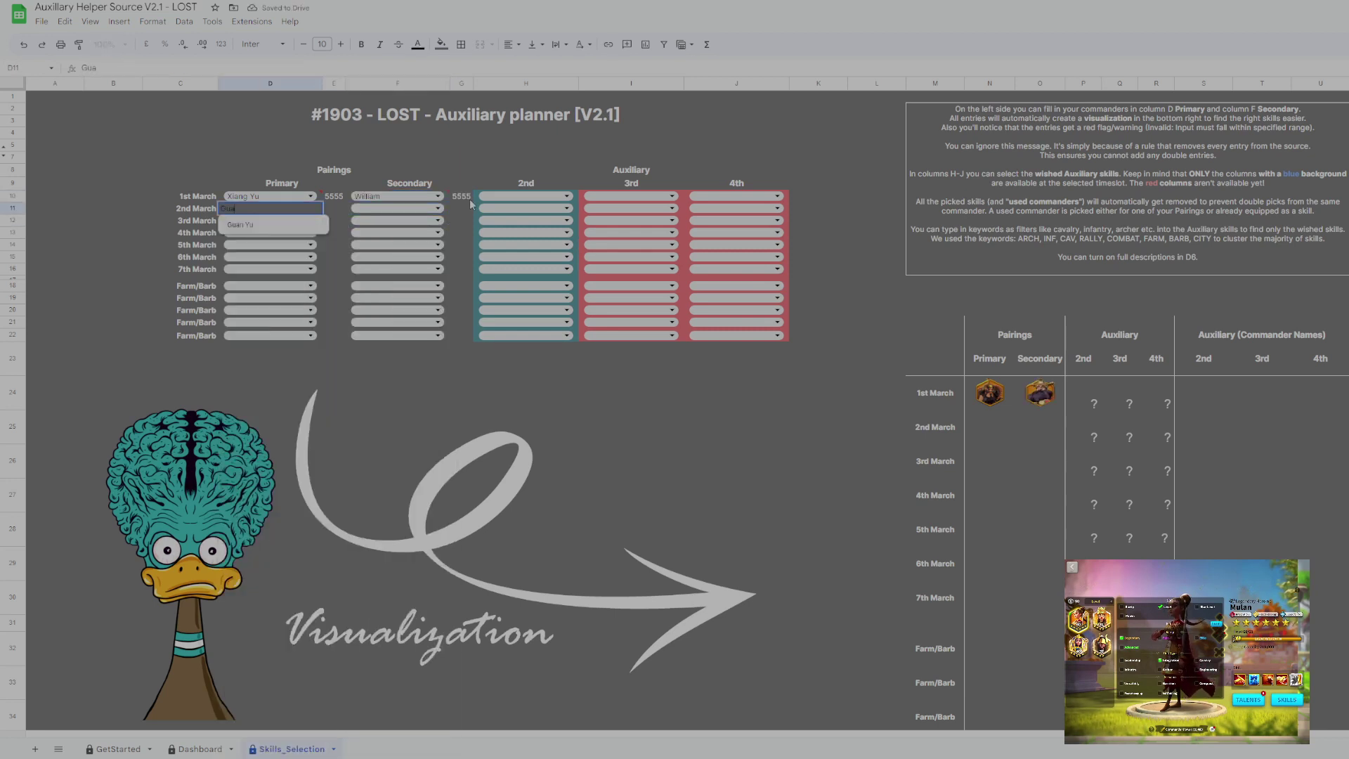
pyautogui.press('Tab')
pyautogui.write('Sc')
pyautogui.press('Down')
pyautogui.press('Down')
pyautogui.press('Return')
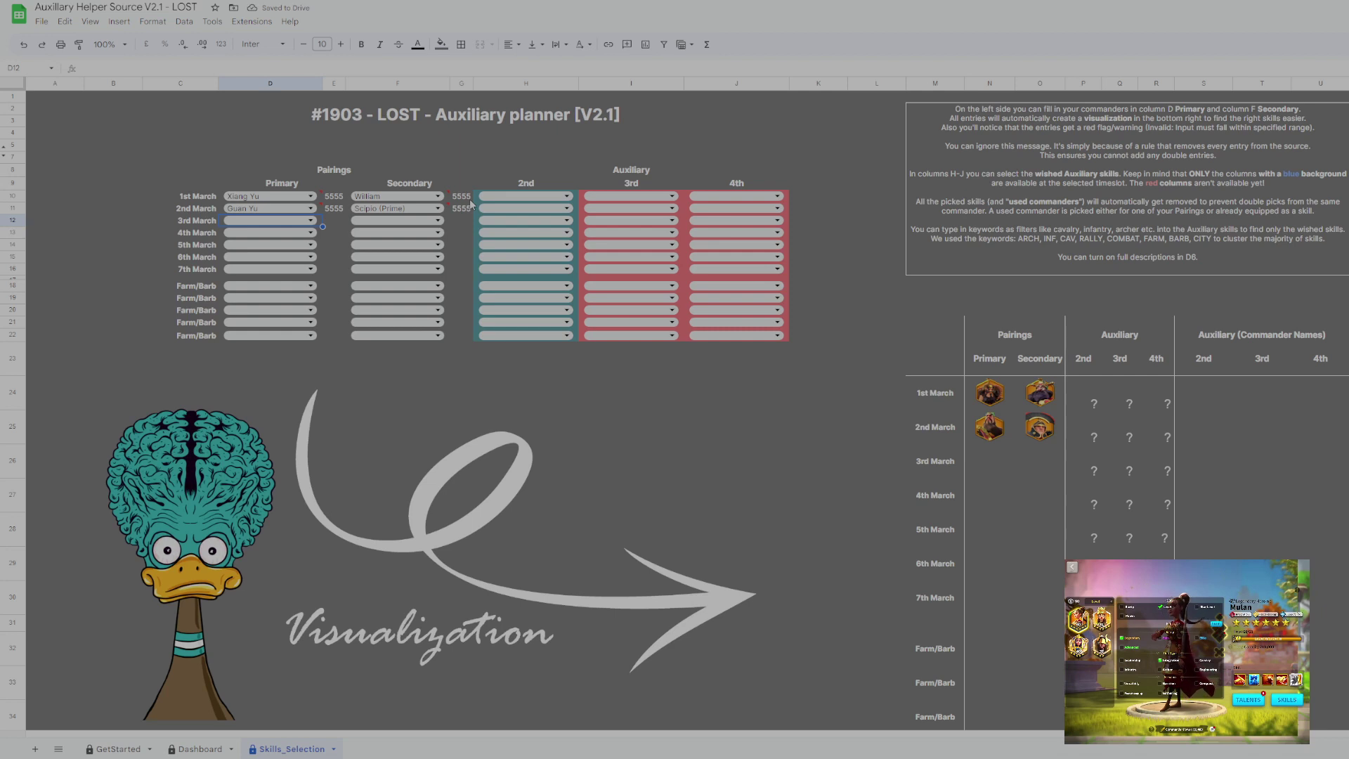
pyautogui.write('Nev')
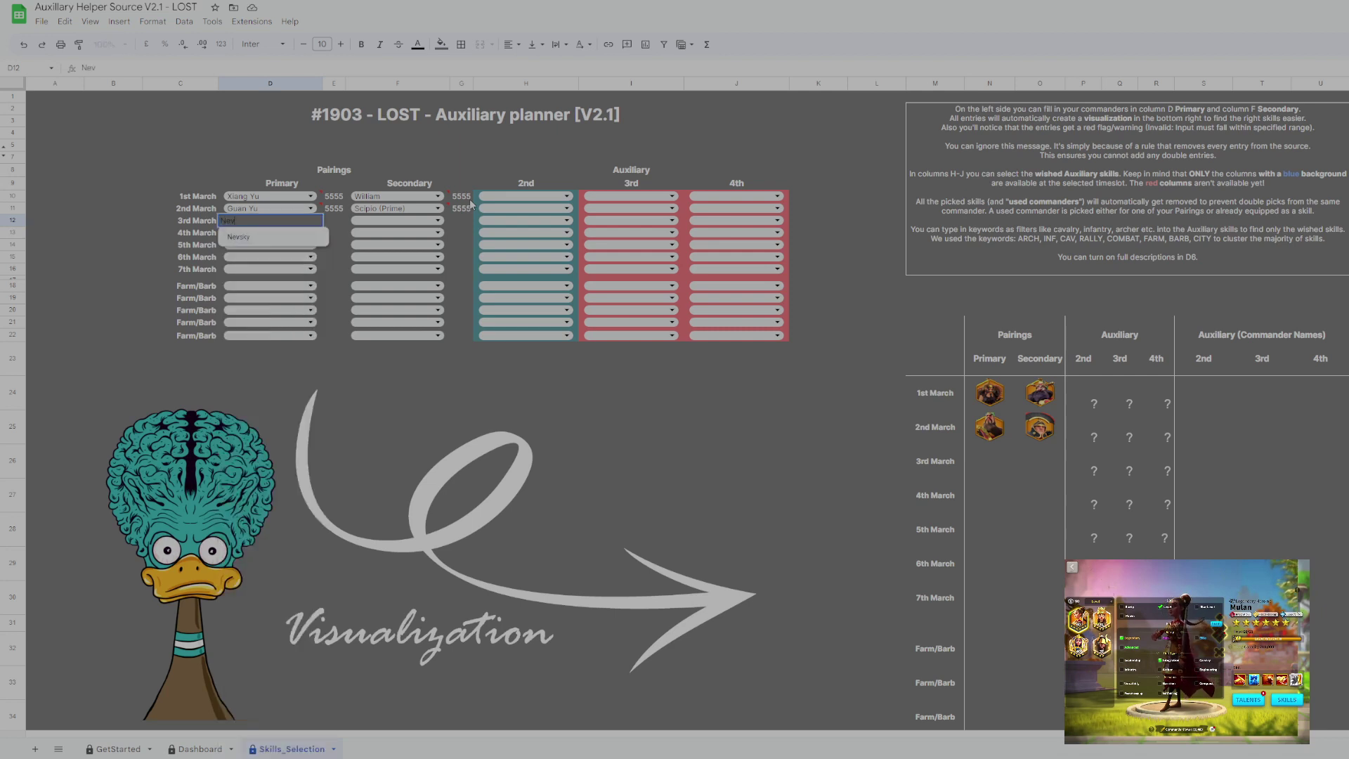
pyautogui.press('Tab')
pyautogui.press('Tab')
pyautogui.write('Joan')
pyautogui.press('Down')
pyautogui.press('Down')
pyautogui.press('Return')
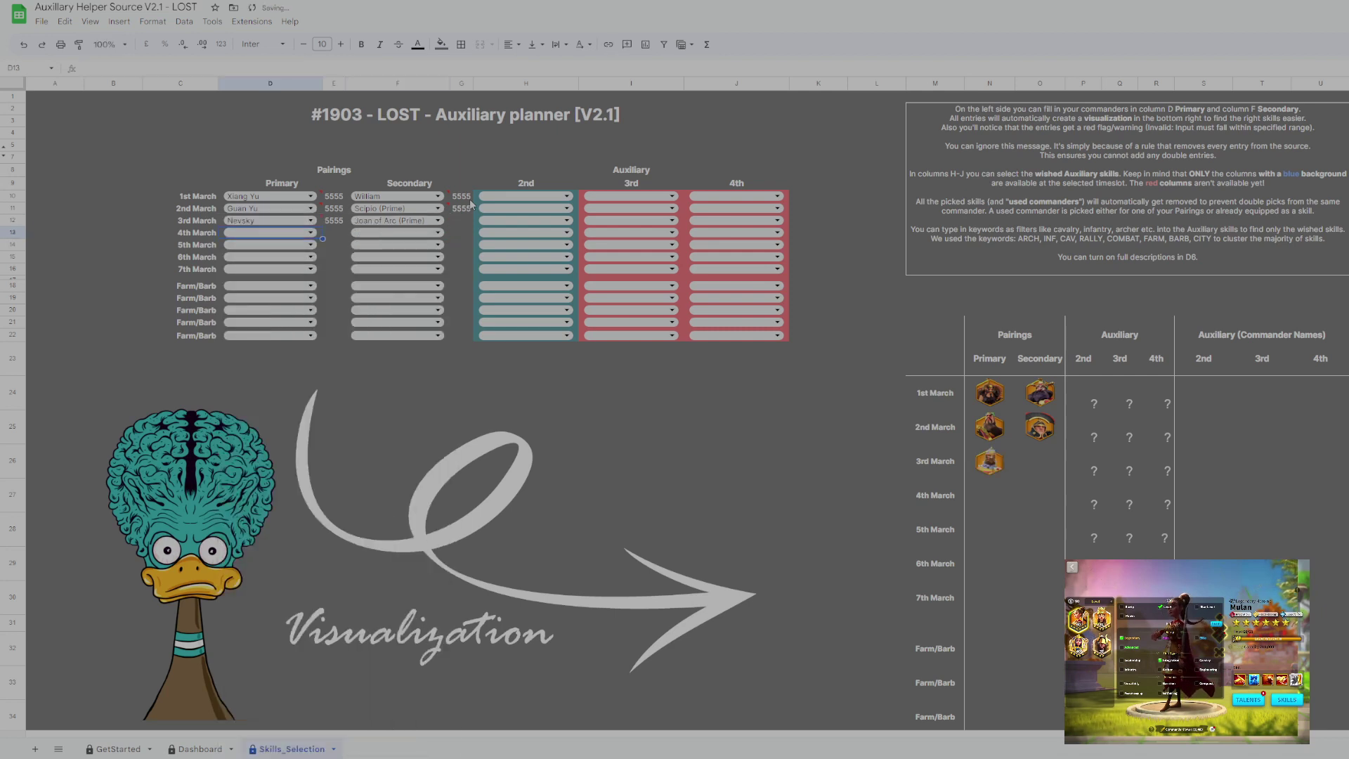
# Set 4th March to Aethelflaed/Trajan and 5th March to Zhuge Liang/Nebu.
pyautogui.write('Aet')
pyautogui.press('Tab')
pyautogui.press('Tab')
pyautogui.write('tRA')
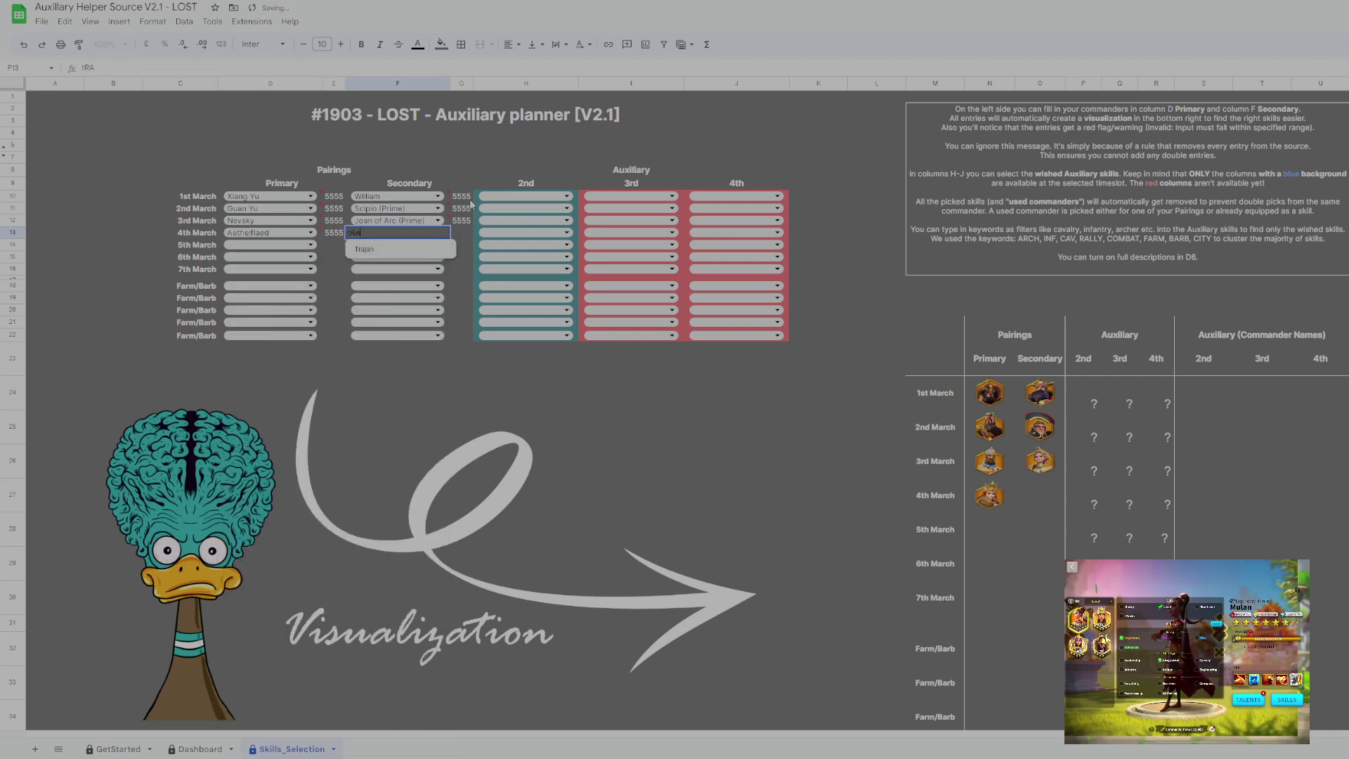
pyautogui.press('Return')
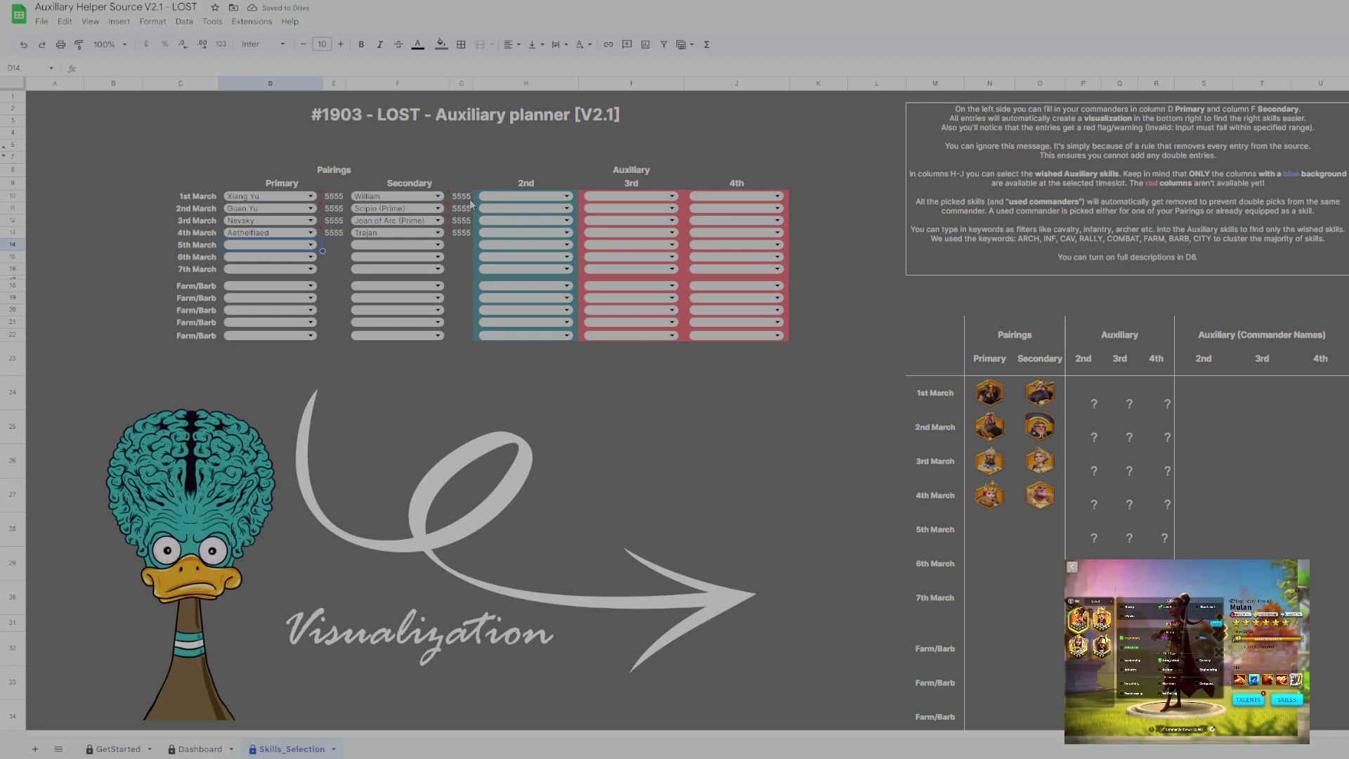
pyautogui.write('Zhuge')
pyautogui.press('Tab')
pyautogui.press('Tab')
pyautogui.press('Return')
pyautogui.write('Nebu')
pyautogui.press('Tab')
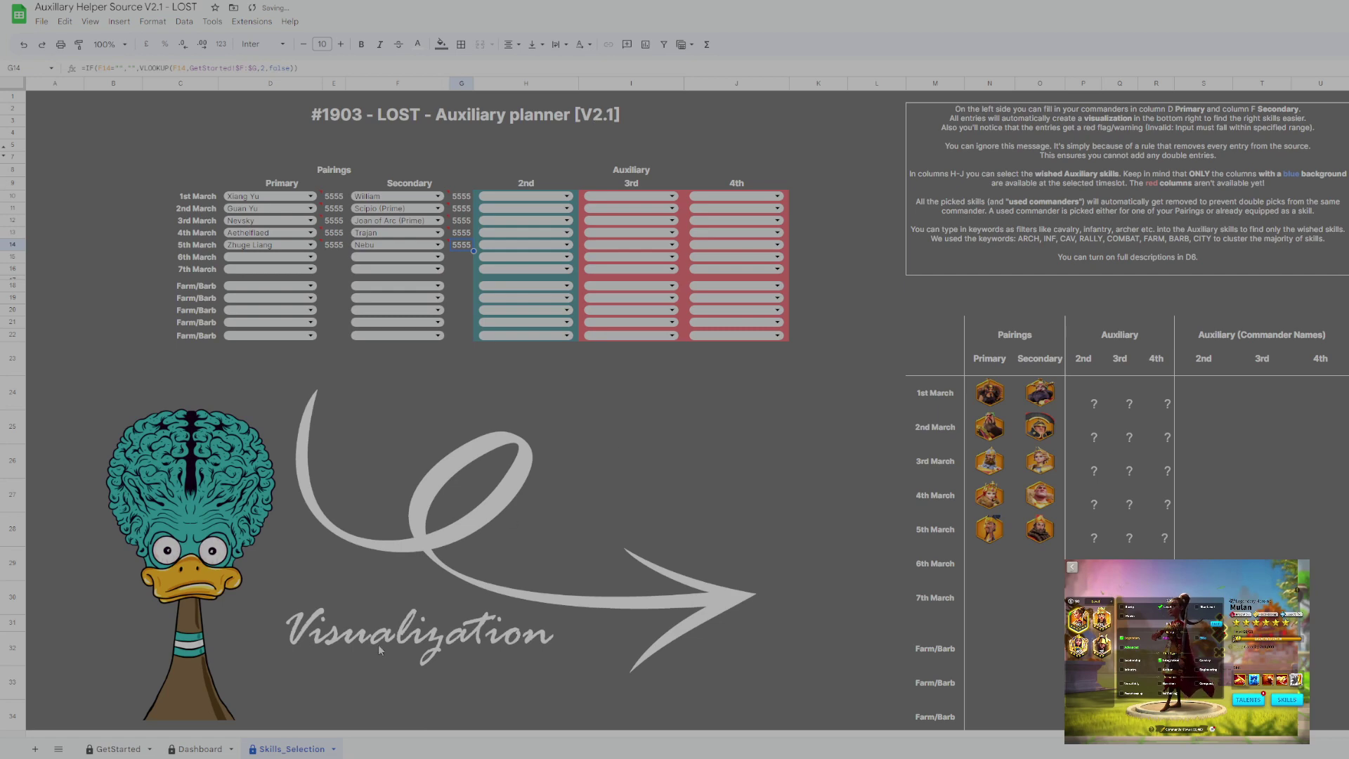
# Review the Dashboard rating table, highlighting the rating-1 rows and the five top-rated commanders.
pyautogui.click(199, 749)
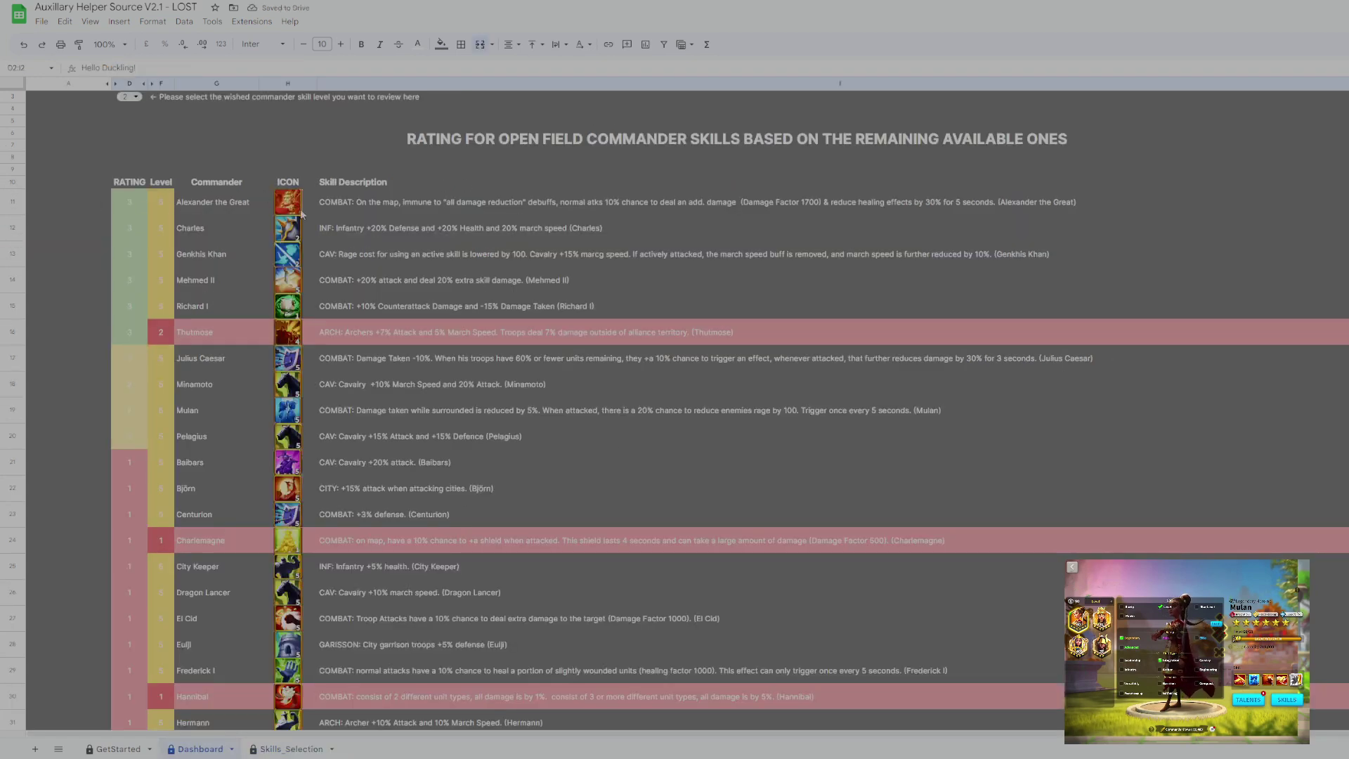
pyautogui.scroll(-5, 250, 287)
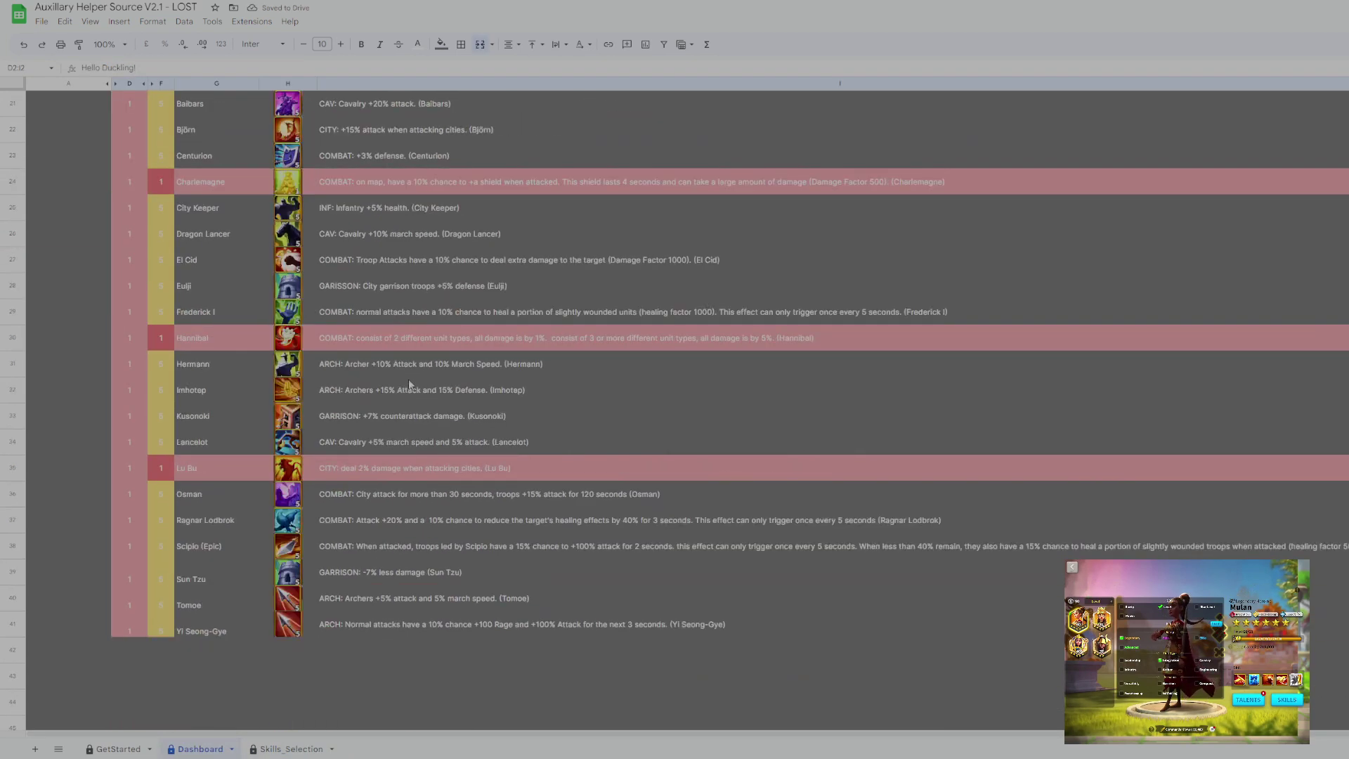
pyautogui.moveTo(127, 314); pyautogui.dragTo(808, 657)
pyautogui.scroll(6, 425, 437)
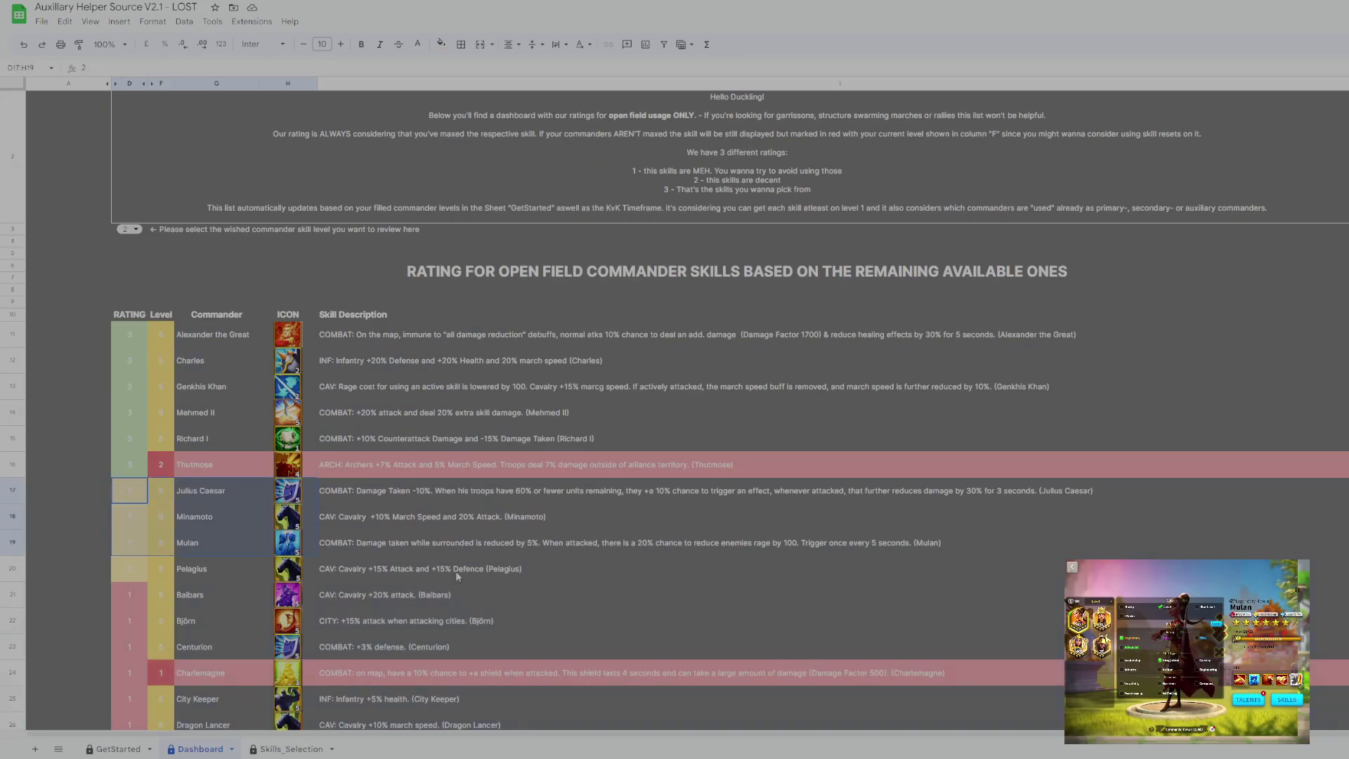
pyautogui.moveTo(141, 341); pyautogui.dragTo(506, 443)
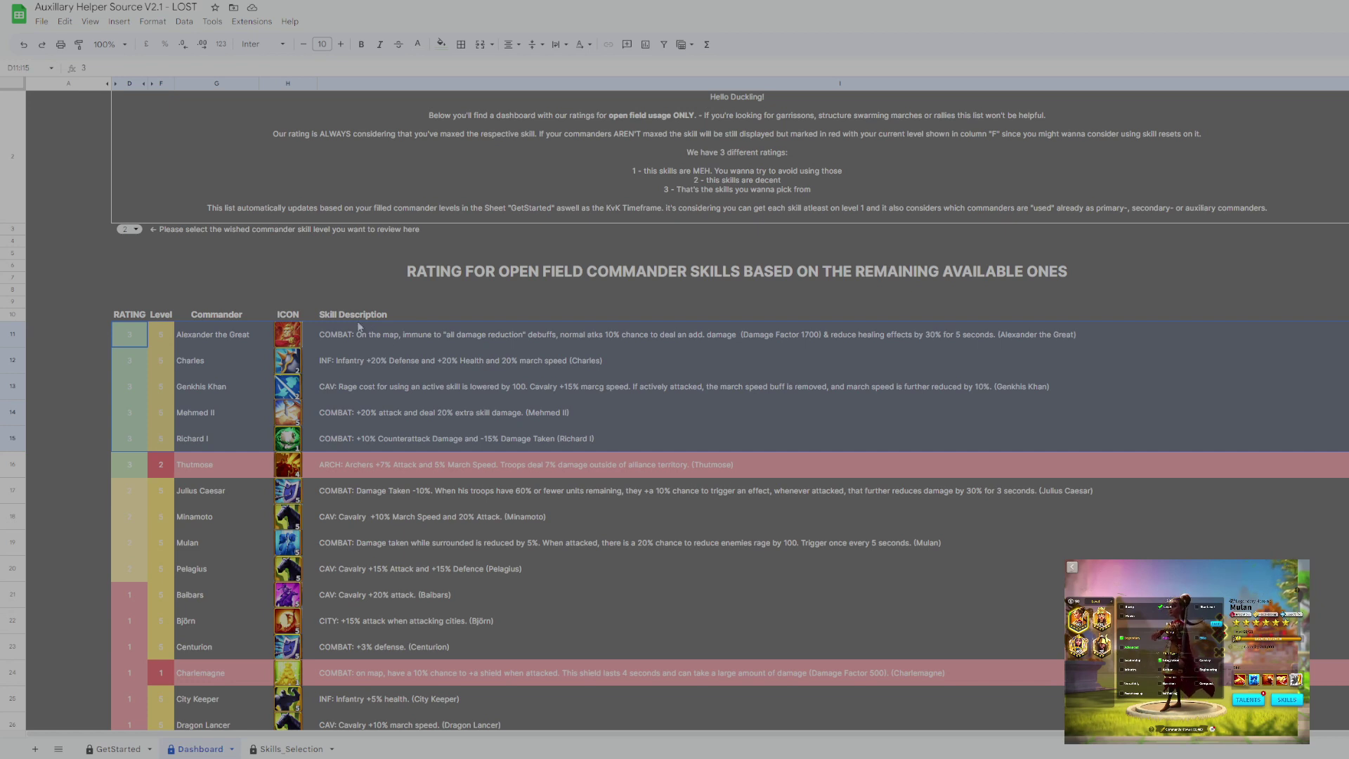
pyautogui.click(413, 295)
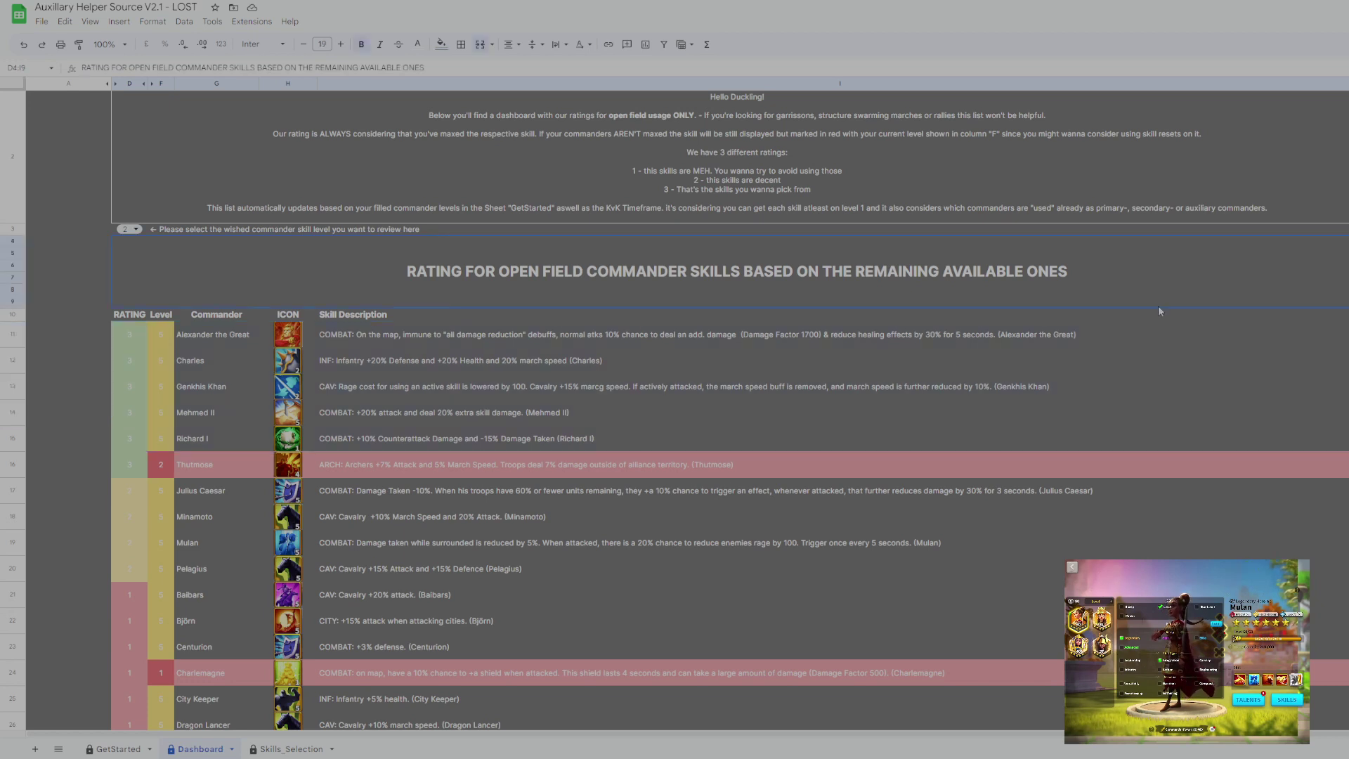
# Preview Dashboard ratings at skill levels 3 and 4, then set the level to 2.
pyautogui.click(137, 230)
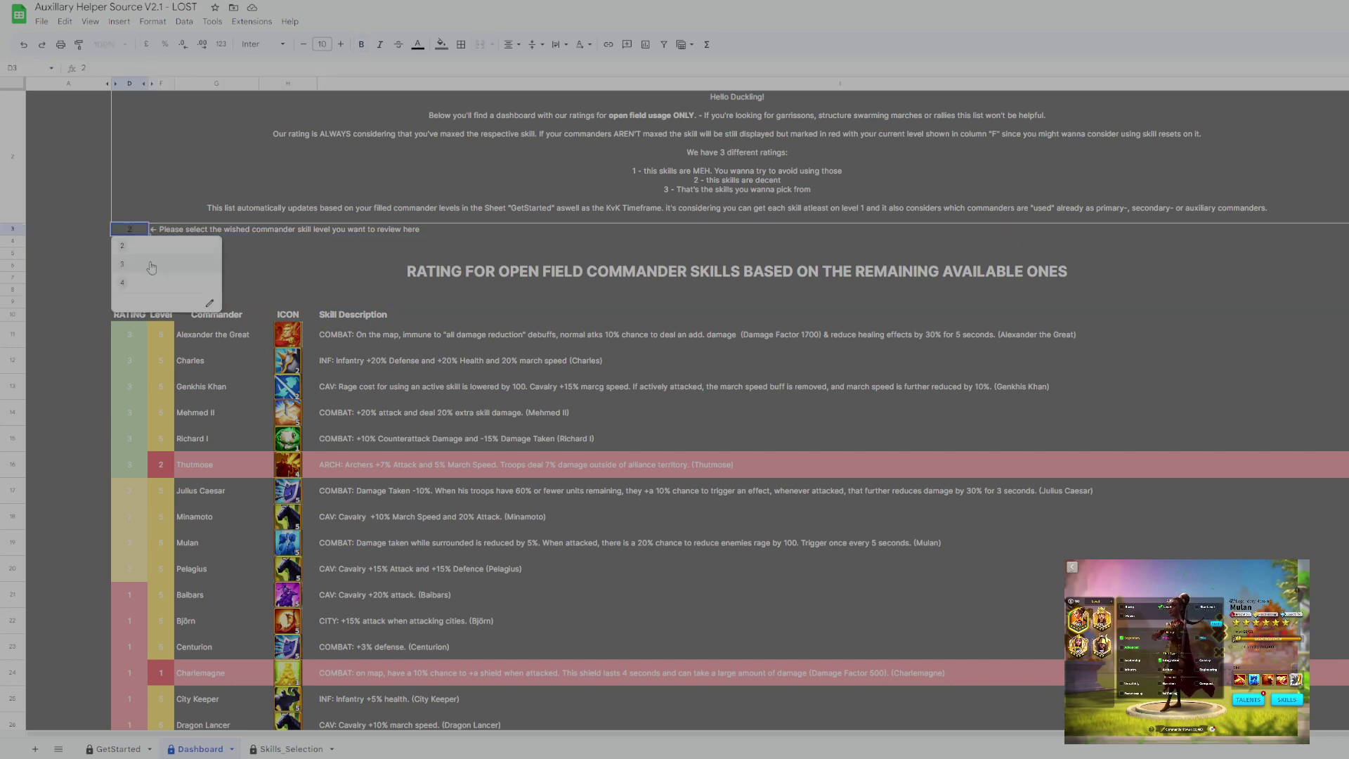
pyautogui.click(151, 265)
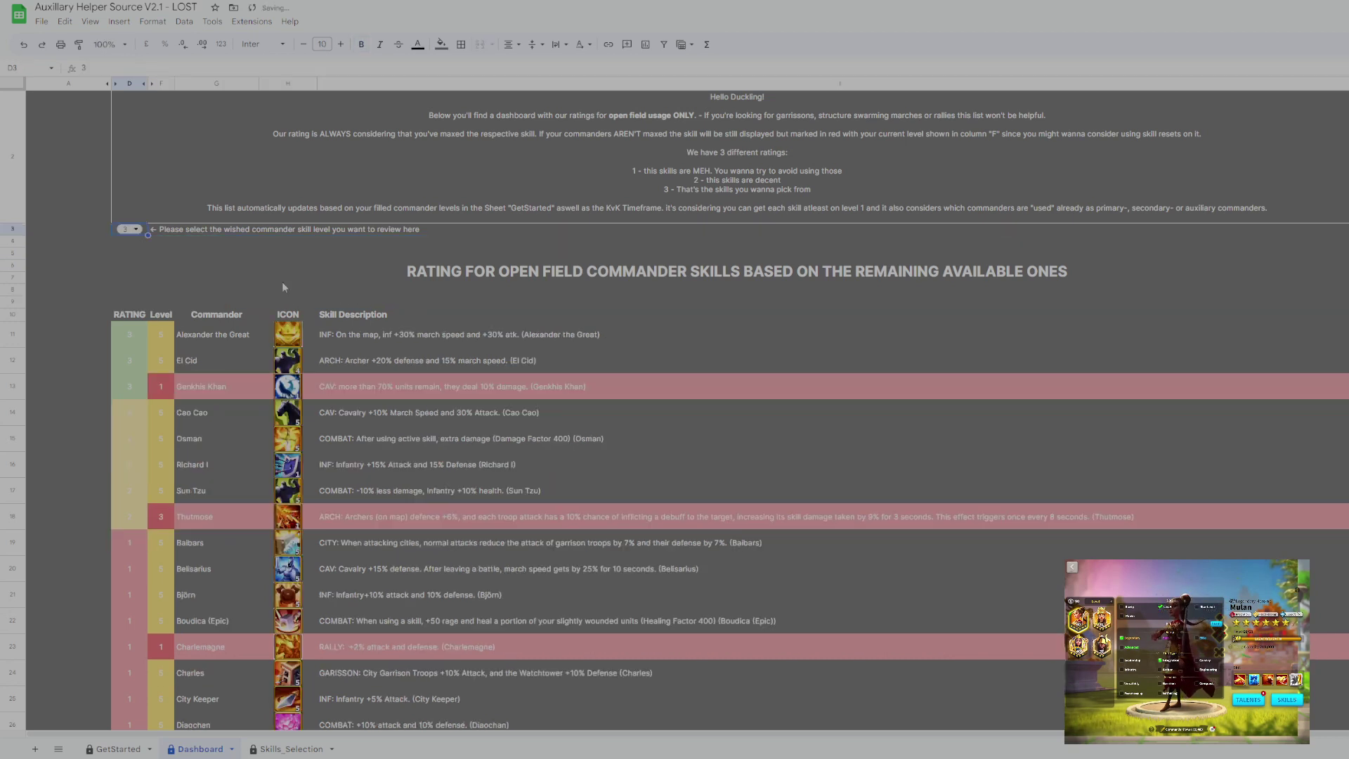
pyautogui.click(136, 231)
pyautogui.click(144, 284)
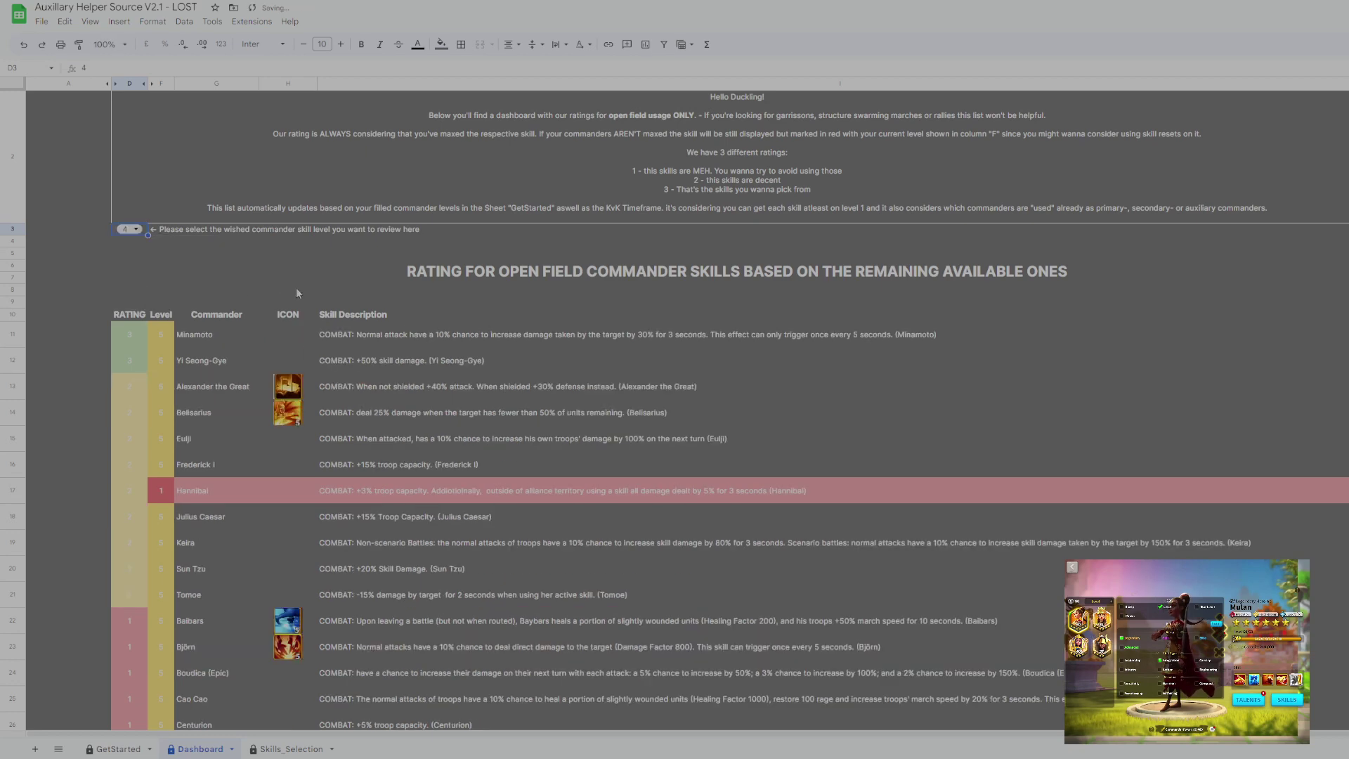
pyautogui.scroll(-3, 262, 284)
pyautogui.scroll(4, 210, 281)
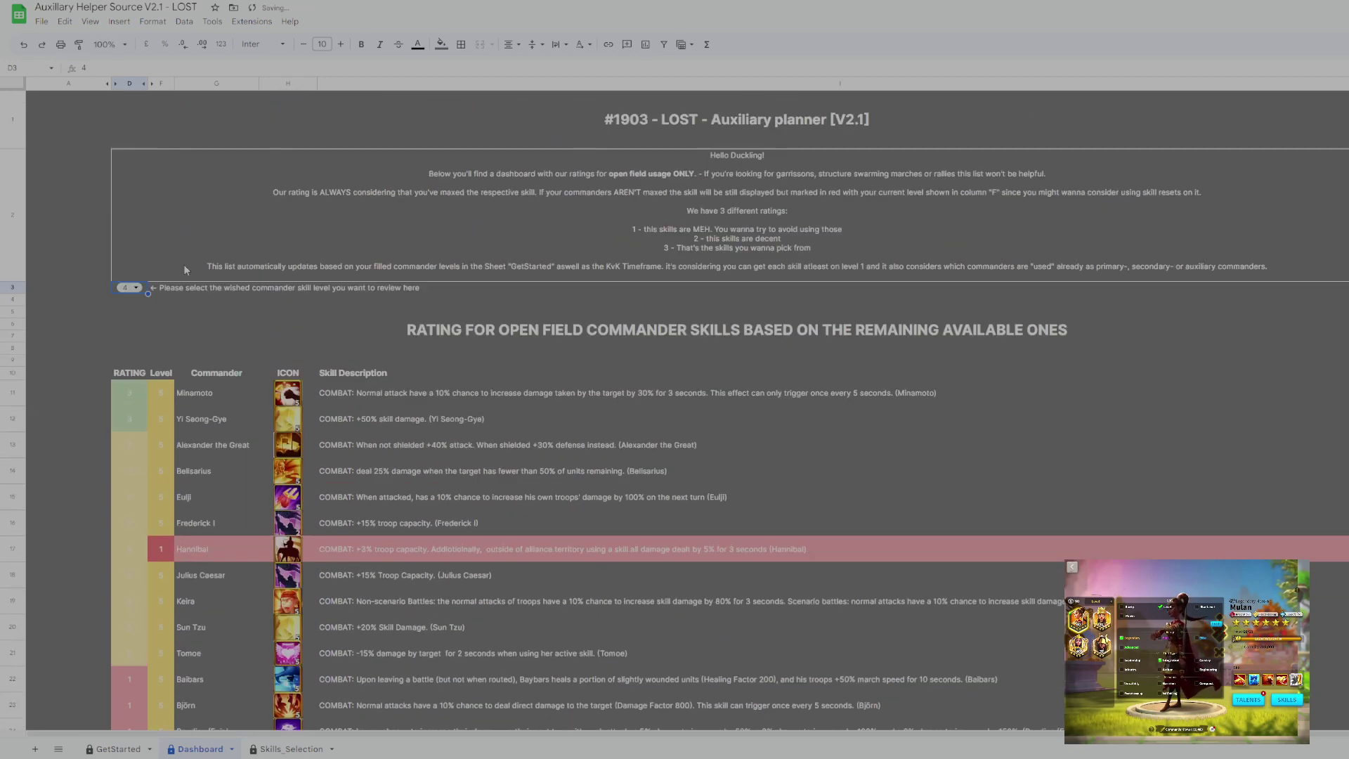
pyautogui.click(135, 288)
pyautogui.click(139, 307)
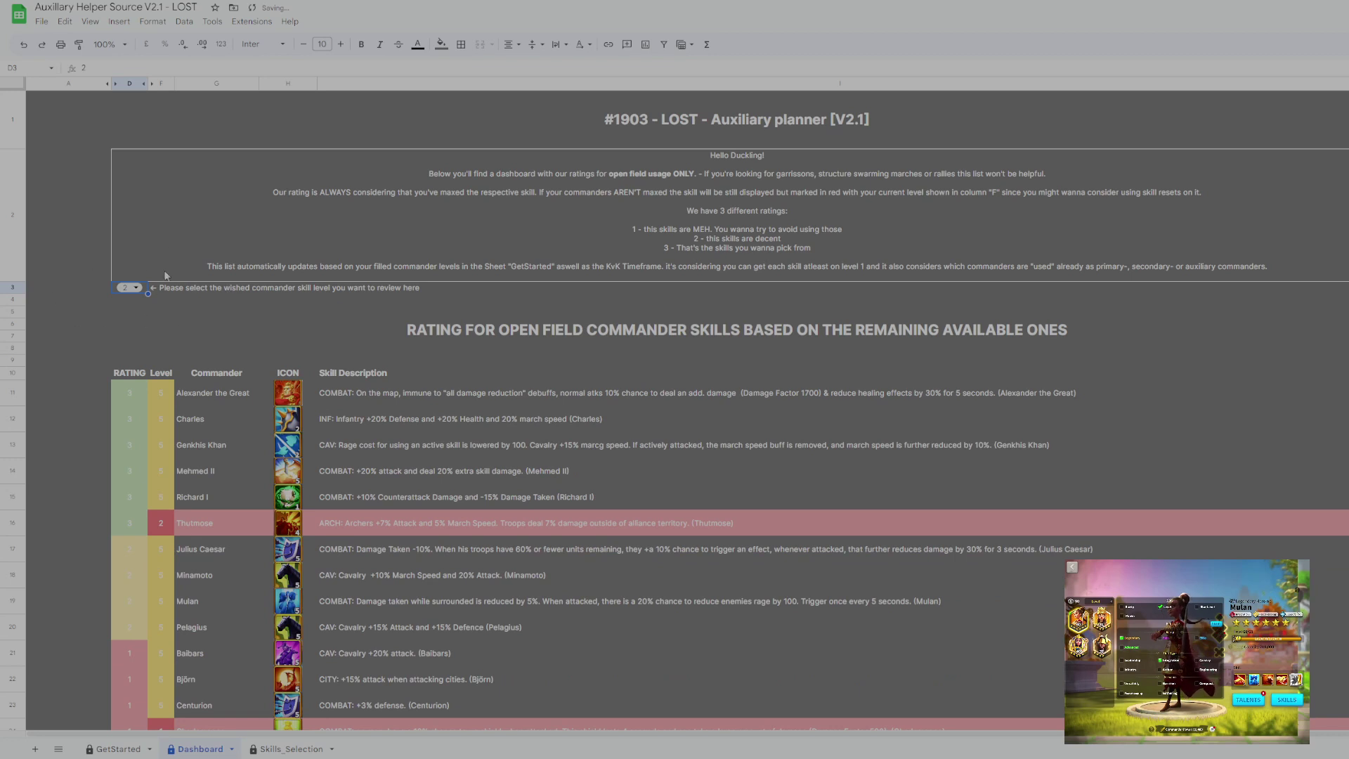
# Point out the Primary and Secondary pairing columns on Skills_Selection before returning to the Dashboard.
pyautogui.click(293, 749)
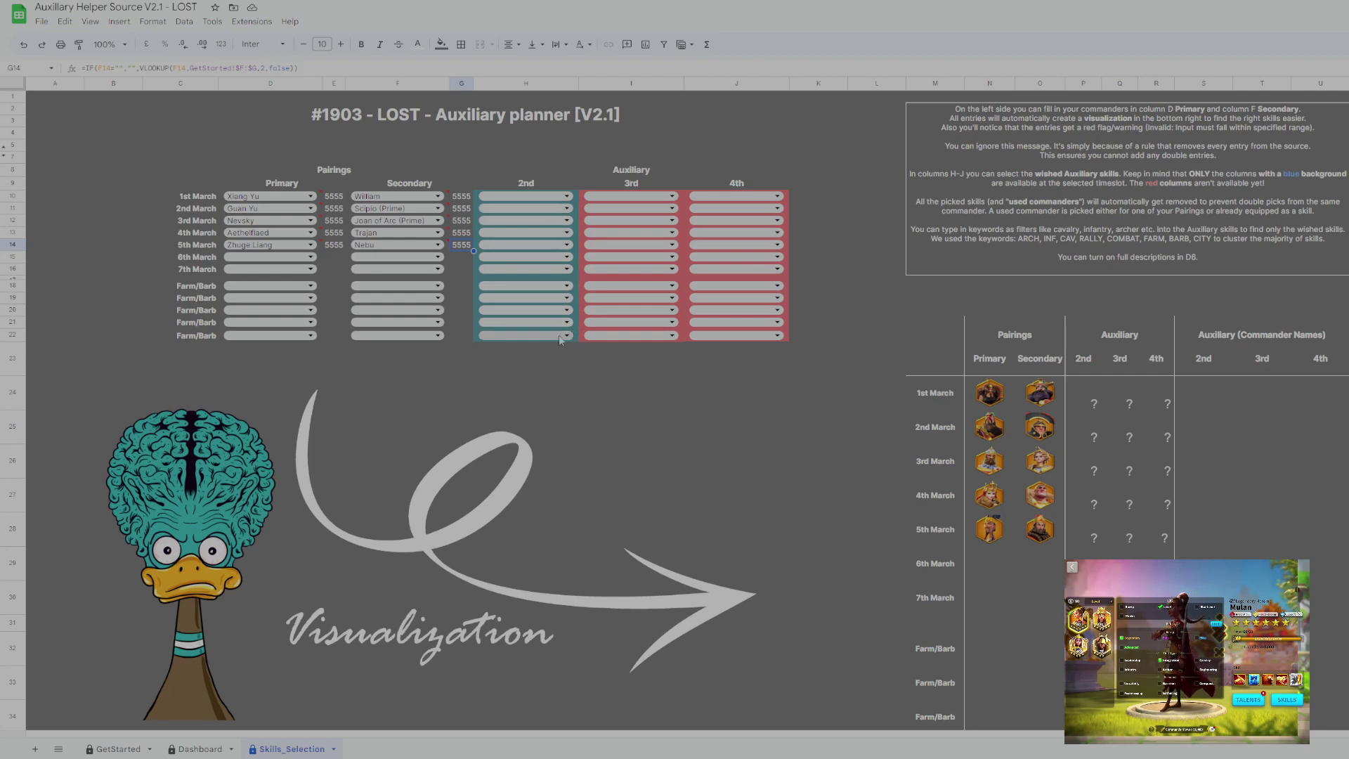
pyautogui.moveTo(335, 184); pyautogui.dragTo(338, 274)
pyautogui.click(469, 183)
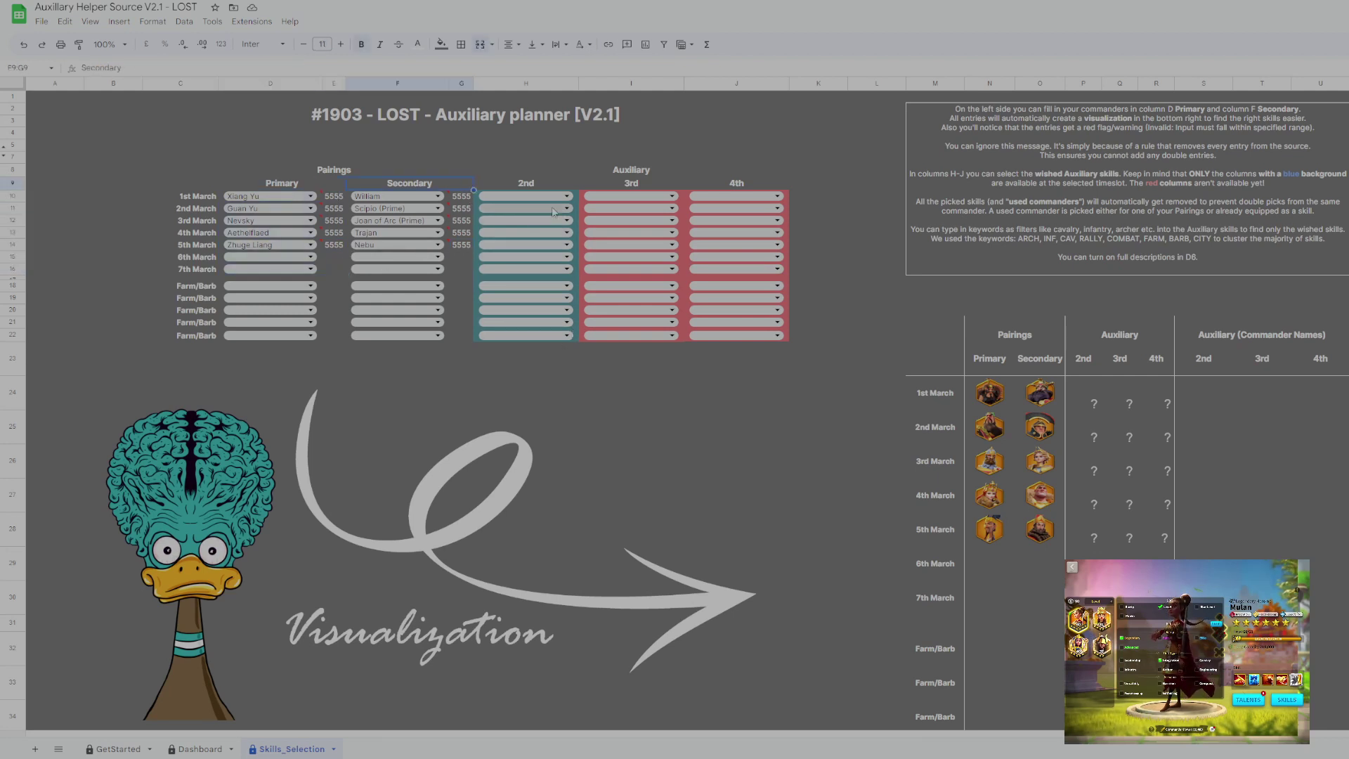
pyautogui.click(200, 749)
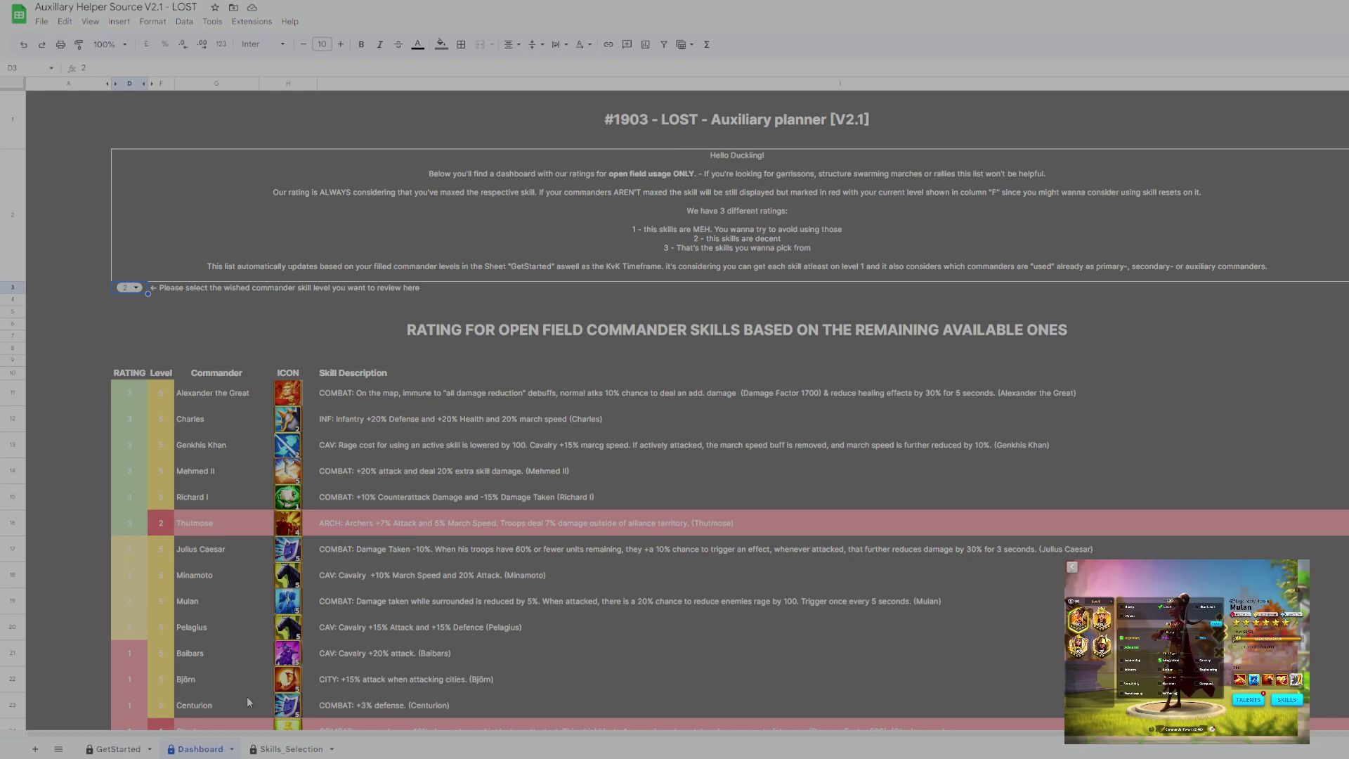
# Pick Genghis Khan's cavalry skill as the 1st March 2nd auxiliary skill.
pyautogui.click(270, 749)
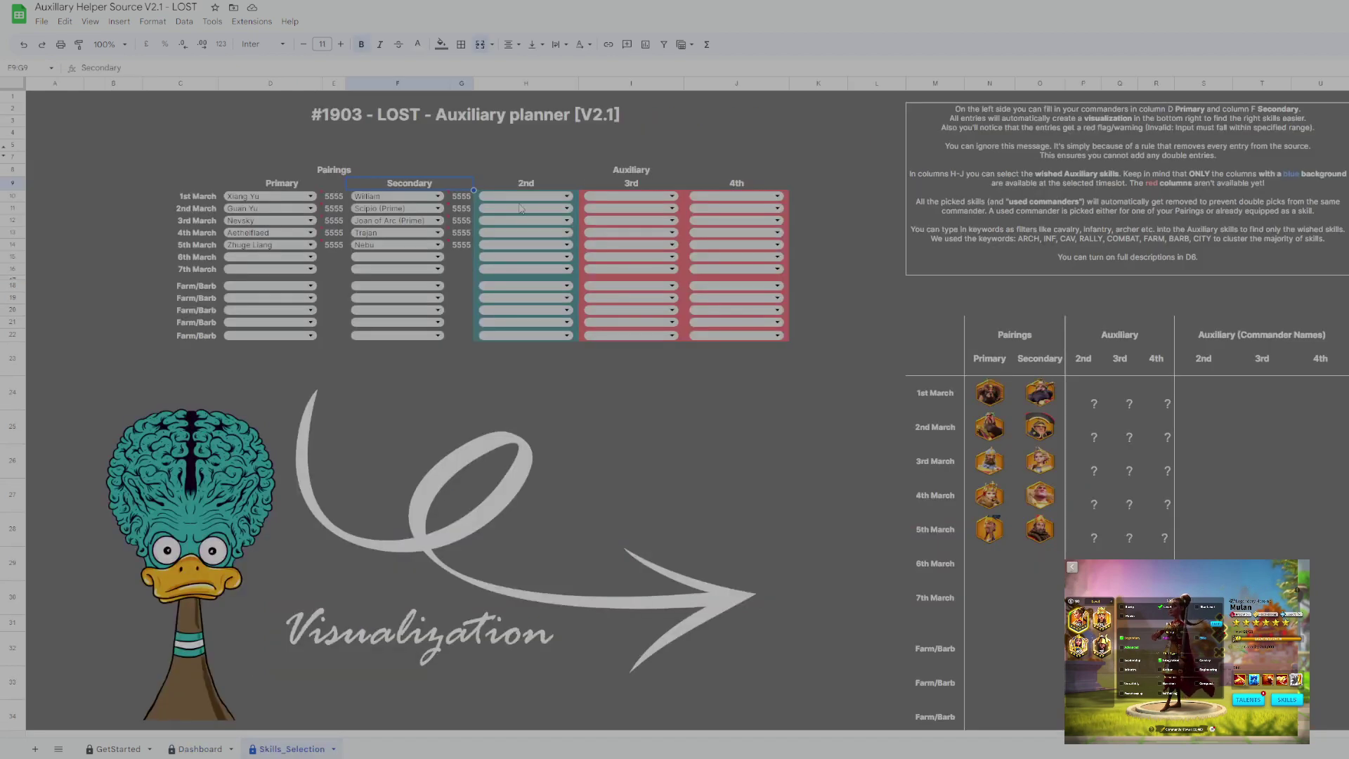
pyautogui.click(566, 197)
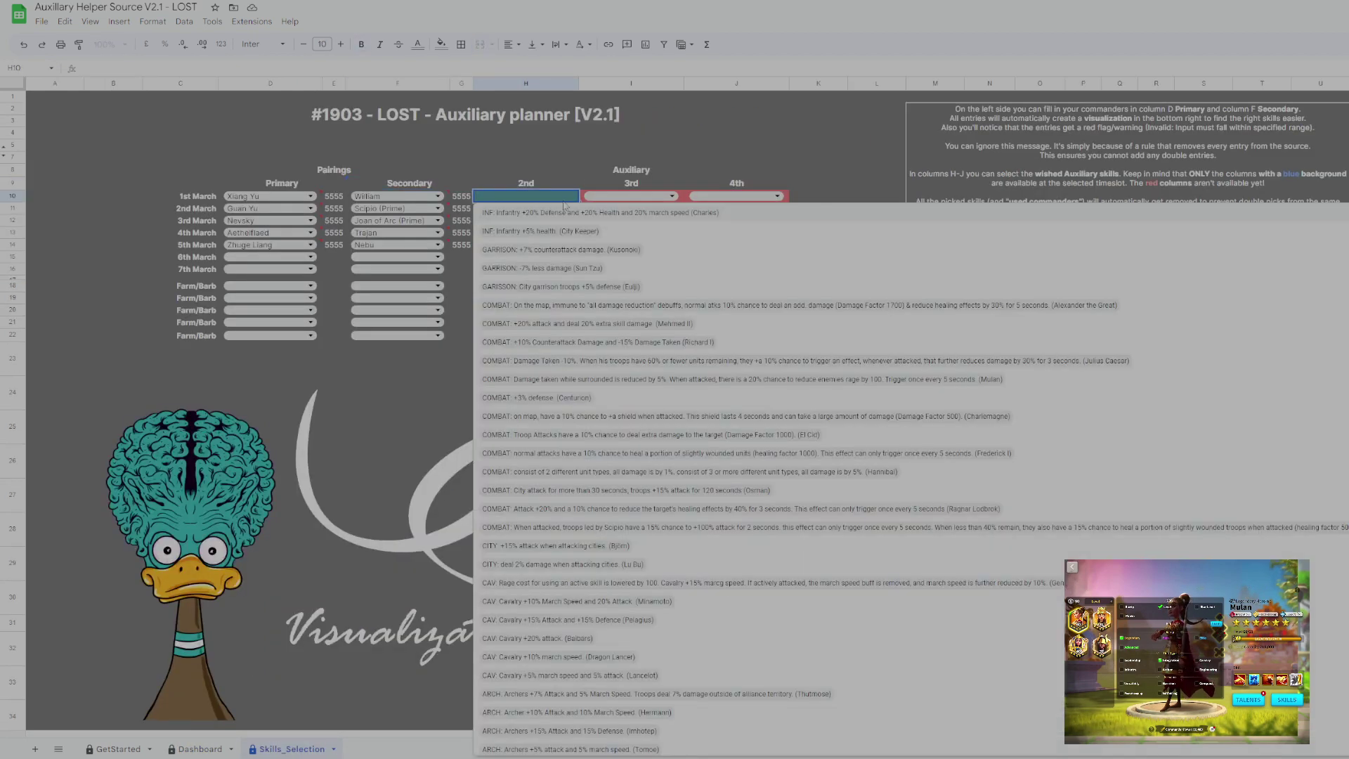
pyautogui.write('Khan')
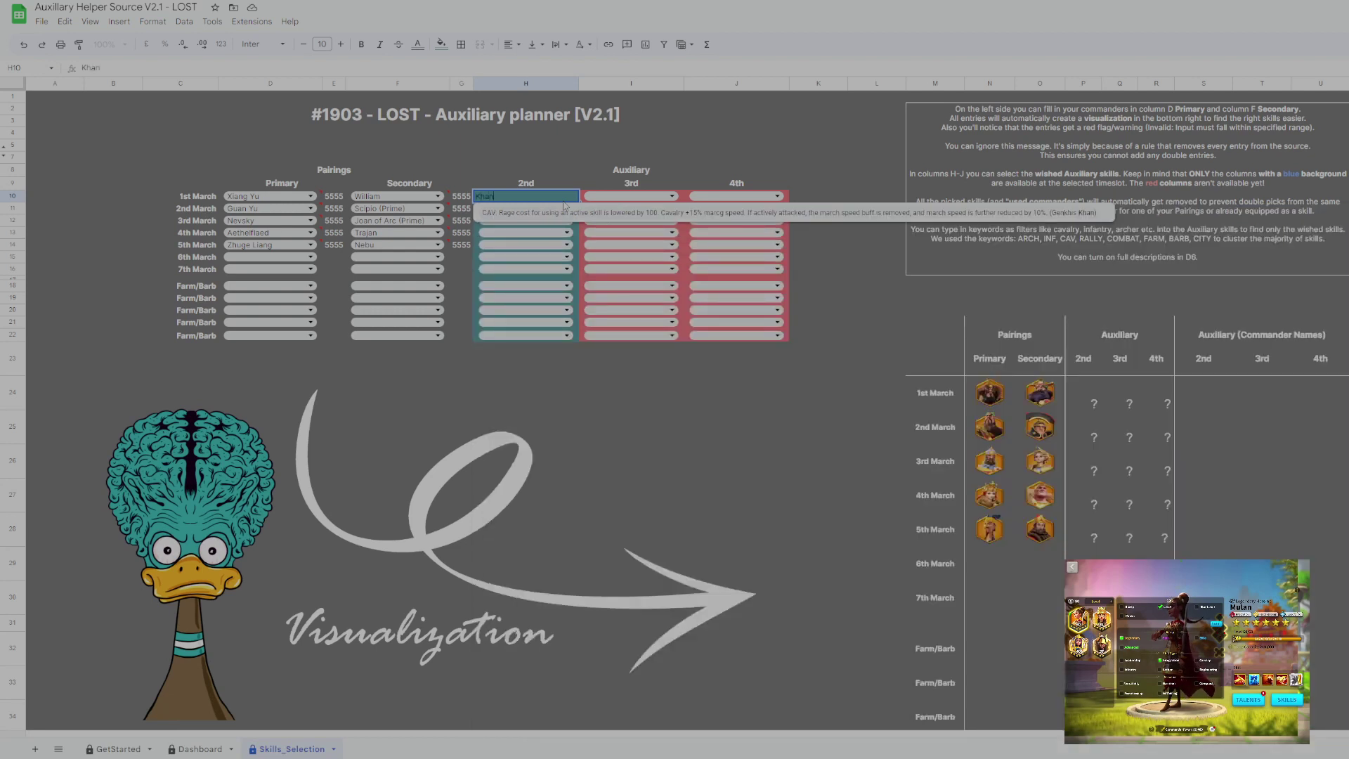
pyautogui.click(572, 212)
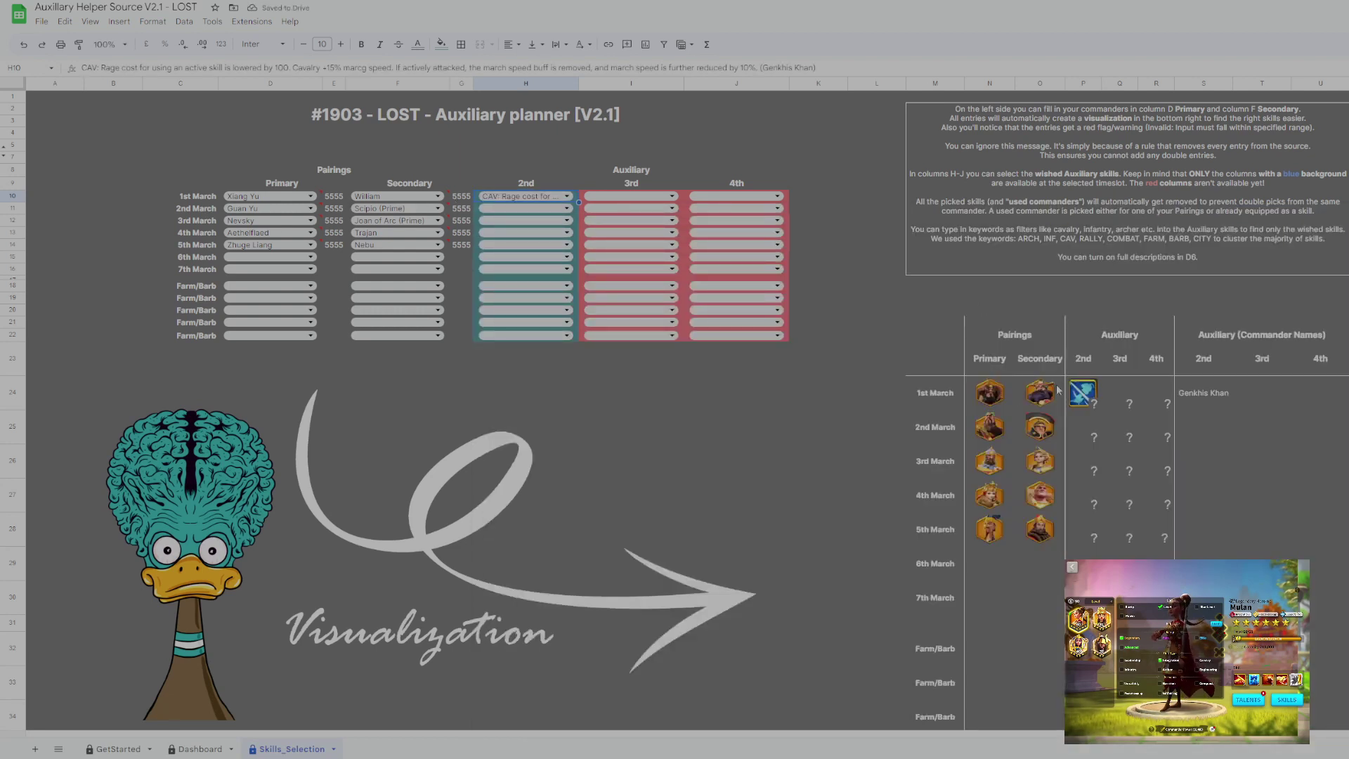
pyautogui.click(199, 749)
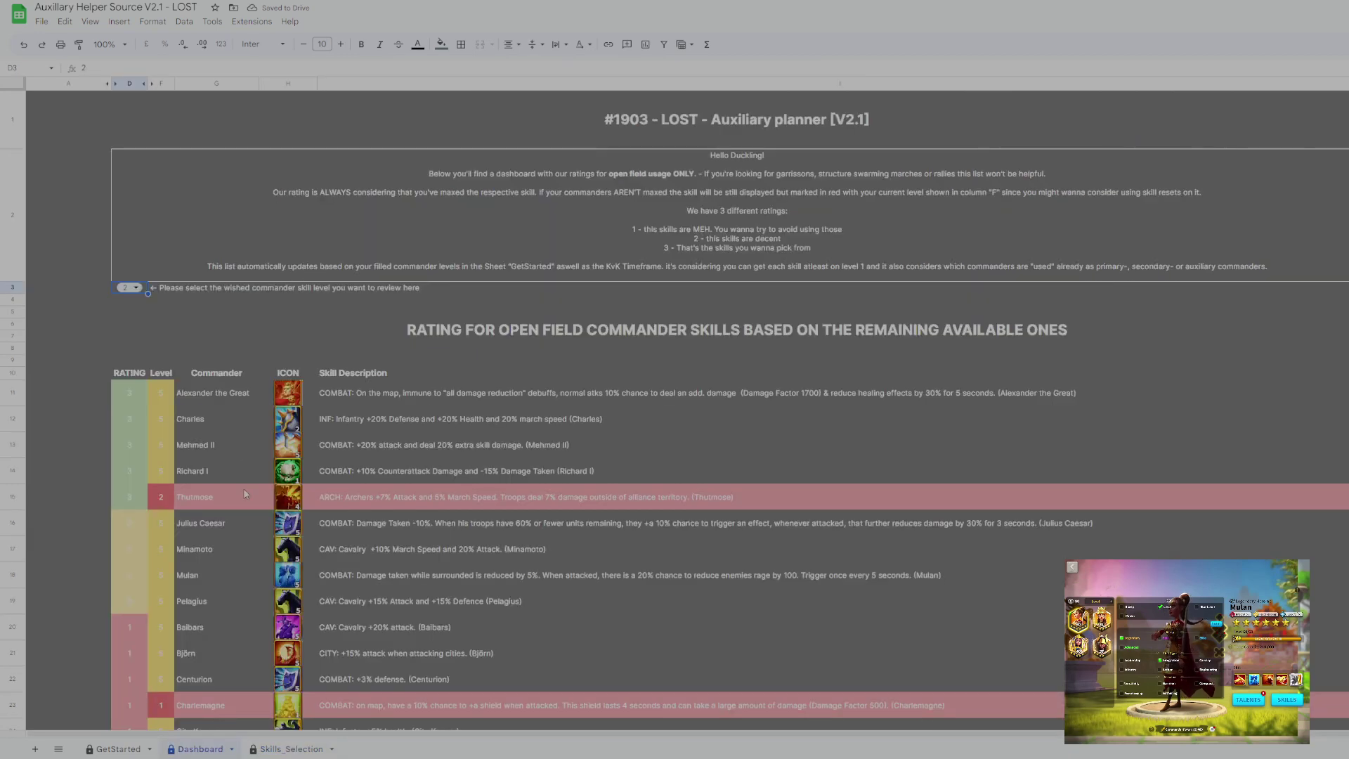
# Pick Charles's infantry skill as the 2nd March 2nd auxiliary skill.
pyautogui.click(274, 749)
pyautogui.click(563, 208)
pyautogui.write('Charle')
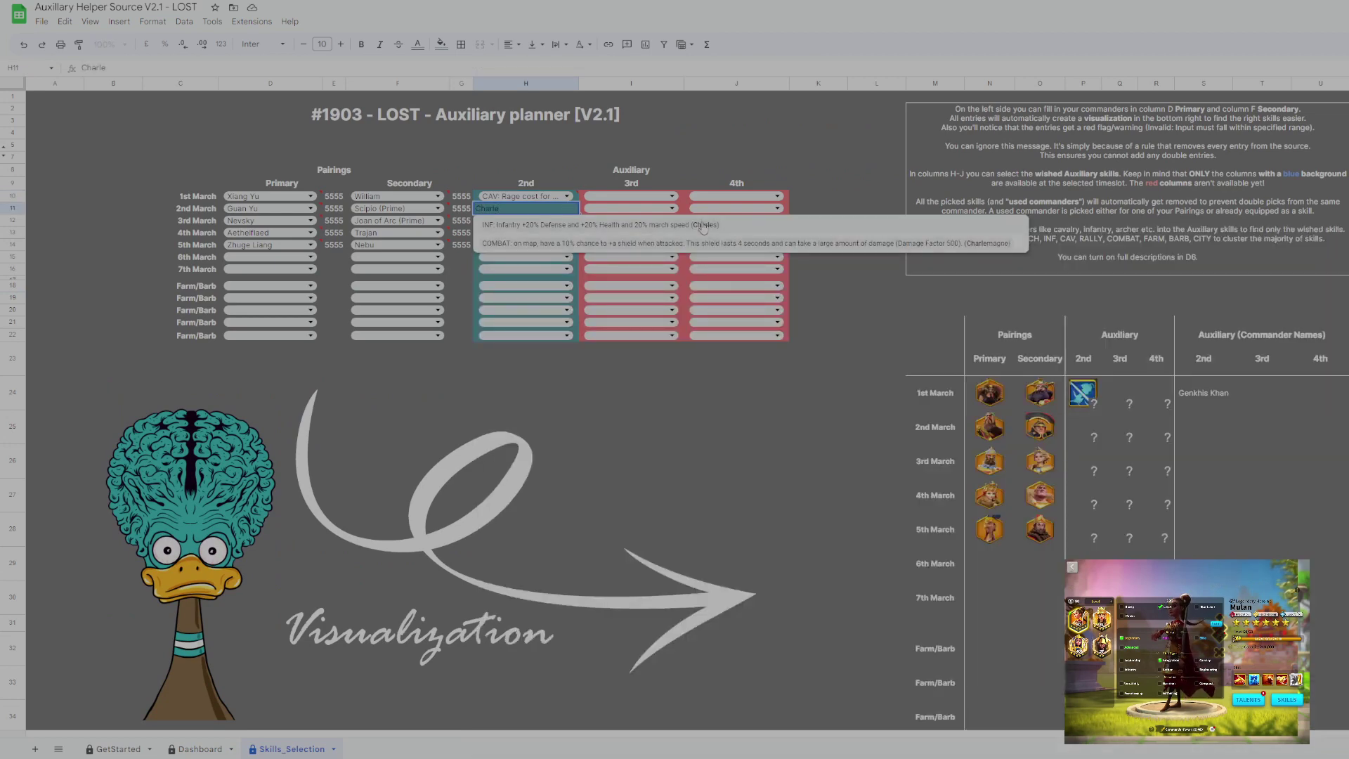
pyautogui.click(699, 222)
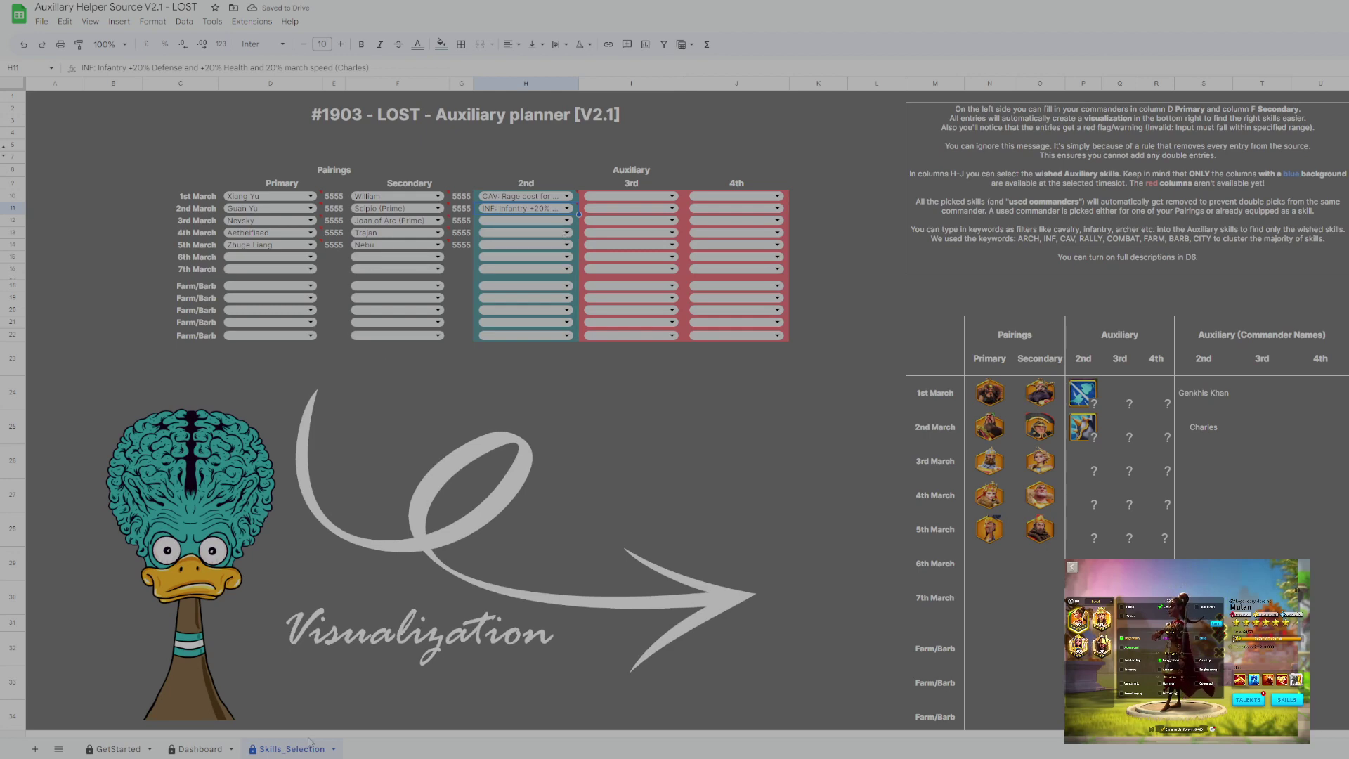
pyautogui.click(196, 748)
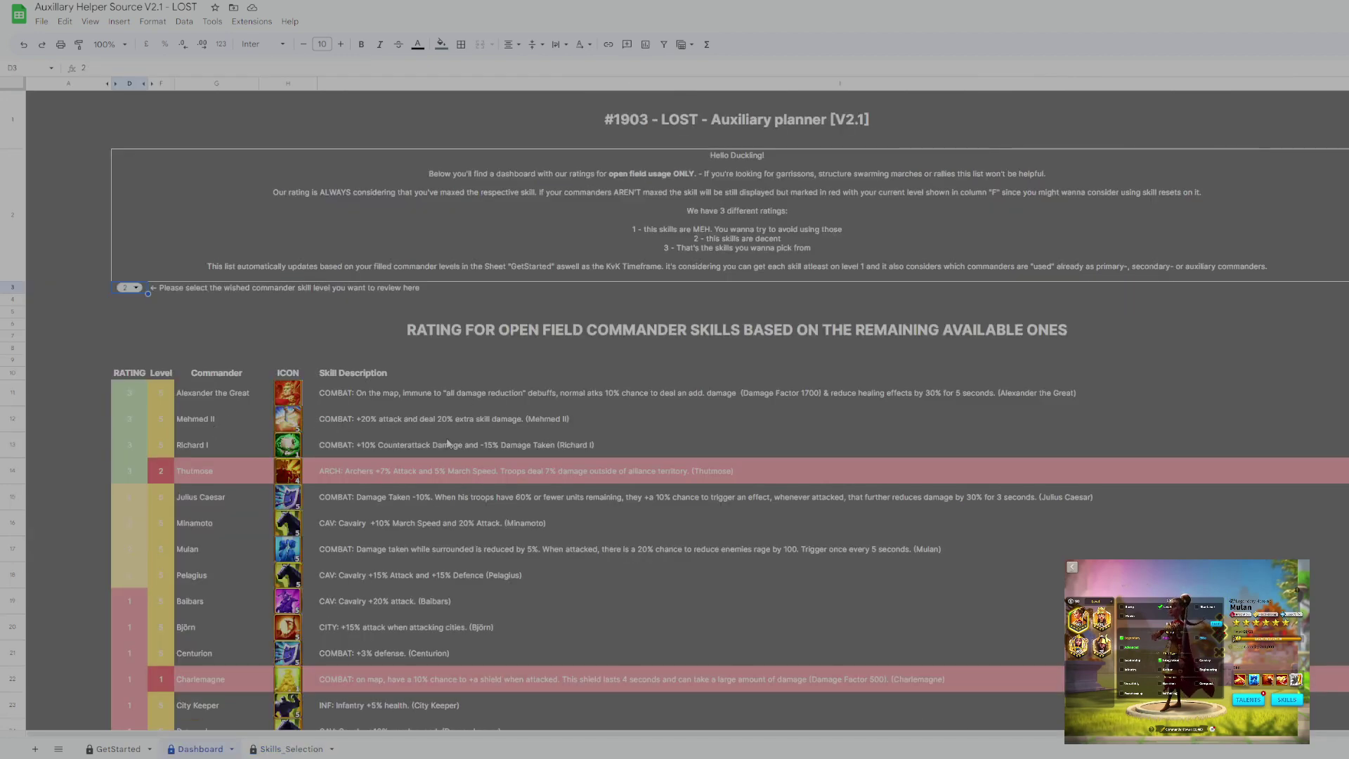
# Pick Mehmed II's combat skill as the 3rd March 2nd auxiliary skill.
pyautogui.click(298, 749)
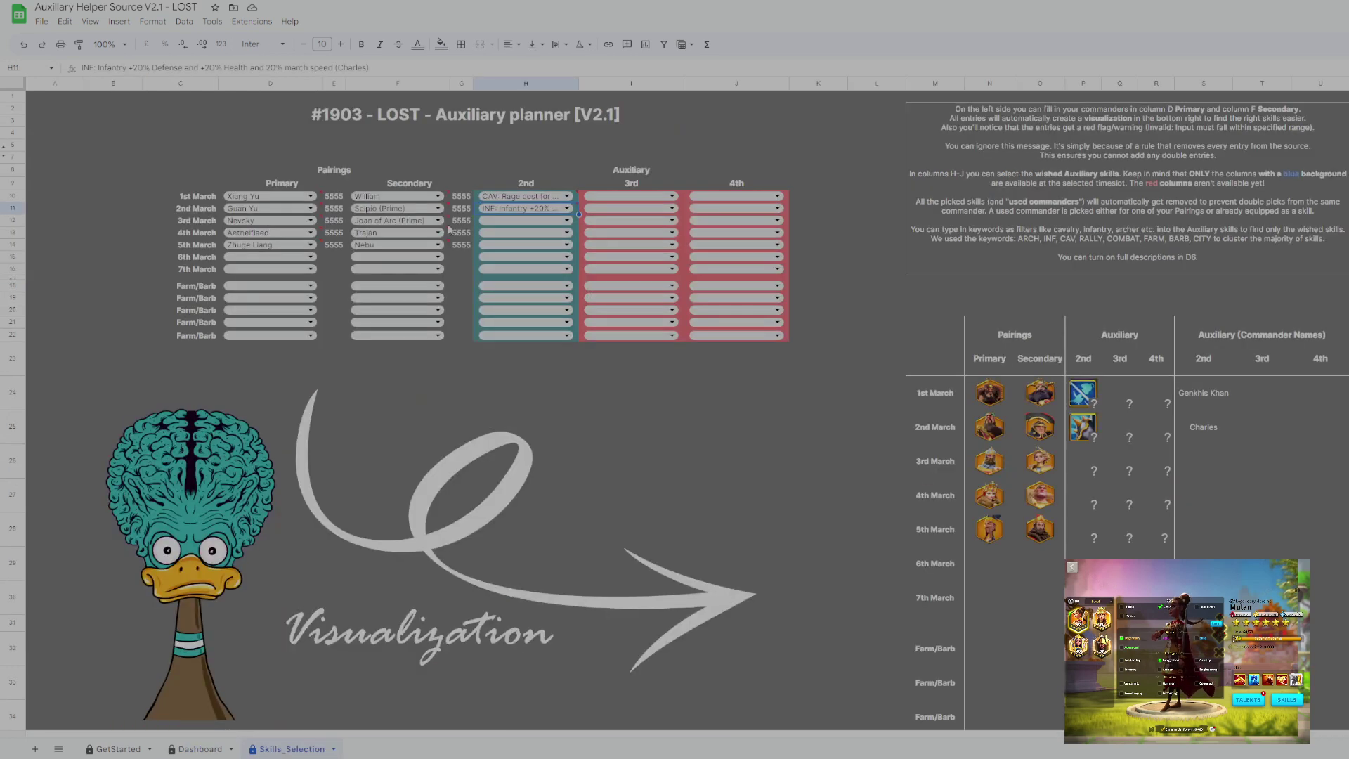
pyautogui.click(562, 222)
pyautogui.write('Mehmet')
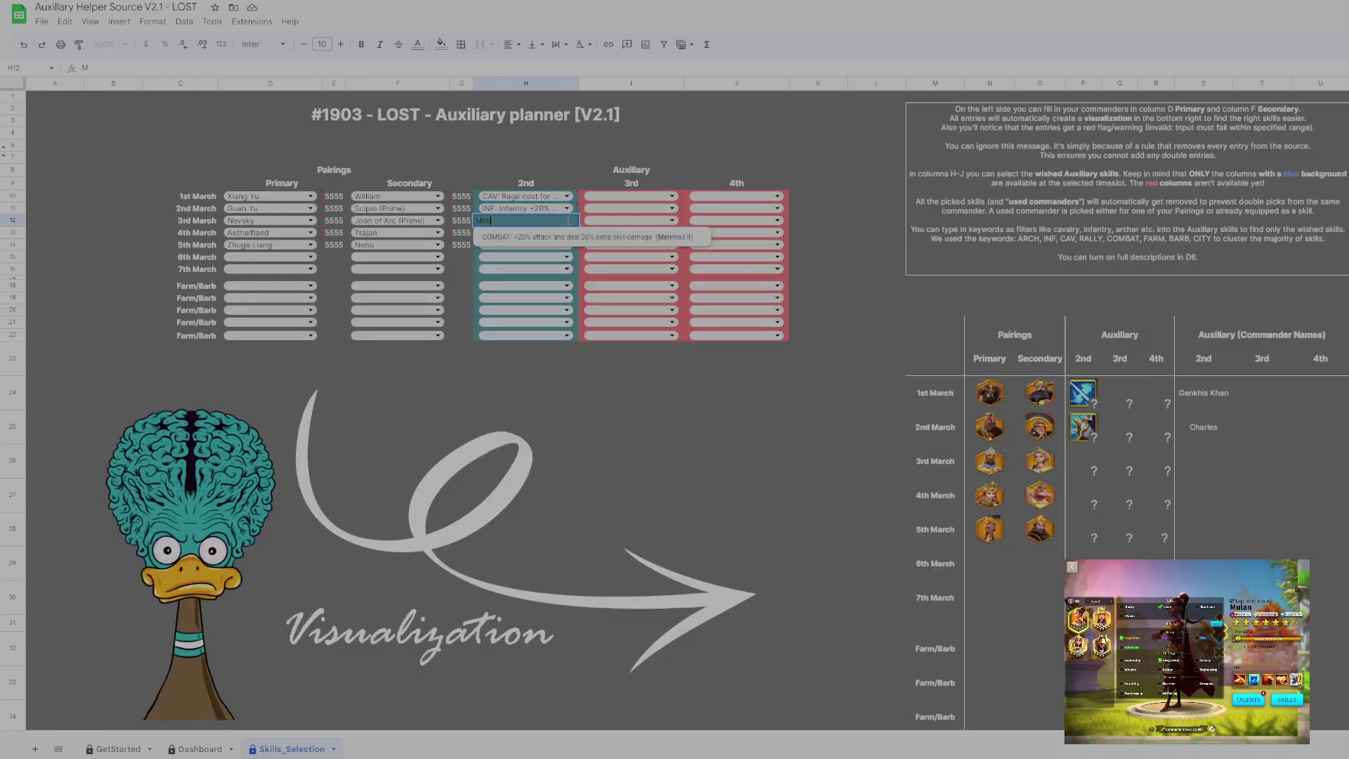
pyautogui.press('BackSpace')
pyautogui.press('BackSpace')
pyautogui.click(592, 237)
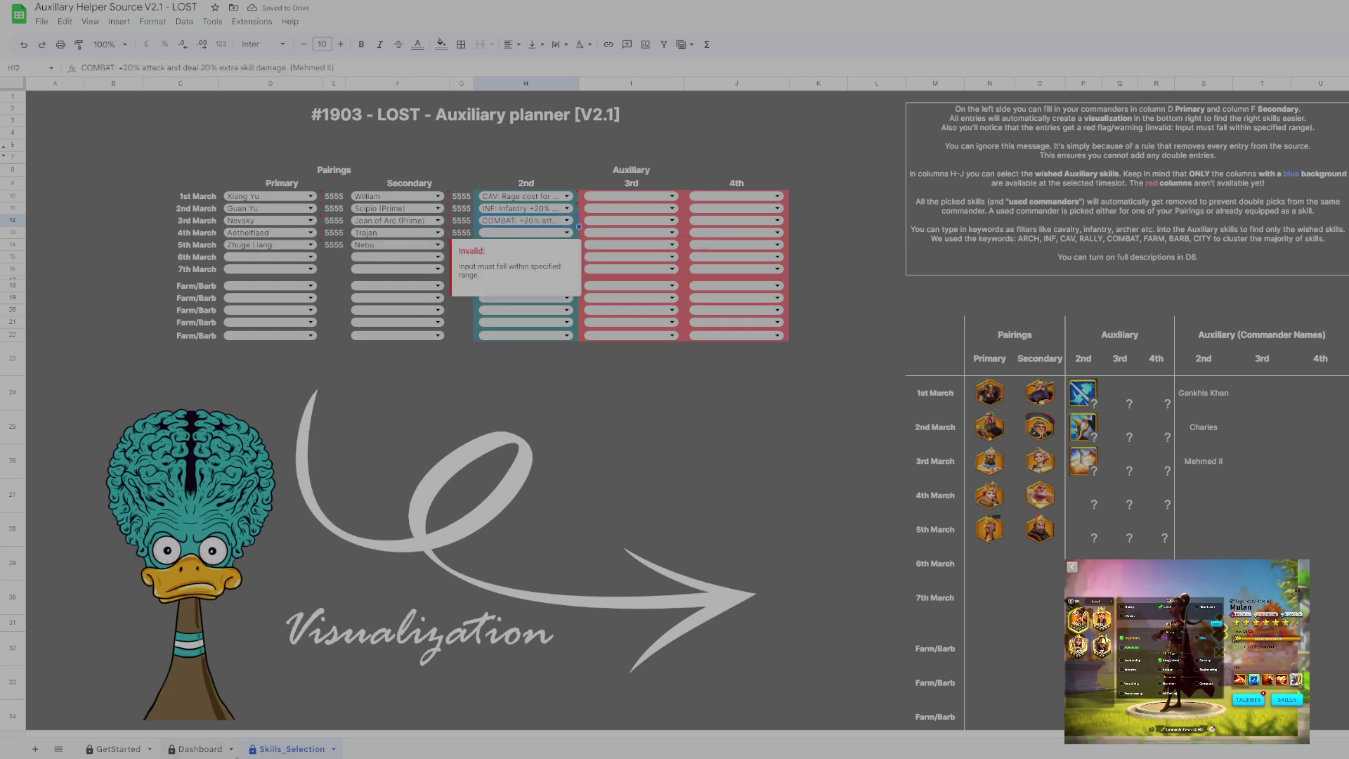
# After checking Richard I on the Dashboard, set H13 in Skills_Selection to Richard I's combat skill.
pyautogui.hotkey('ctrl', 'shift', 'pageup')
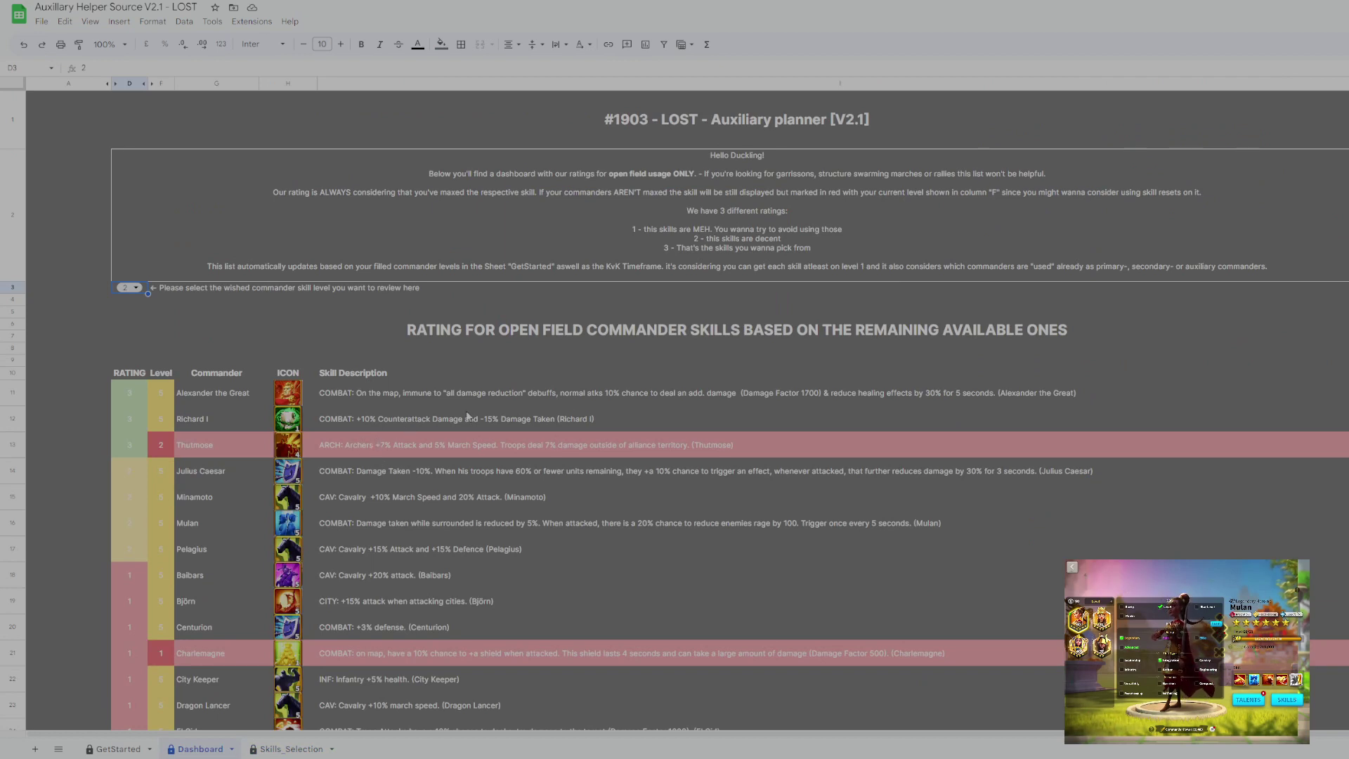
pyautogui.click(432, 420)
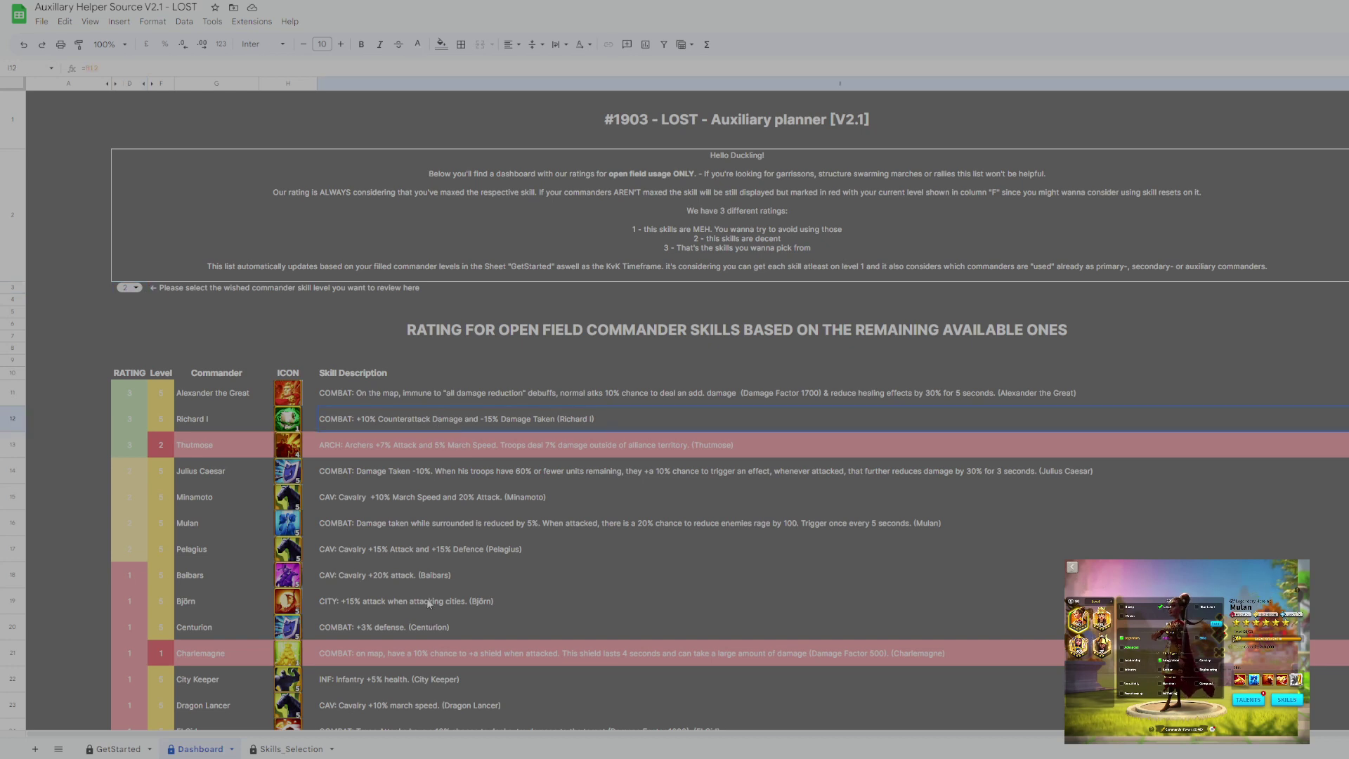
pyautogui.click(289, 749)
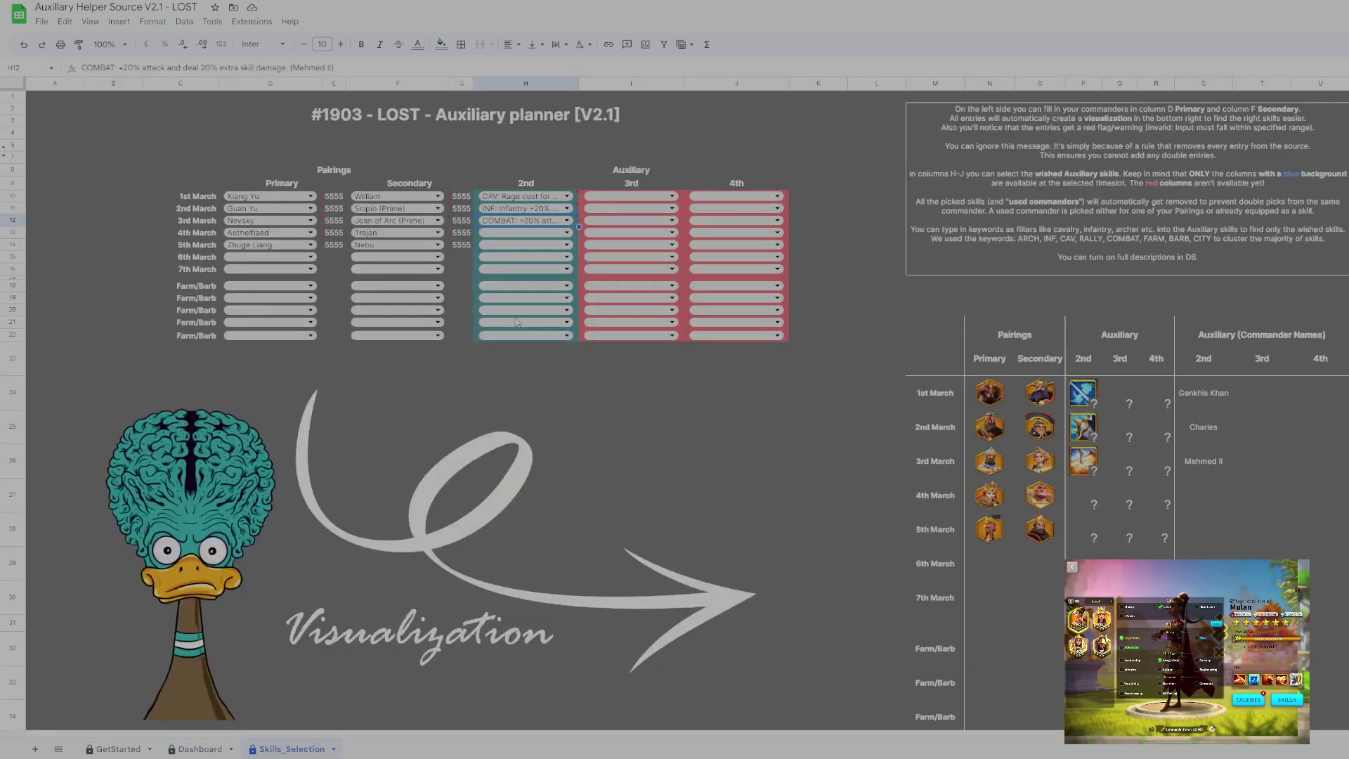
pyautogui.click(566, 233)
pyautogui.click(555, 341)
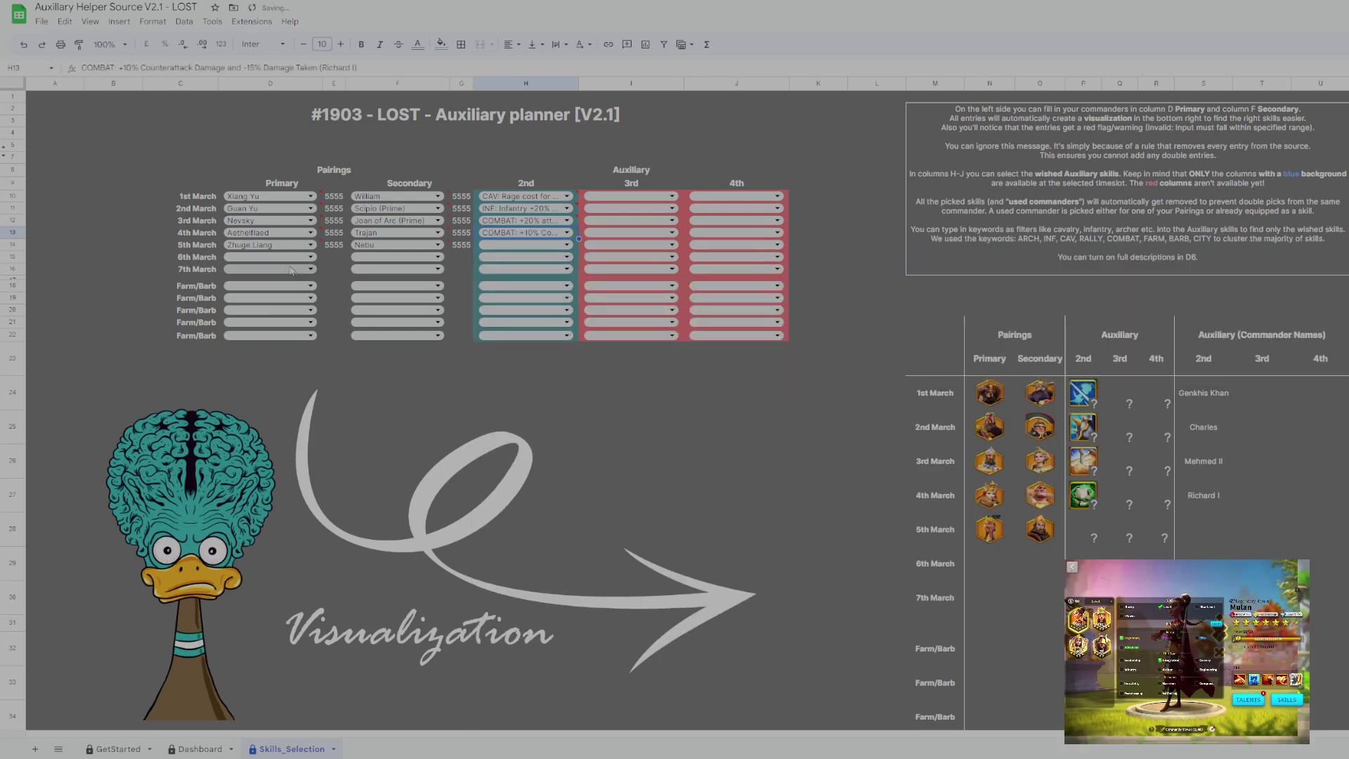
# Compare Dashboard ratings, then set H14 to Julius Caesar's combat skill by searching 'Caes'.
pyautogui.click(198, 748)
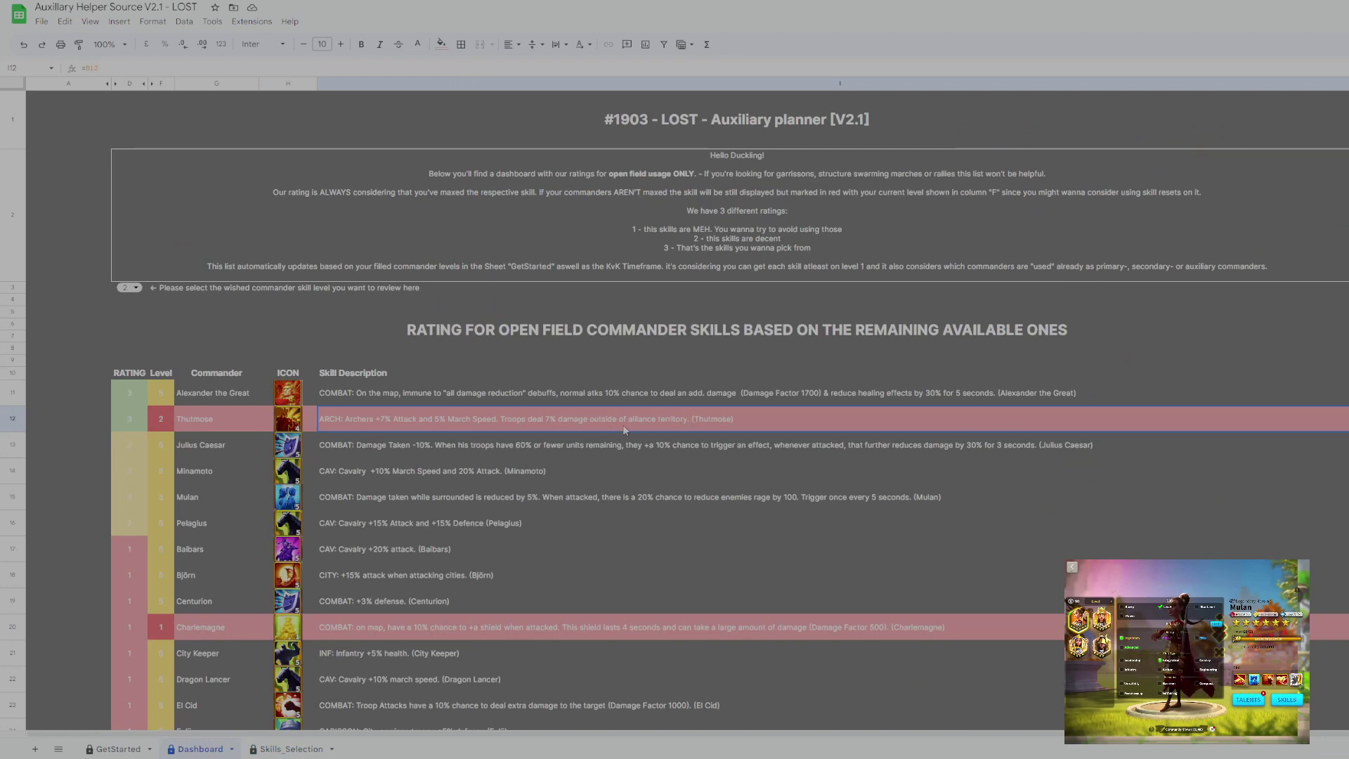
pyautogui.click(168, 420)
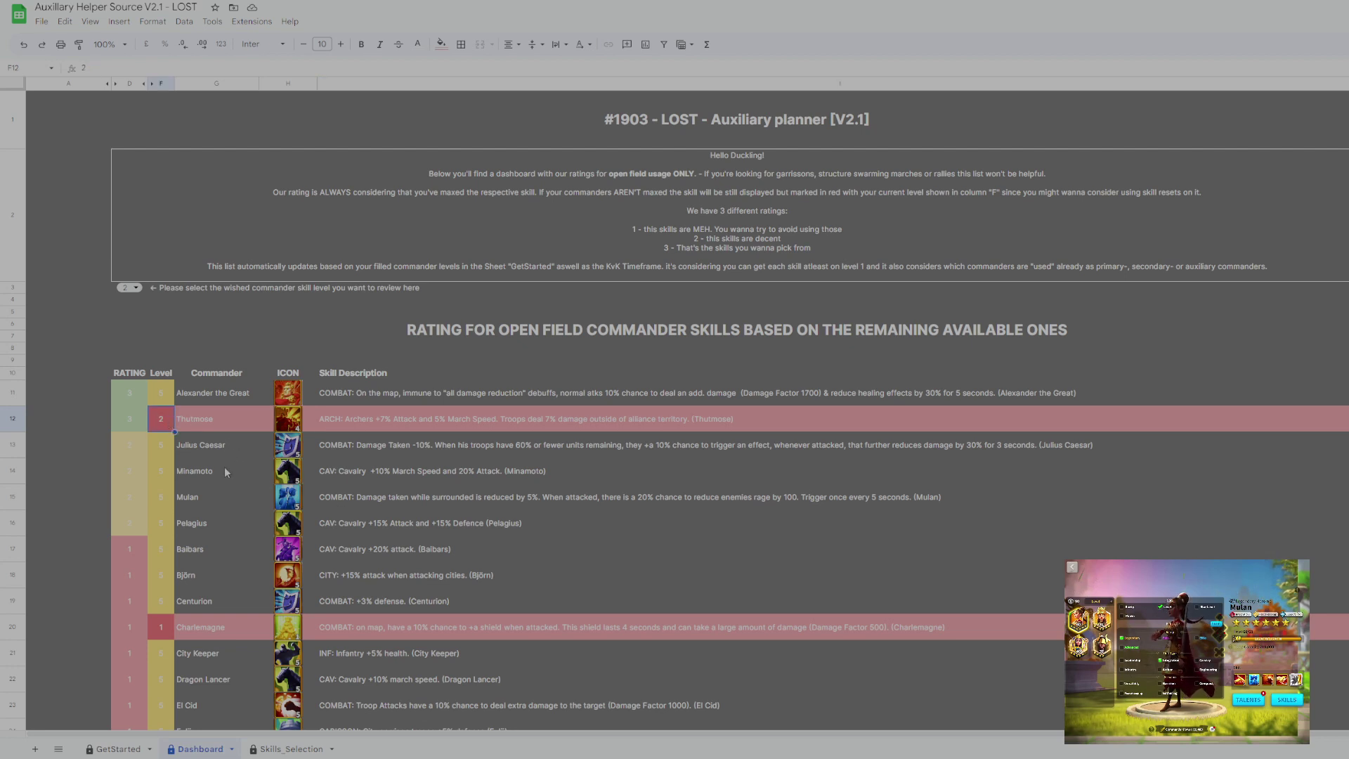
pyautogui.scroll(-1, 444, 478)
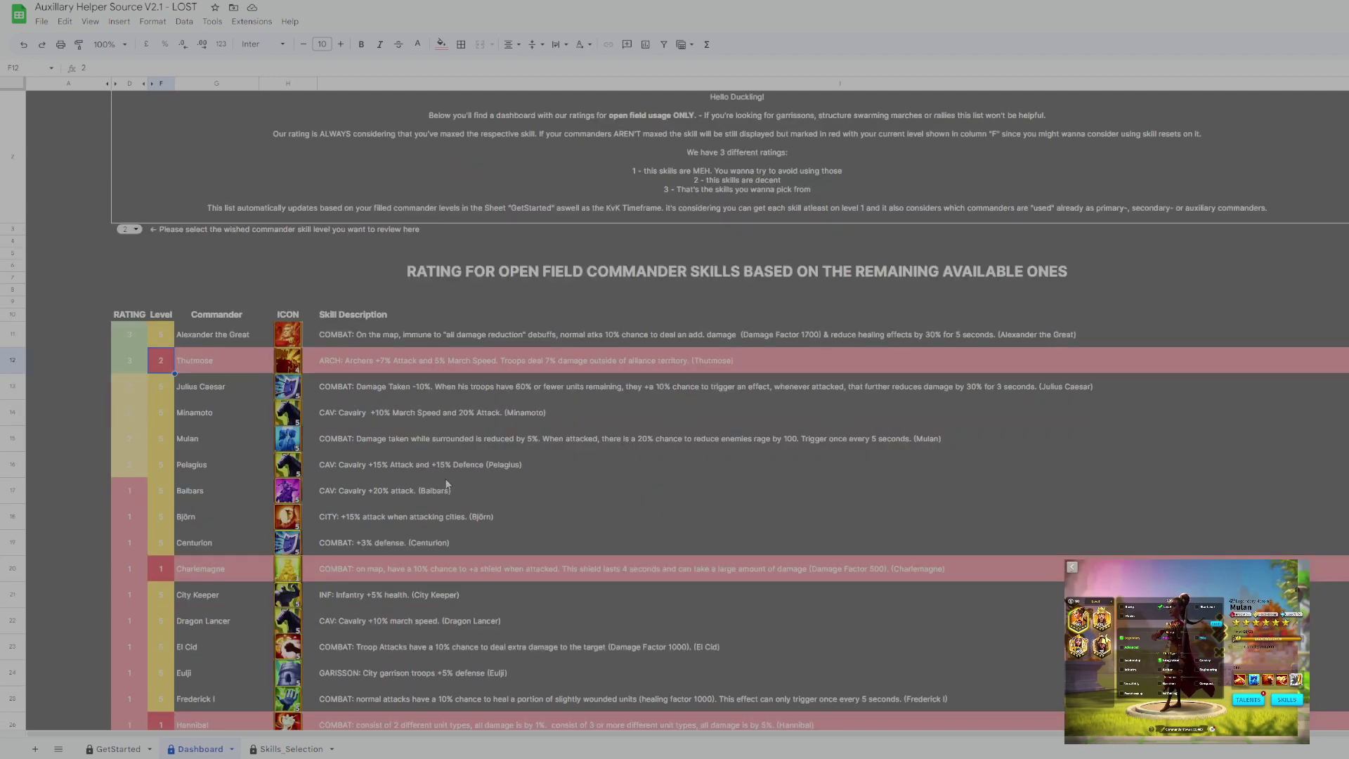
pyautogui.moveTo(226, 387); pyautogui.dragTo(431, 402)
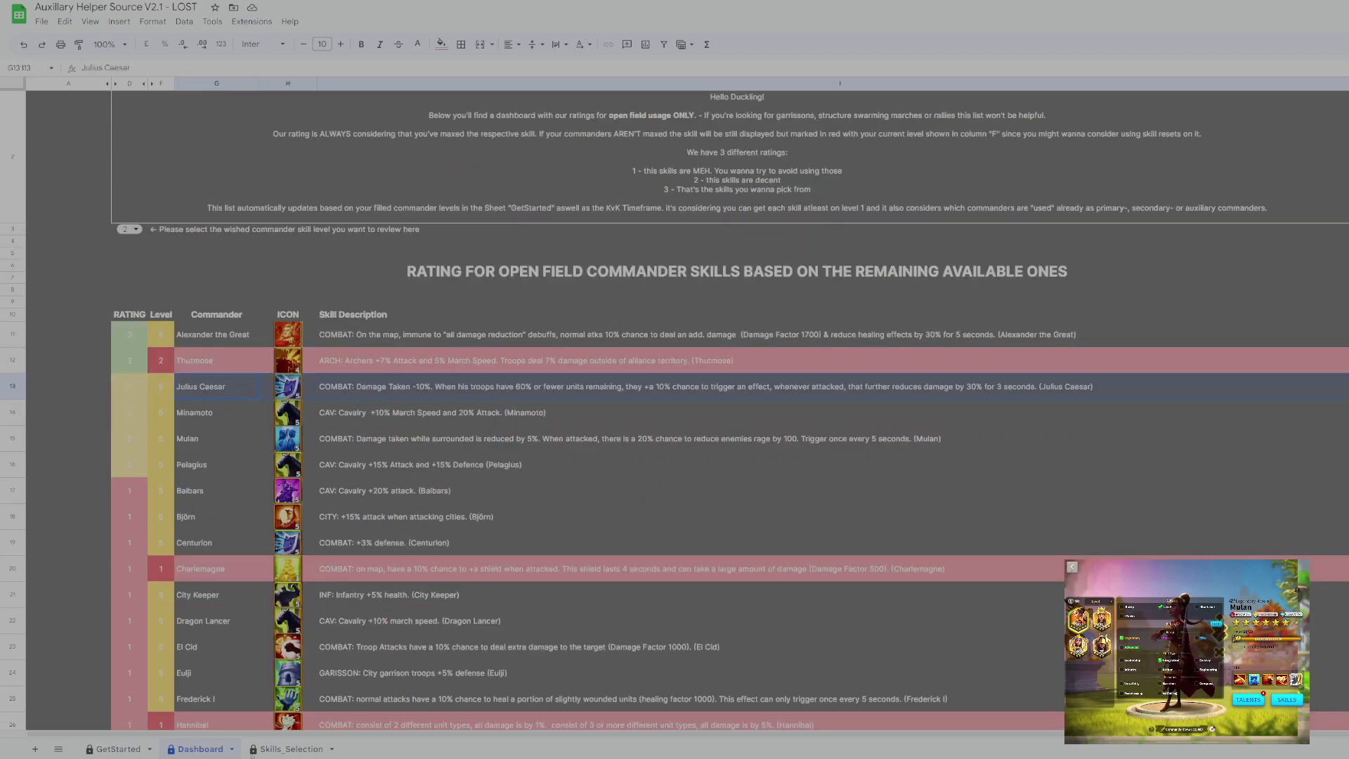
pyautogui.click(277, 749)
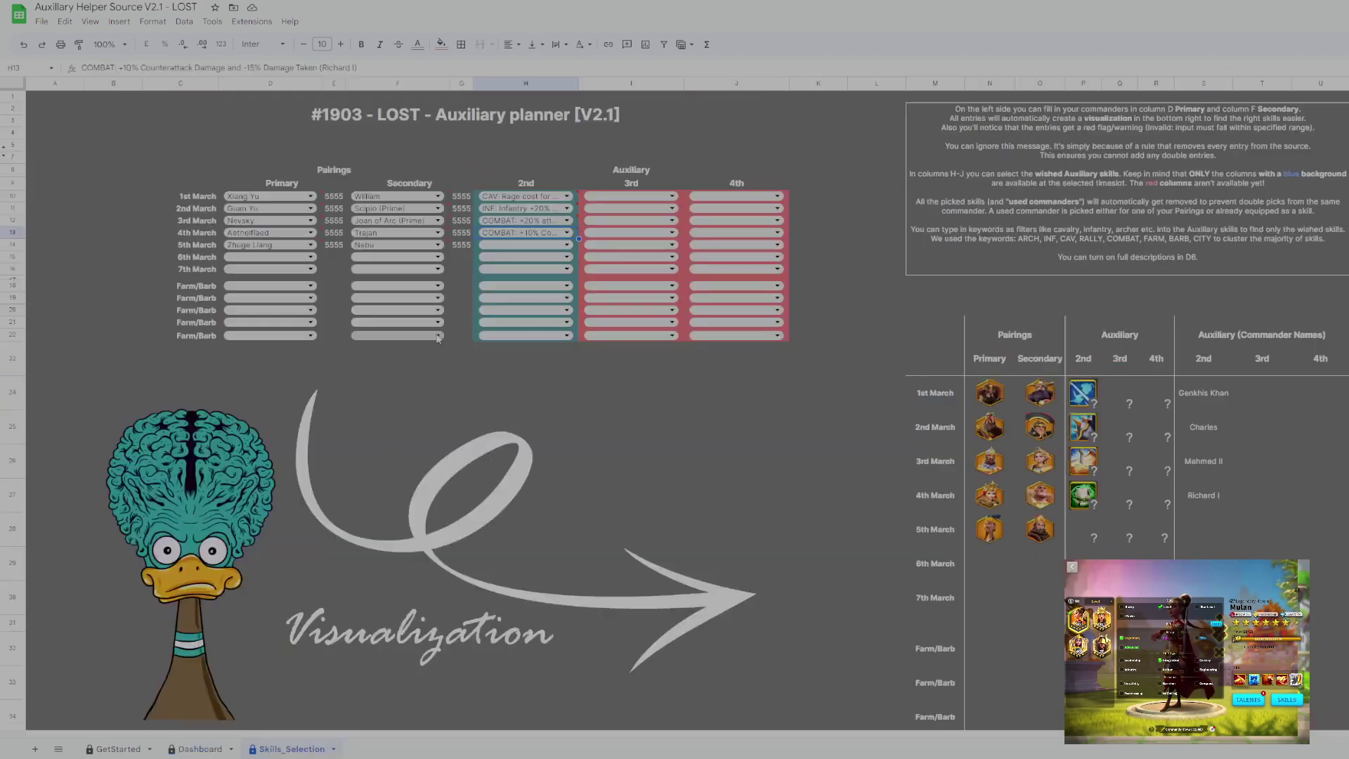
pyautogui.click(567, 245)
pyautogui.write('Caes')
pyautogui.click(572, 267)
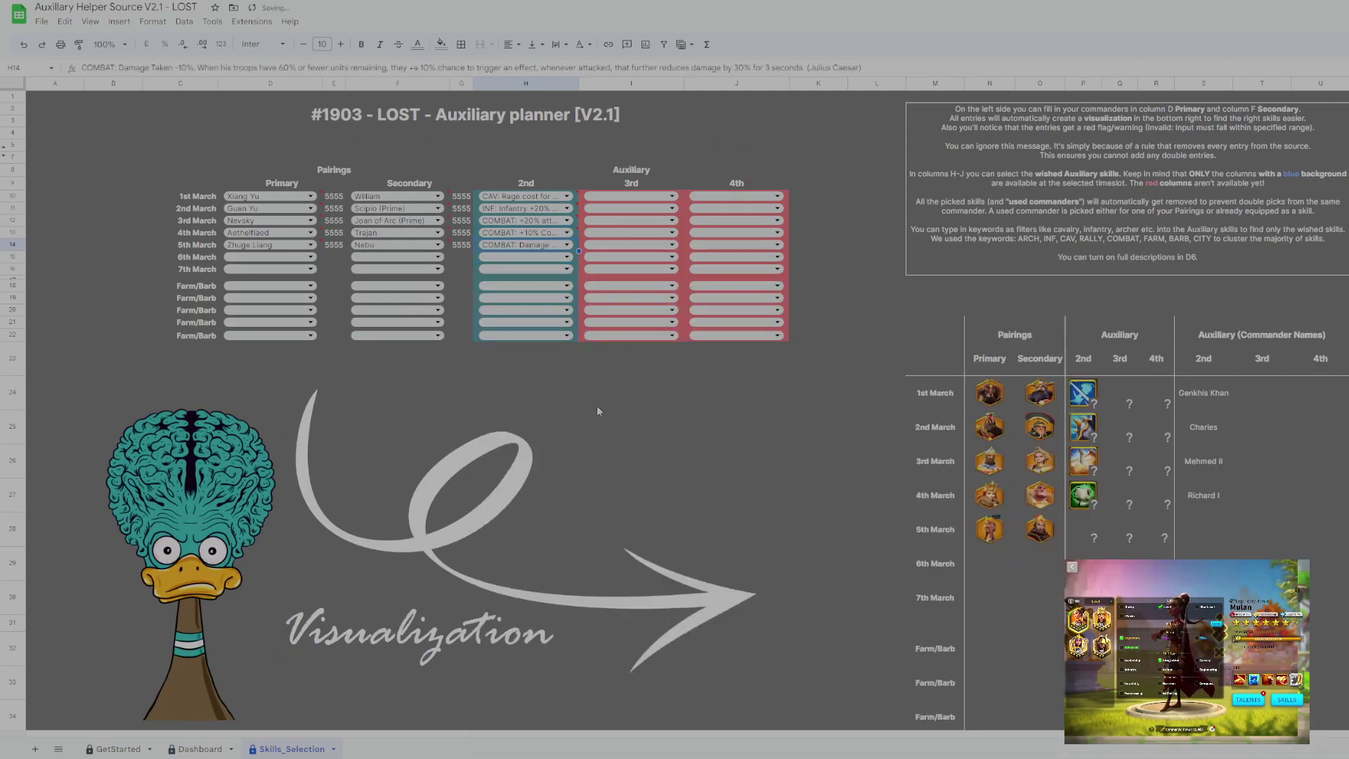
pyautogui.scroll(-1, 853, 355)
pyautogui.scroll(-2, 846, 381)
pyautogui.scroll(2, 871, 317)
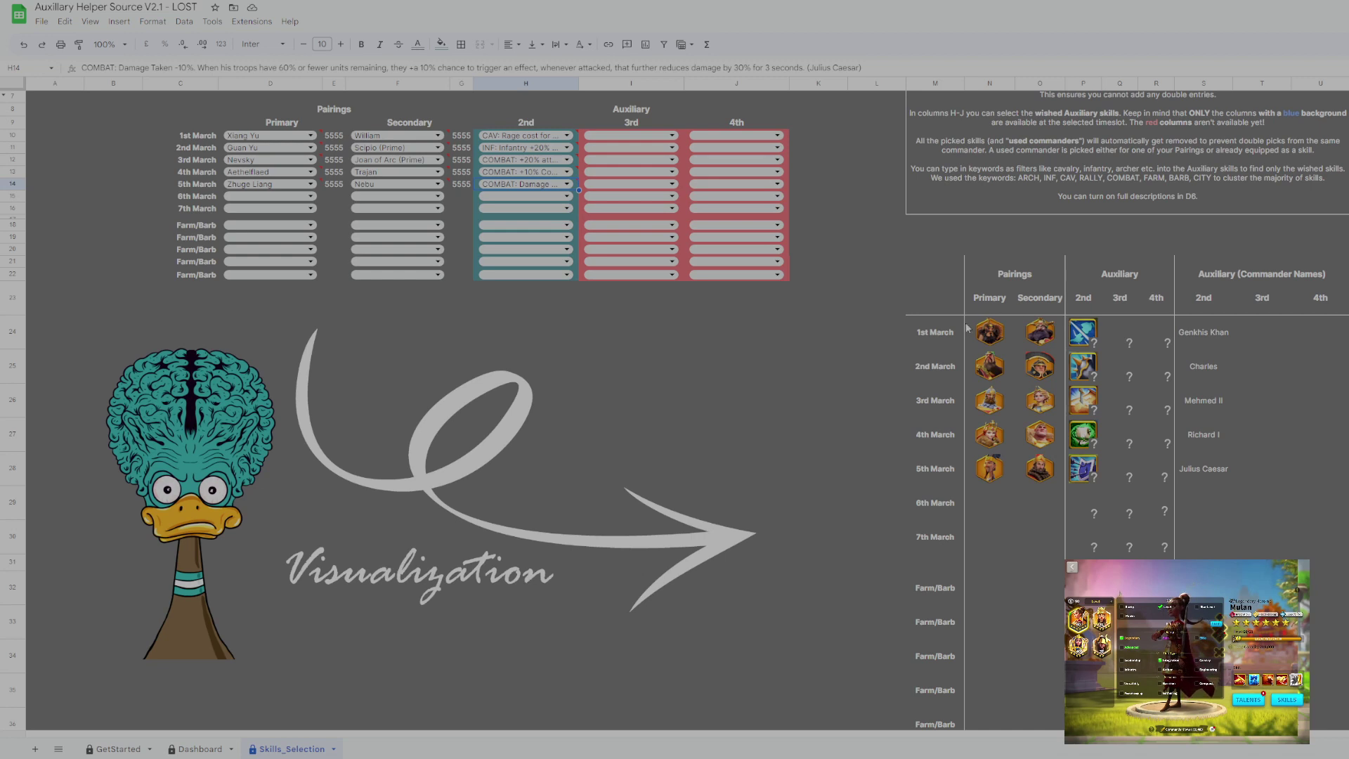
pyautogui.moveTo(1090, 254); pyautogui.dragTo(1096, 467)
pyautogui.moveTo(1203, 249); pyautogui.dragTo(1210, 472)
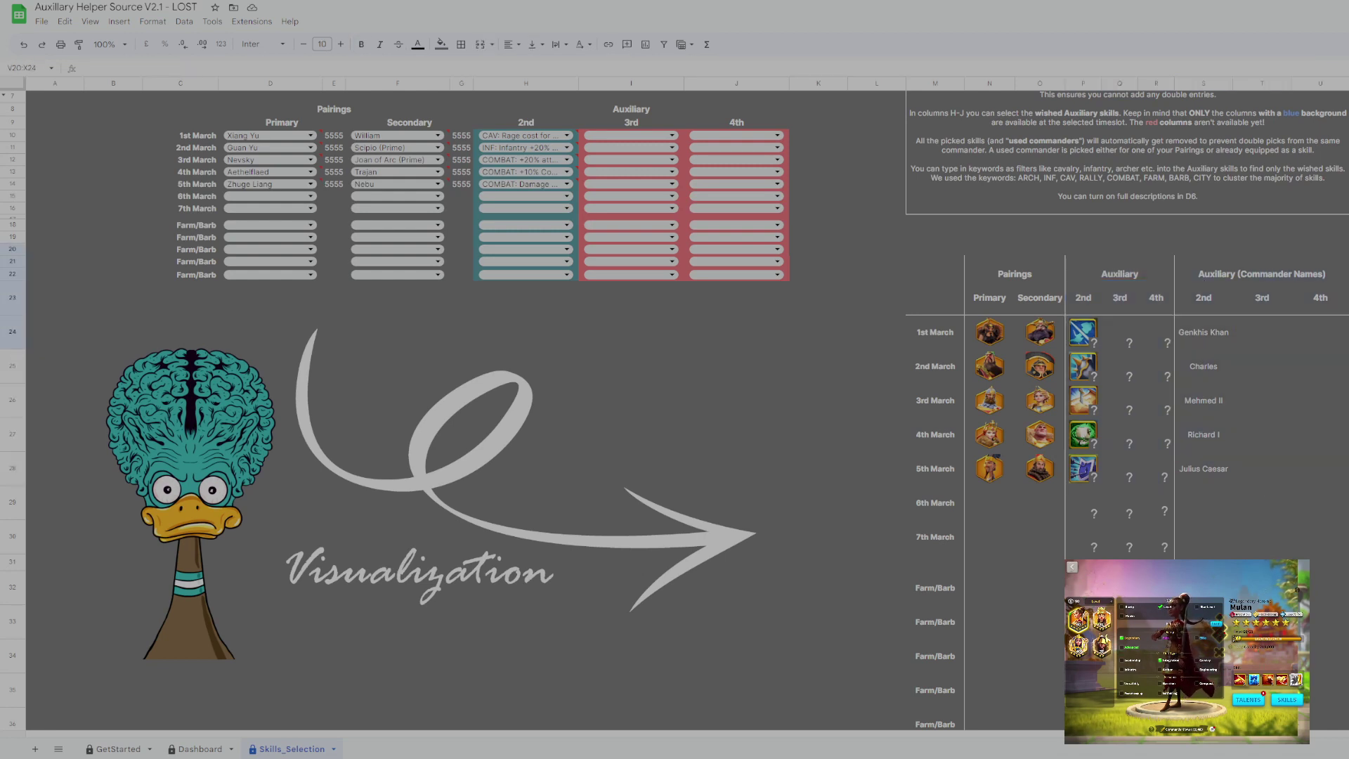
pyautogui.click(1204, 469)
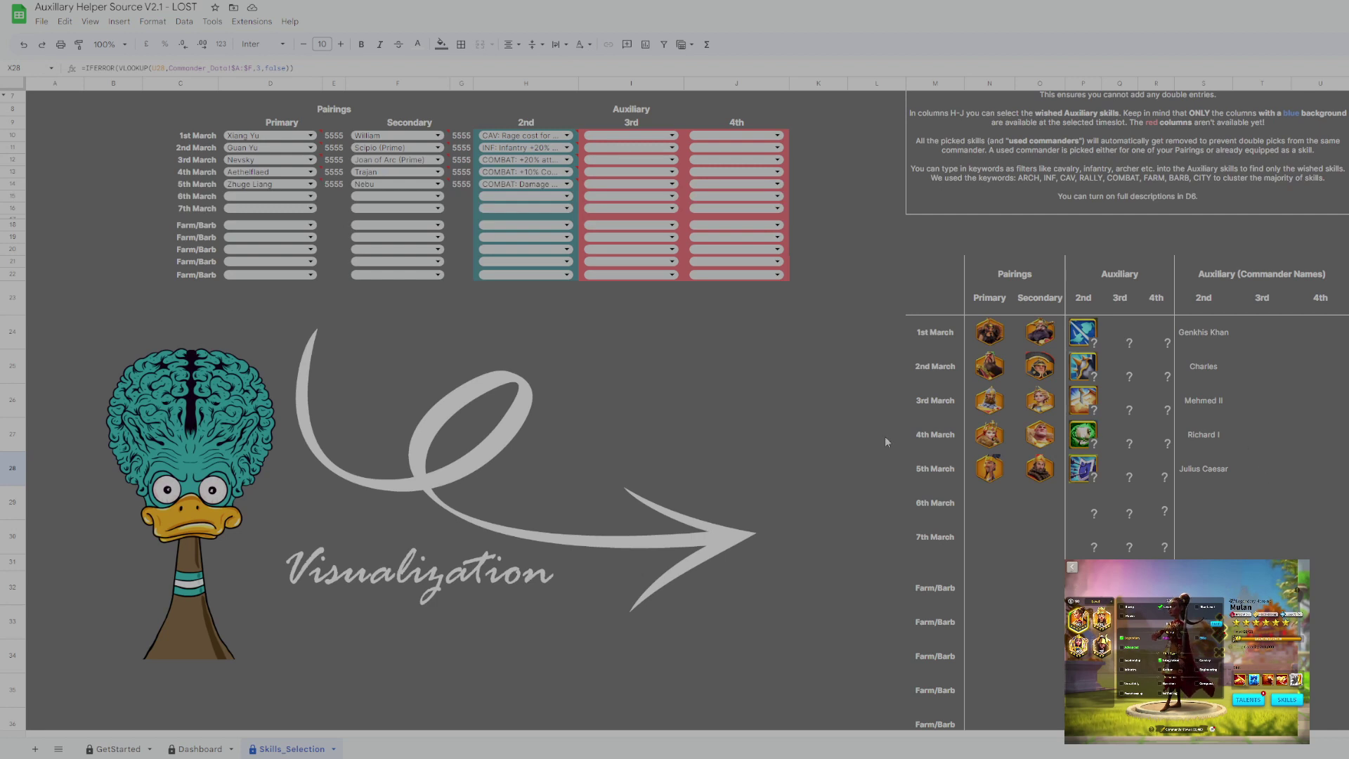
pyautogui.scroll(2, 803, 445)
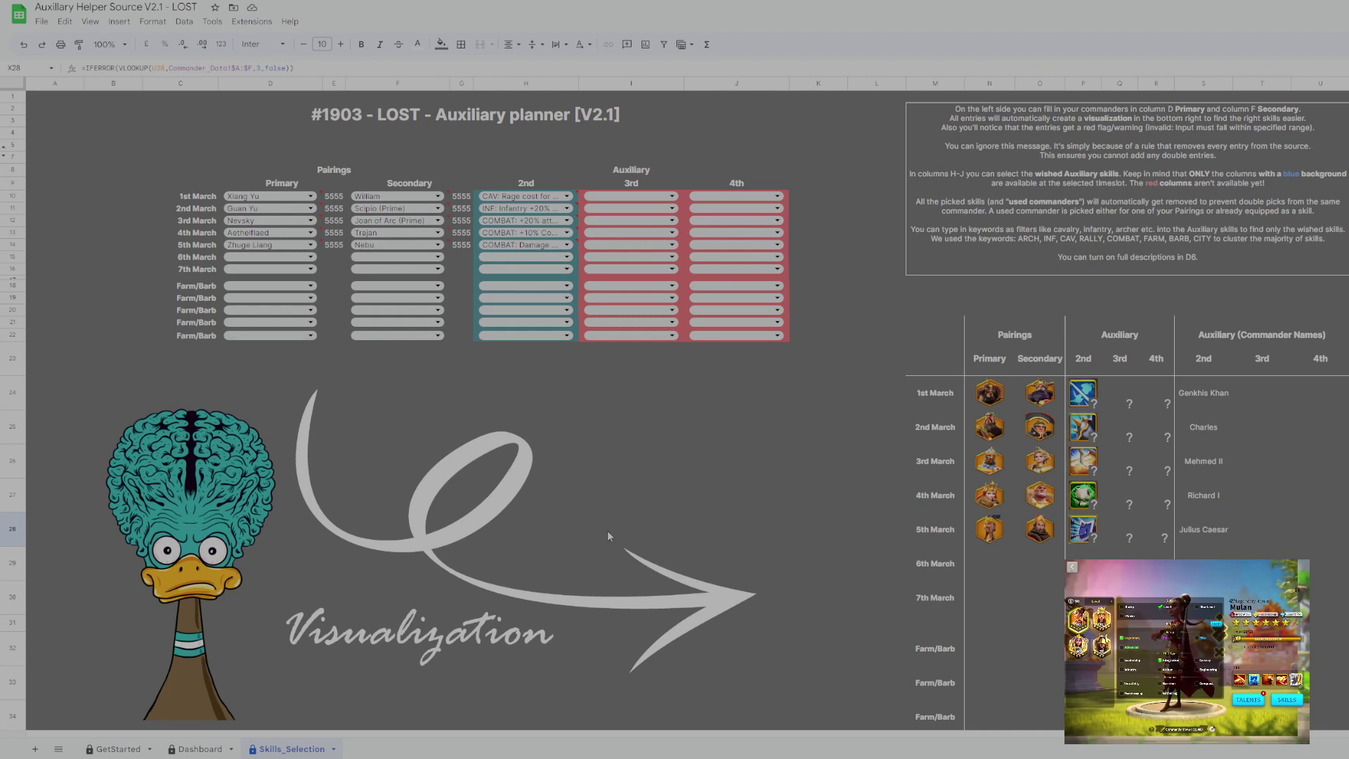
pyautogui.press('Up')
pyautogui.press('Up')
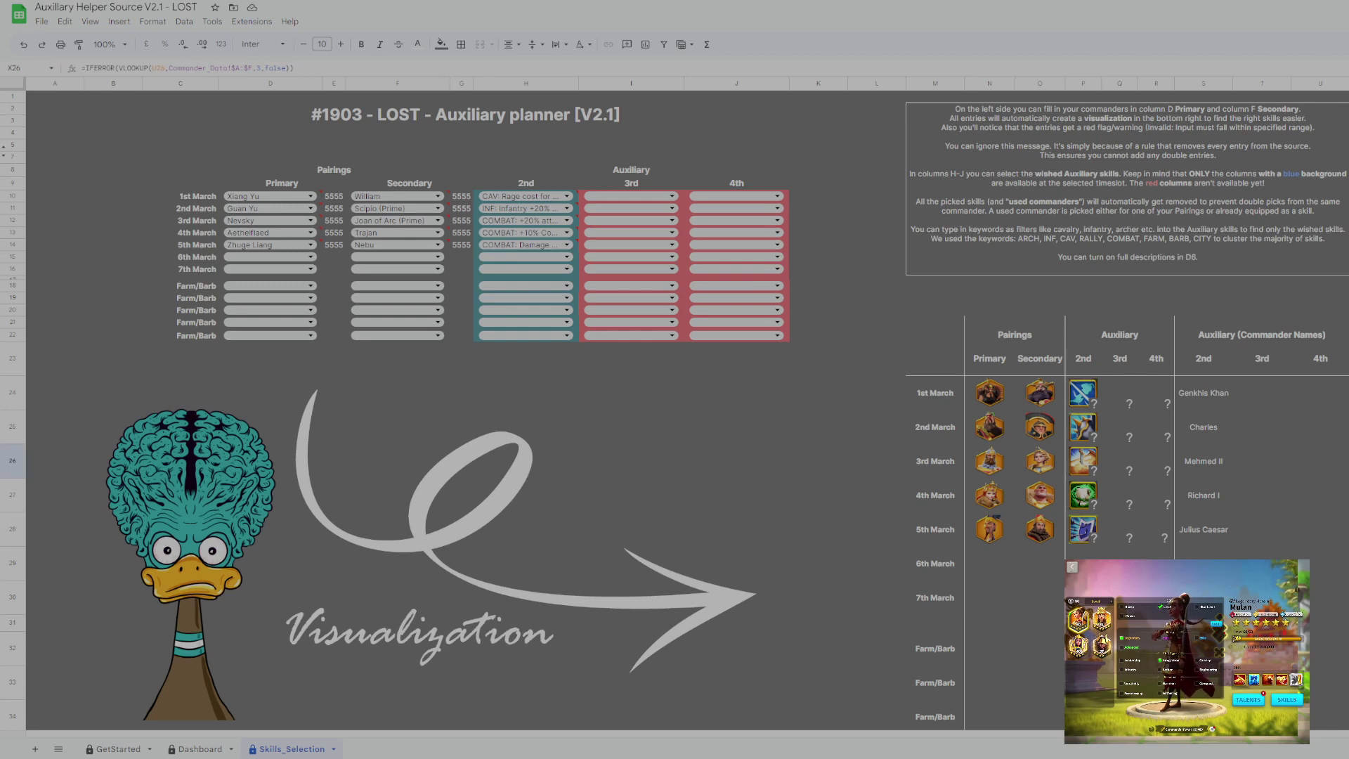